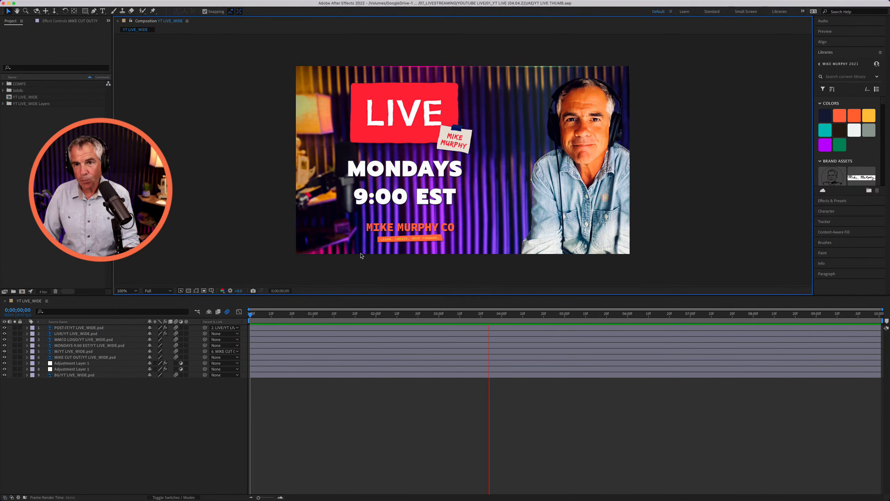
left_click(75, 210)
left_click(35, 2)
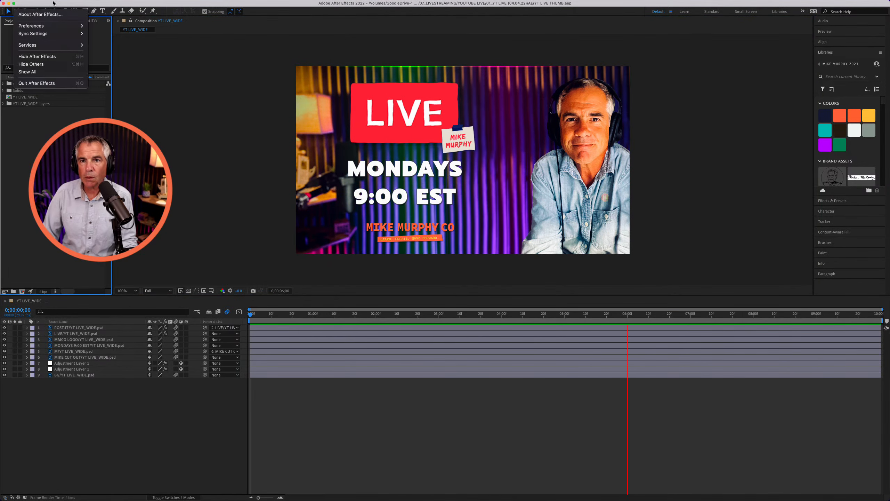
mouse_move(62, 16)
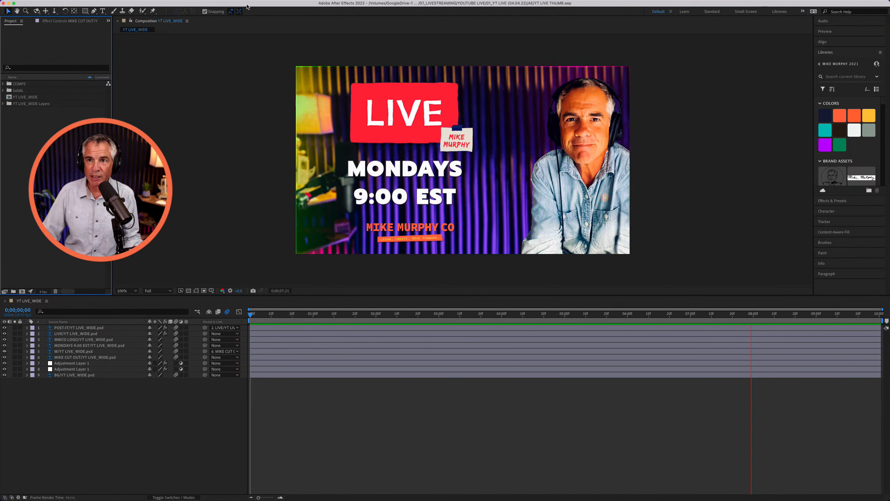
left_click(207, 2)
mouse_move(220, 17)
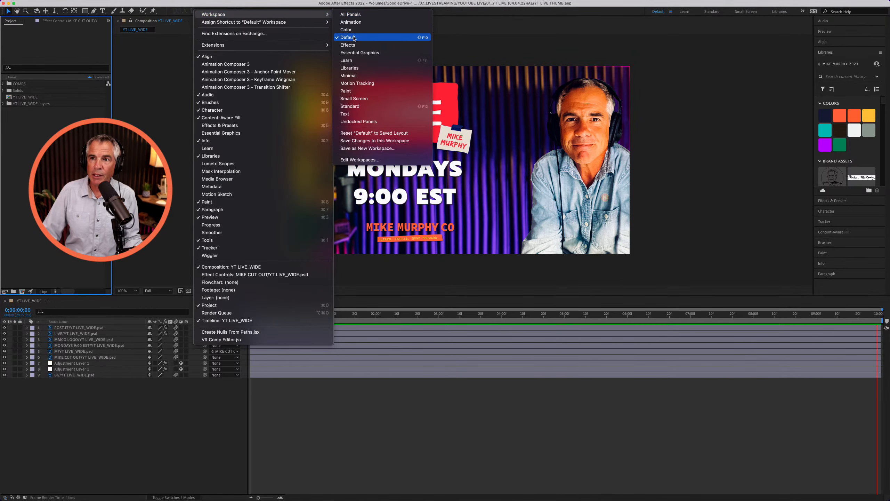
left_click(155, 142)
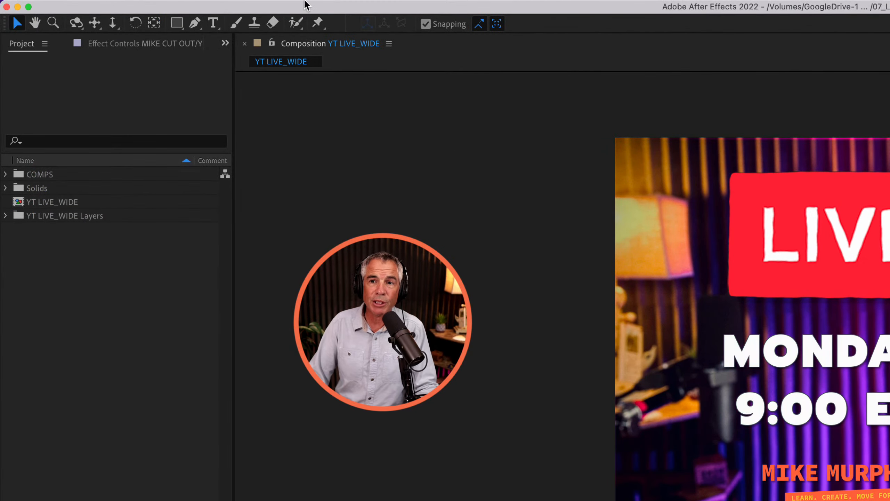
Step: Start a new composition and name it YT LIVE THUMBNAIL 03
left_click(218, 9)
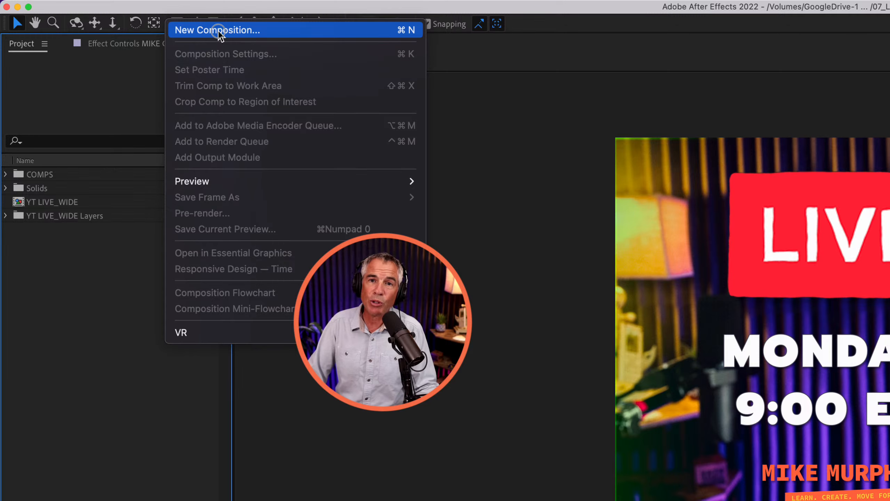
left_click(269, 33)
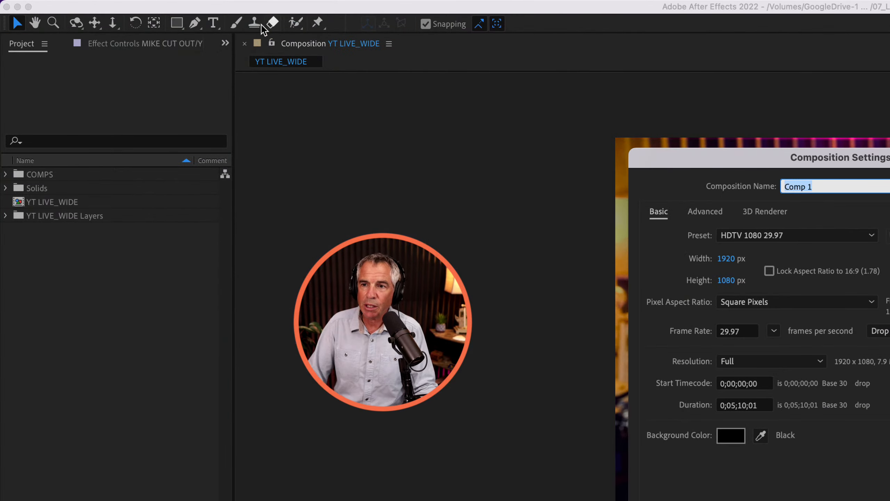
left_click_drag(886, 158, 738, 99)
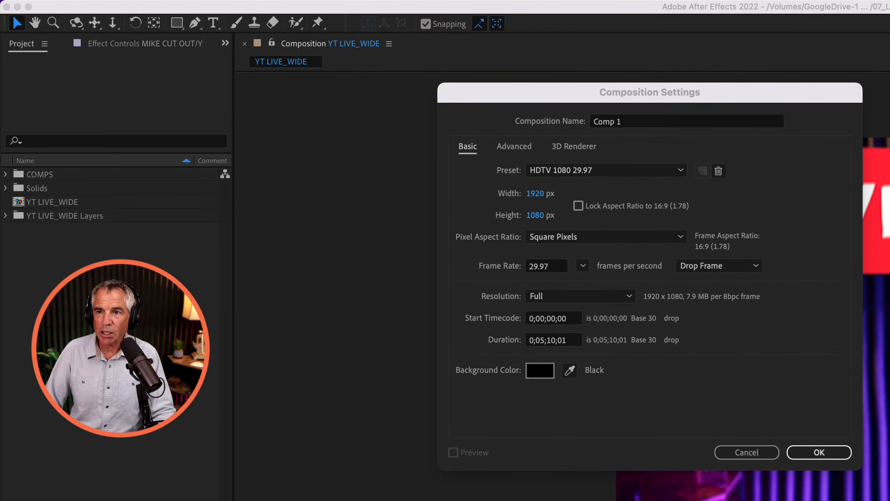
left_click_drag(764, 102, 653, 79)
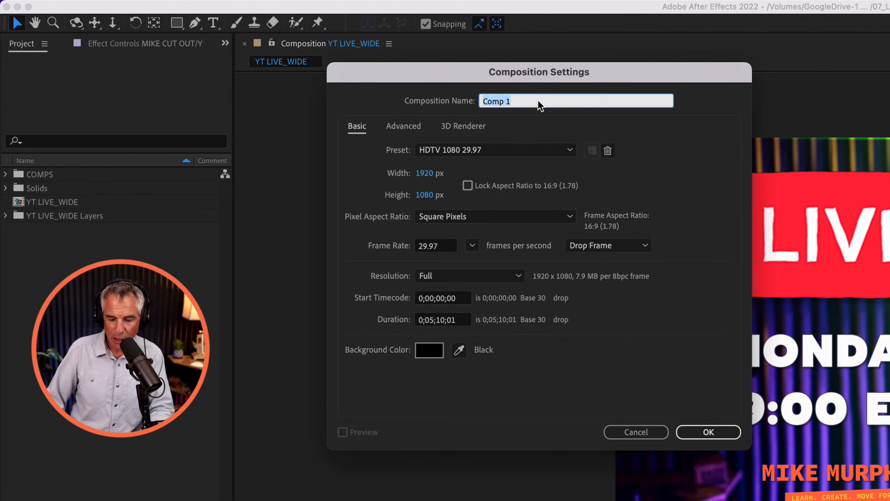
type("Tex")
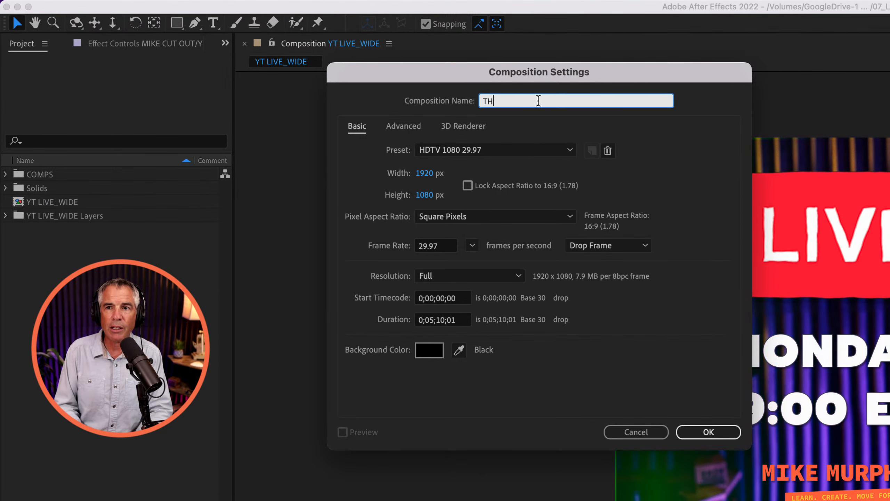
key("BackSpace")
key("BackSpace")
key("BackSpace")
type("YT L")
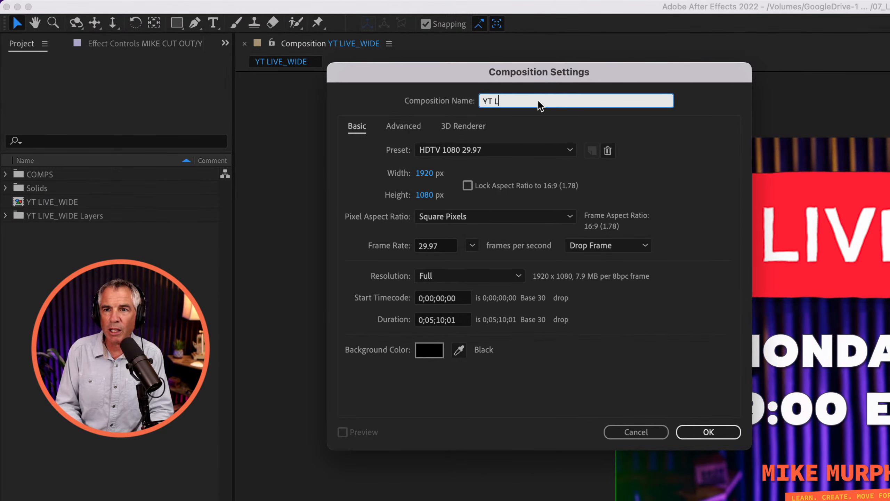
type("IVE THUMBNAIL 03")
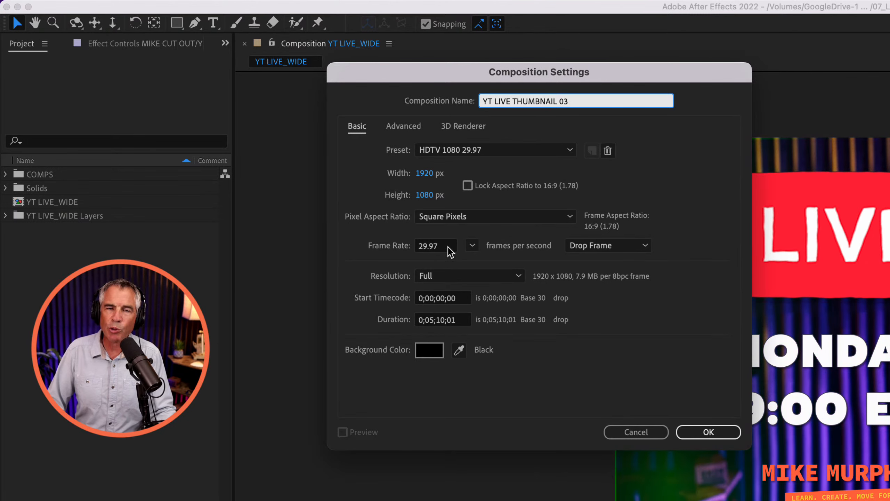
Step: Set the new composition to 30 frames per second and a 10-second duration, keep the black background, and create it
left_click(470, 246)
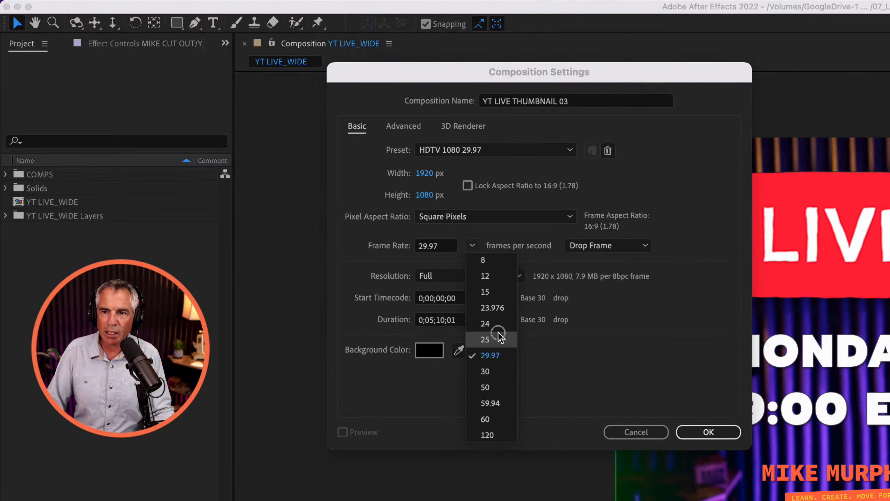
left_click(502, 372)
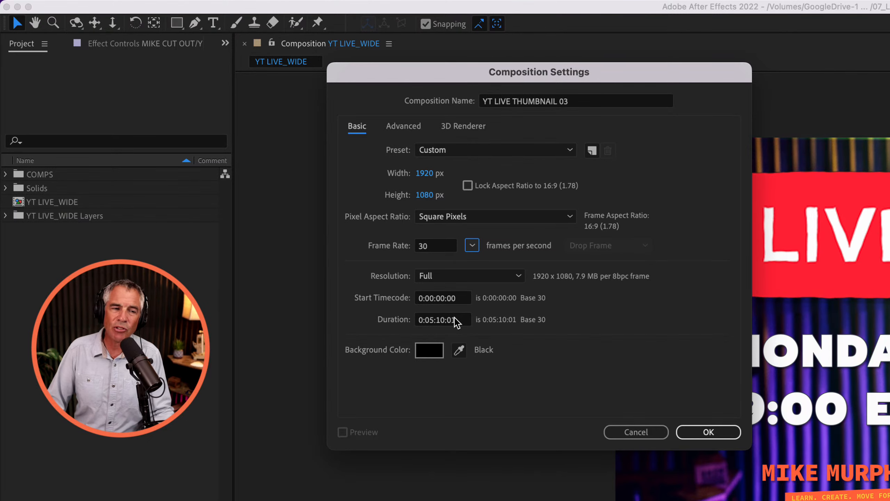
left_click(415, 319)
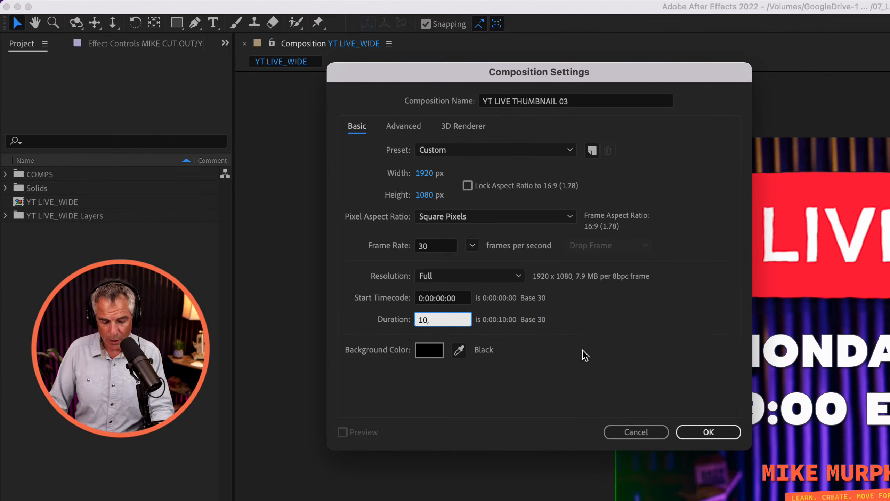
key("Tab")
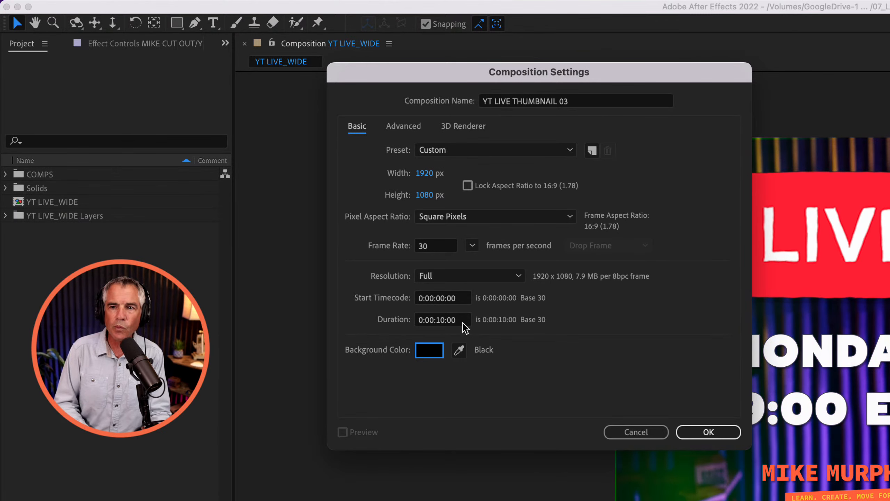
left_click(429, 349)
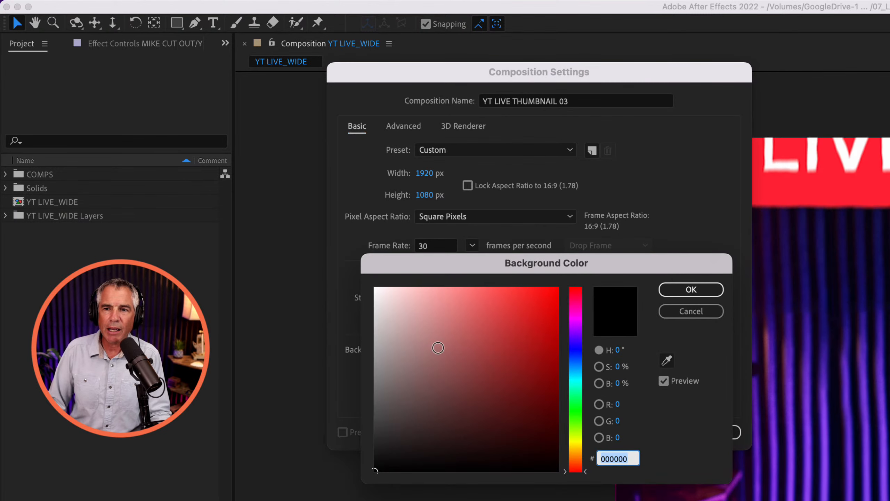
left_click(678, 311)
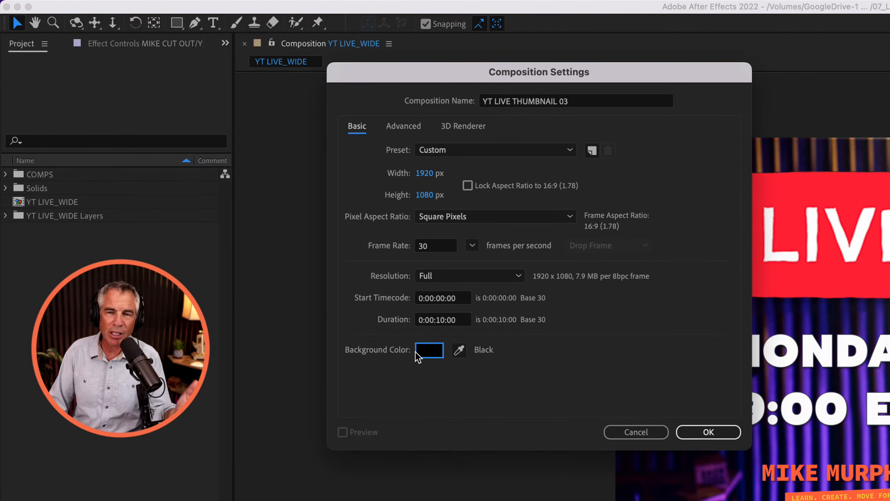
left_click(723, 429)
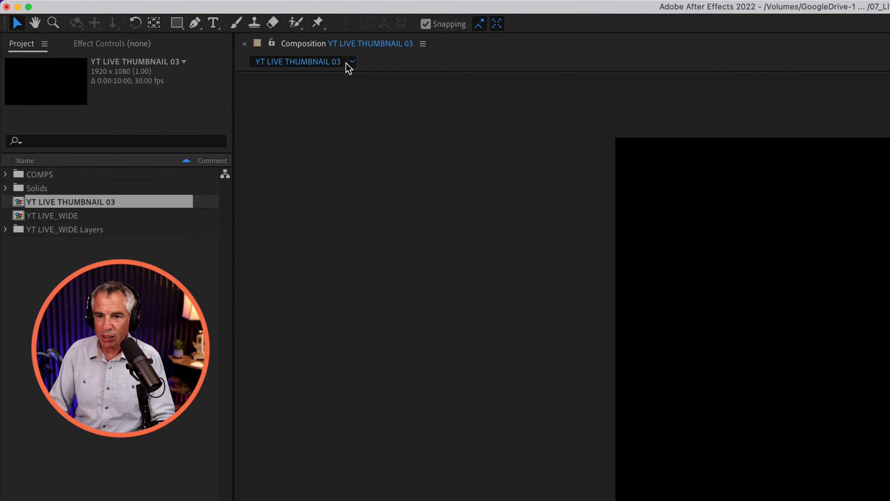
Step: Change the YT LIVE THUMBNAIL 03 composition's background color to dark navy blue
key("super+k")
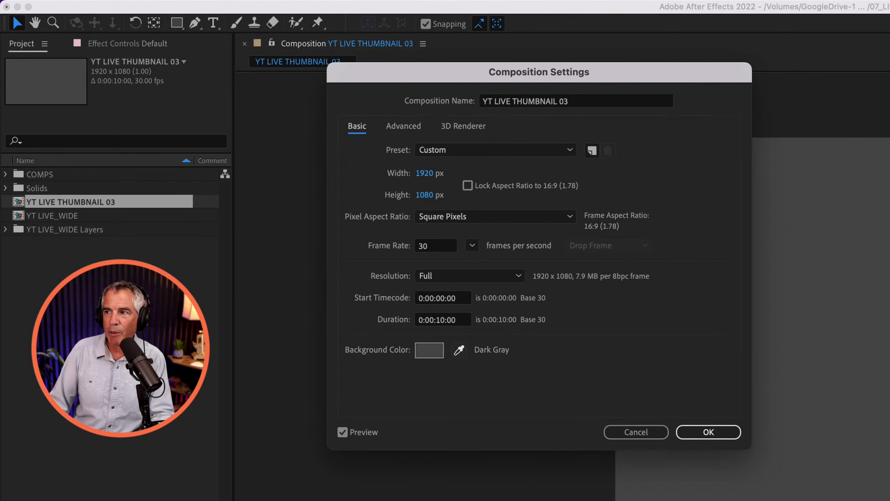
left_click(711, 433)
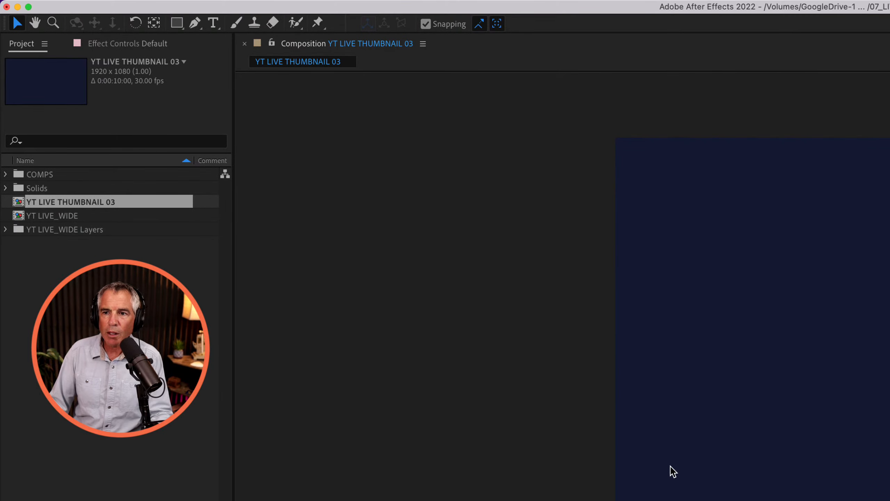
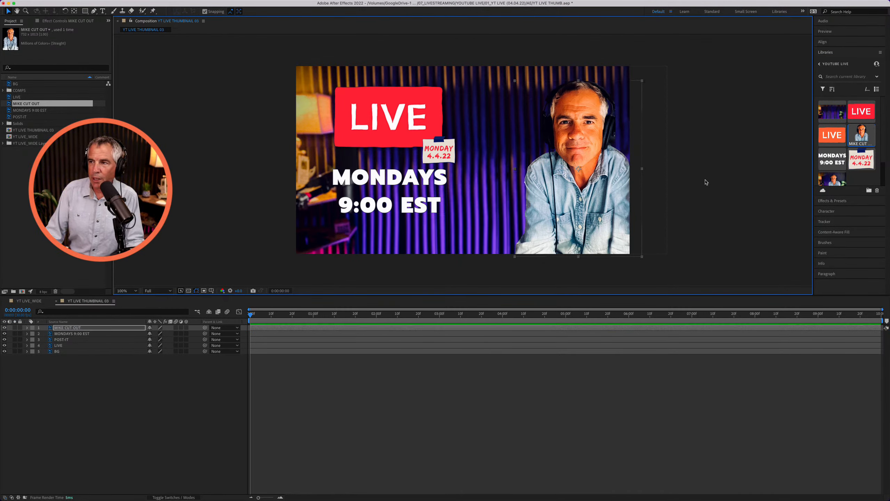
Step: Switch to the 2021 brand library and place its CO company logo in the composition over the lower text
left_click(821, 63)
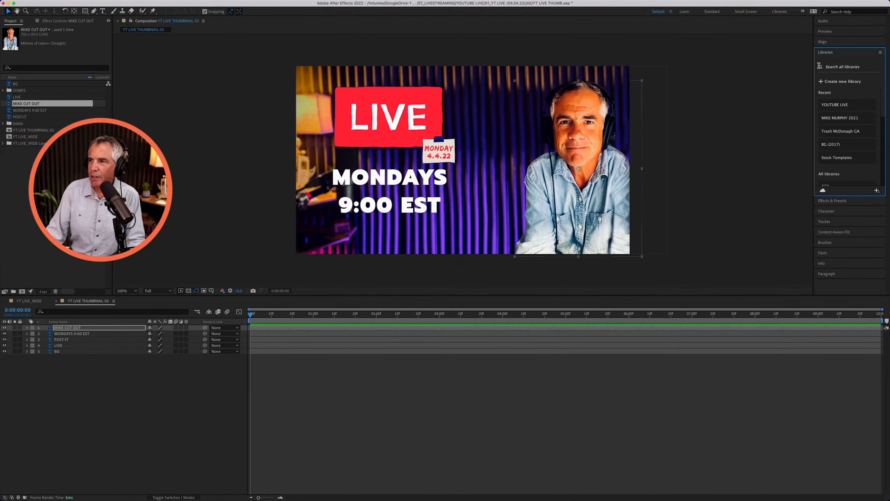
left_click(834, 117)
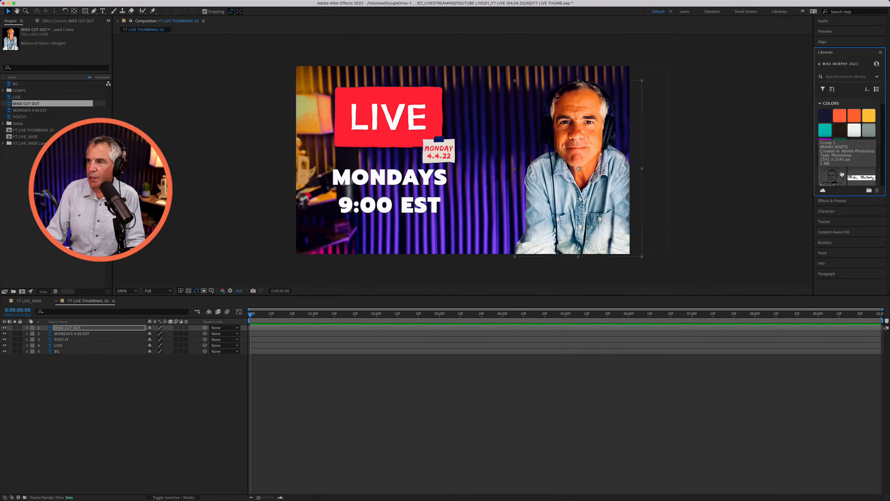
scroll(842, 173, "down", 10)
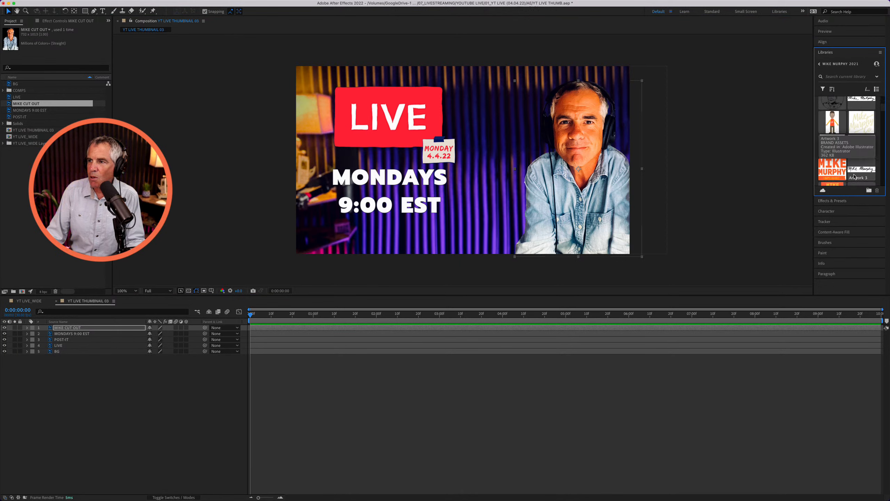
scroll(854, 177, "down", 10)
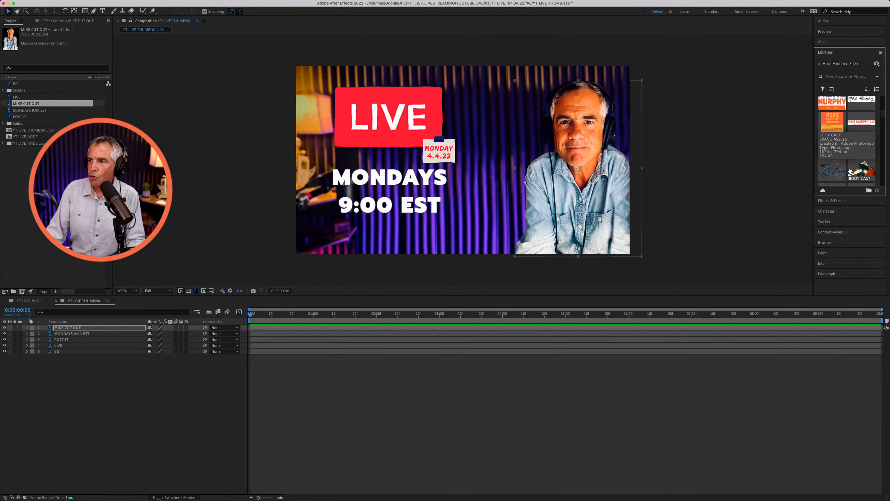
left_click_drag(834, 166, 369, 228)
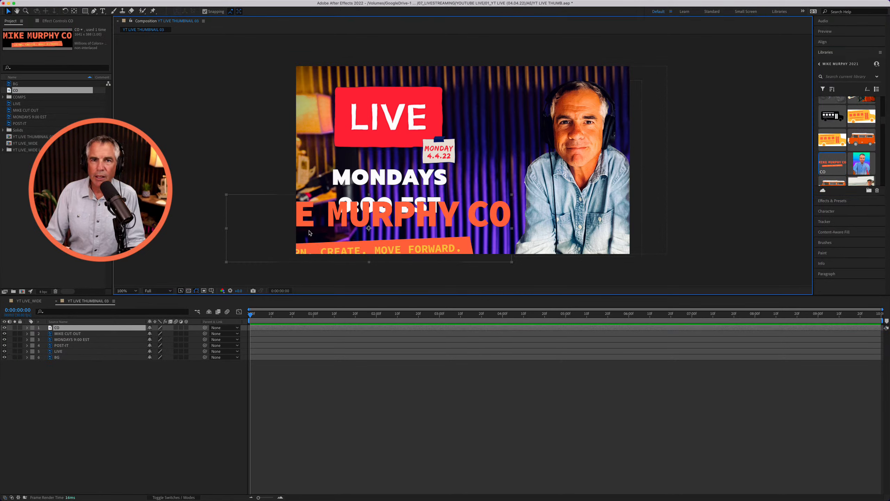
left_click_drag(346, 219, 433, 188)
Step: Scale the CO logo layer to 26% and center it beneath the 9:00 EST text
left_click(67, 329)
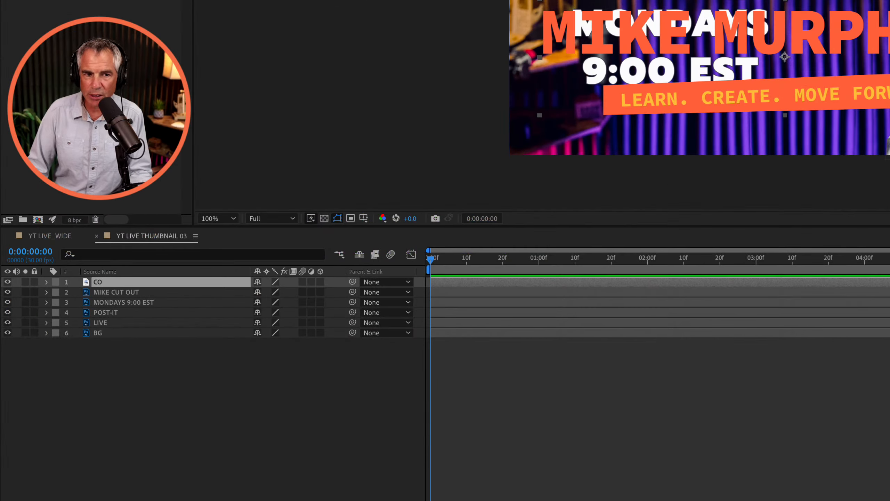
left_click(124, 283)
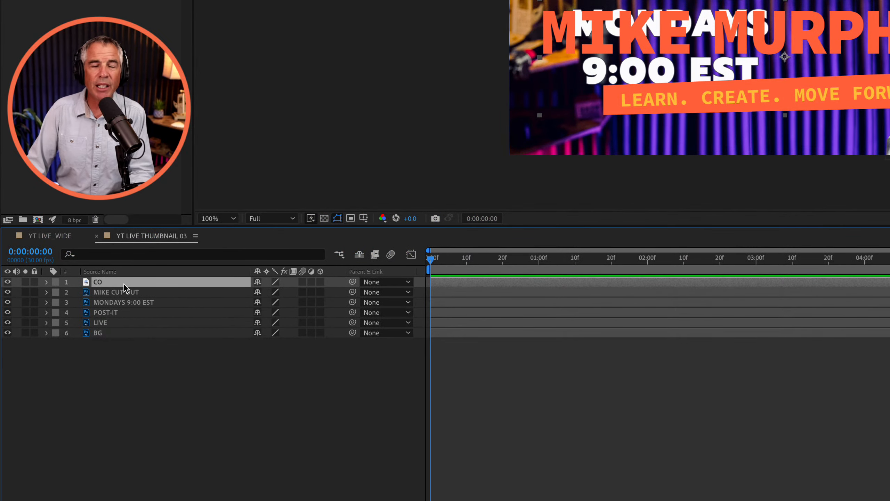
key("s")
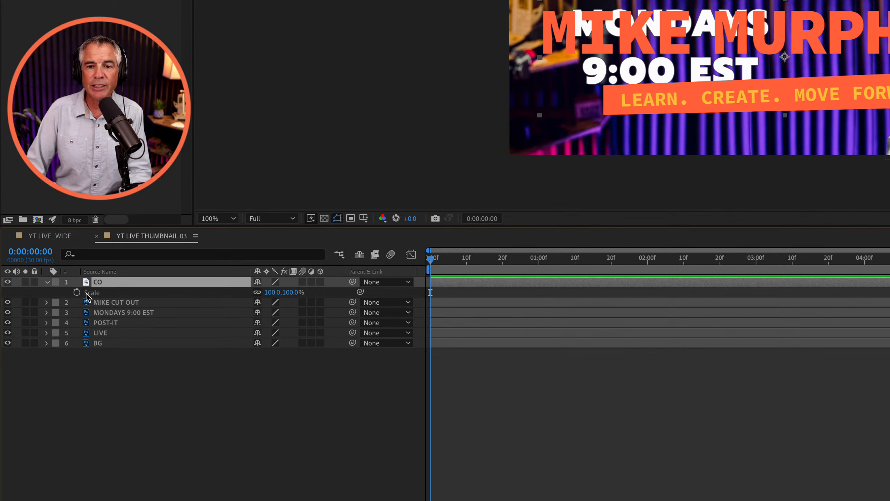
left_click_drag(272, 292, 230, 297)
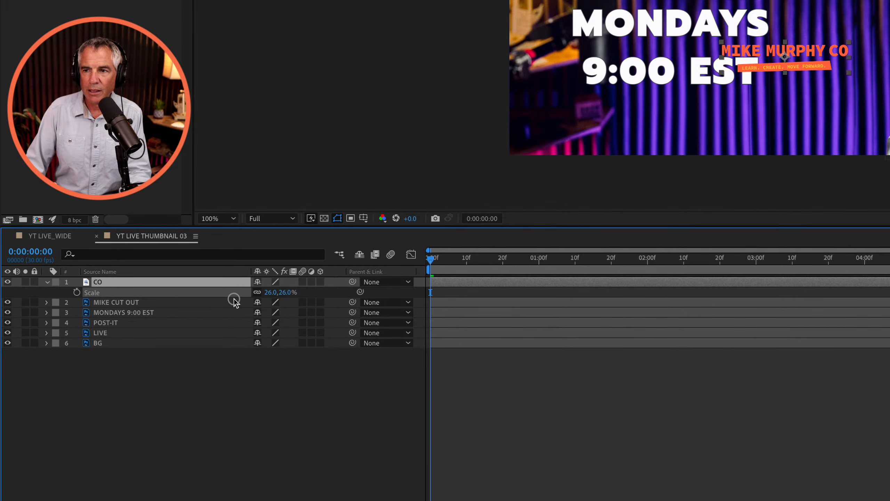
left_click_drag(793, 64, 666, 122)
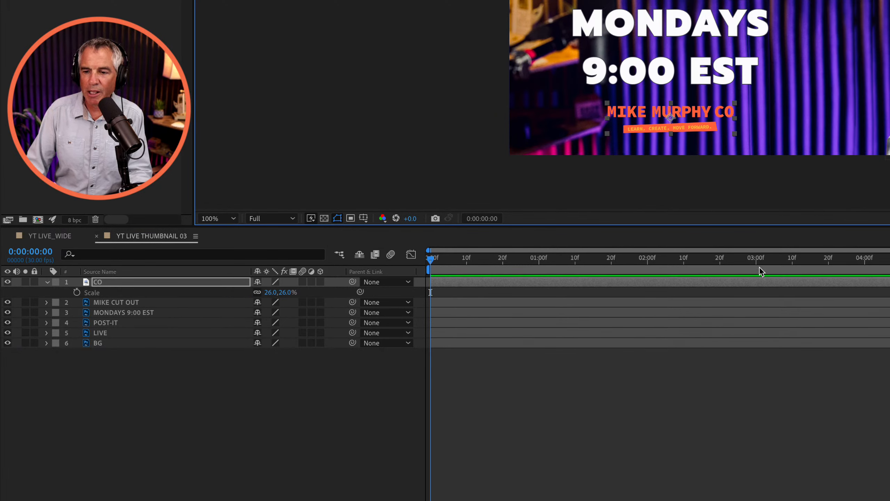
Step: Try to reposition the CO logo beneath the 9:00 EST text and shift the unlocked BG layer off its position
right_click(706, 139)
left_click(657, 155)
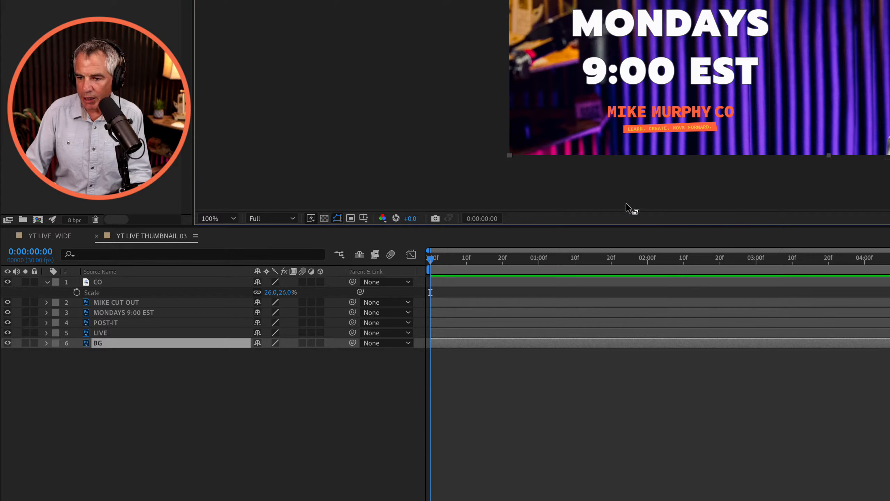
right_click(624, 190)
left_click(619, 190)
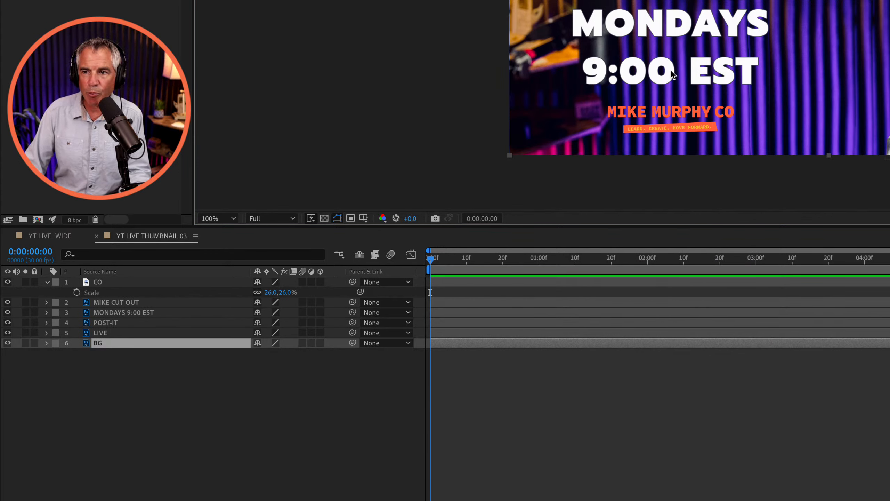
left_click_drag(671, 106, 675, 111)
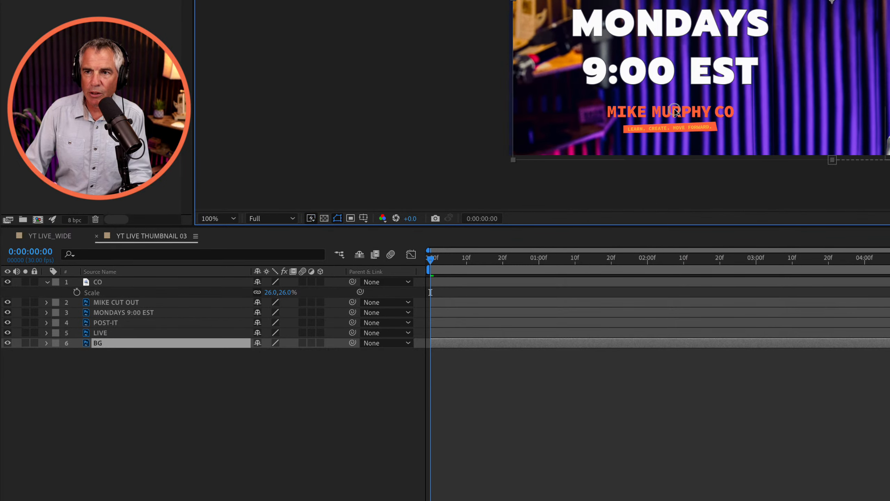
left_click(150, 283)
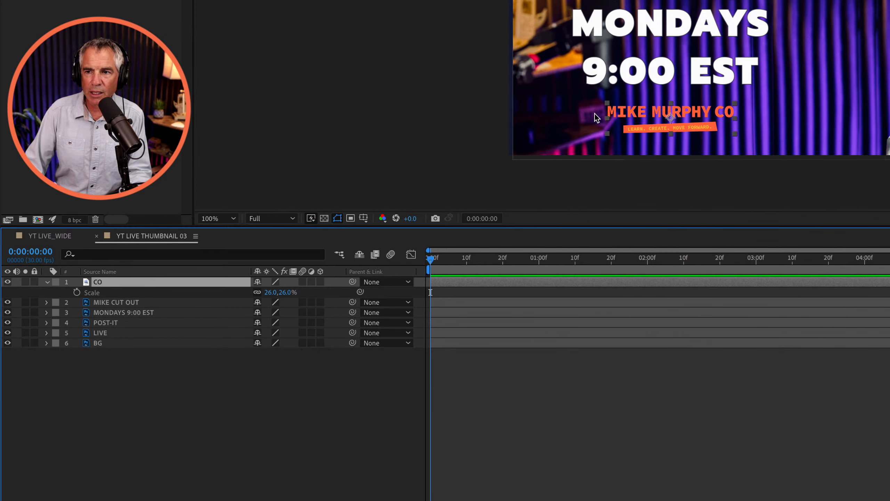
right_click(673, 119)
left_click(673, 119)
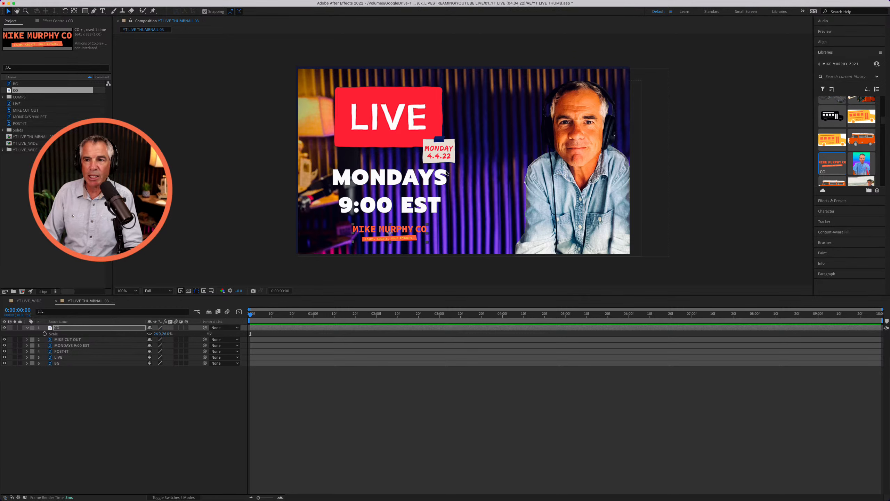
left_click_drag(492, 129, 498, 121)
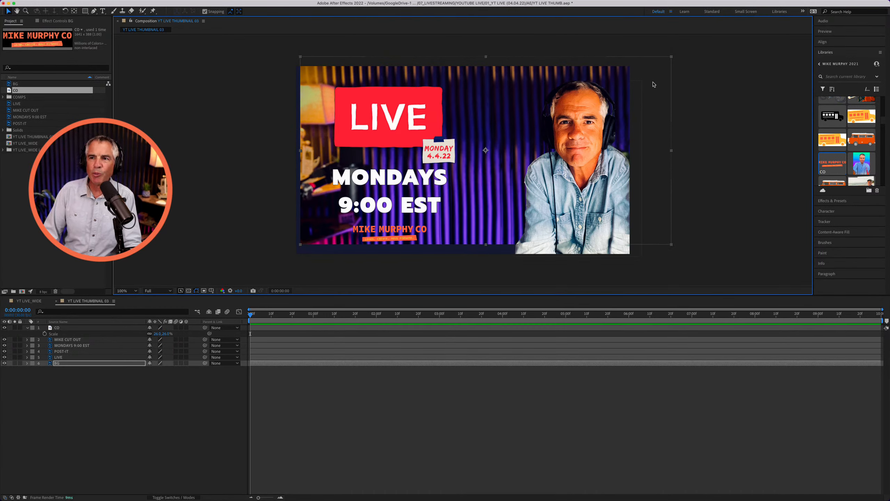
Step: With the Align panel docked in its own column, center the BG layer horizontally and vertically in the composition and lock it
left_click(829, 42)
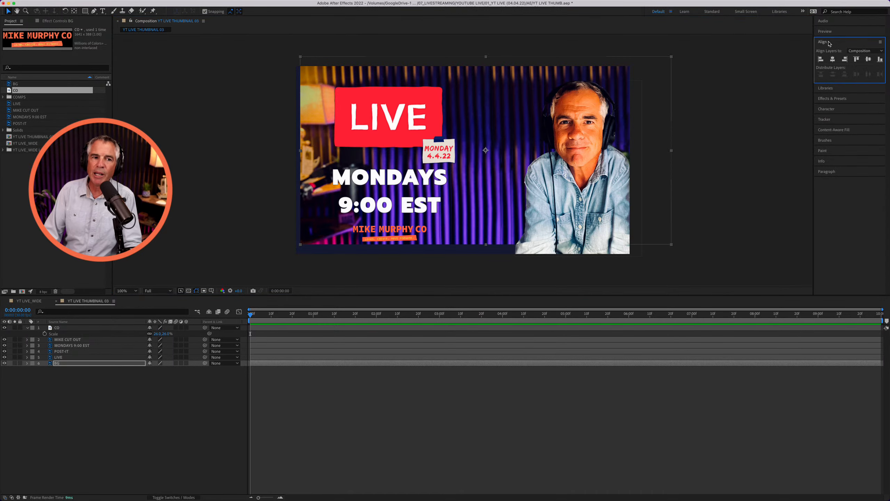
mouse_move(824, 44)
left_mouse_down()
mouse_move(709, 84)
mouse_move(729, 89)
mouse_move(836, 36)
mouse_move(818, 57)
left_mouse_up()
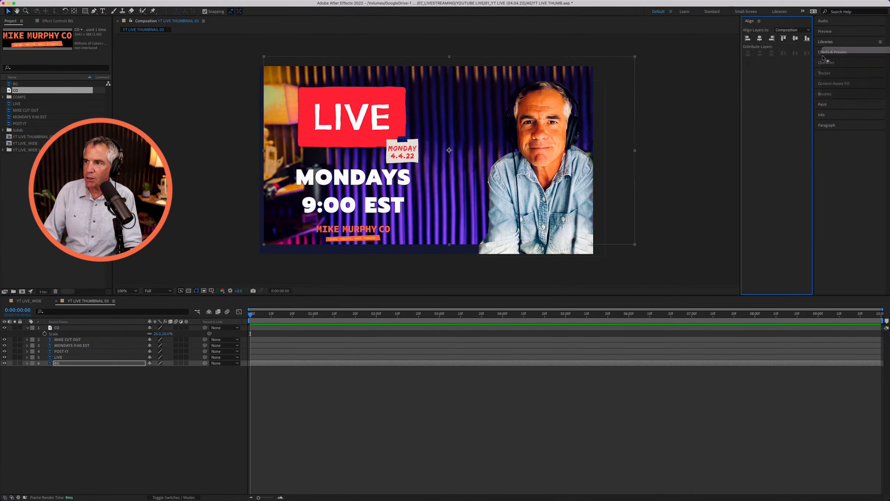
left_click(760, 39)
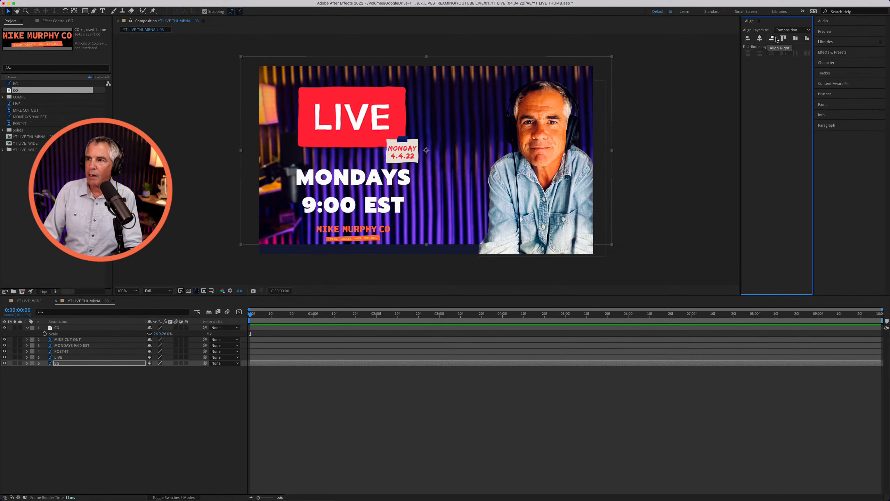
left_click(795, 39)
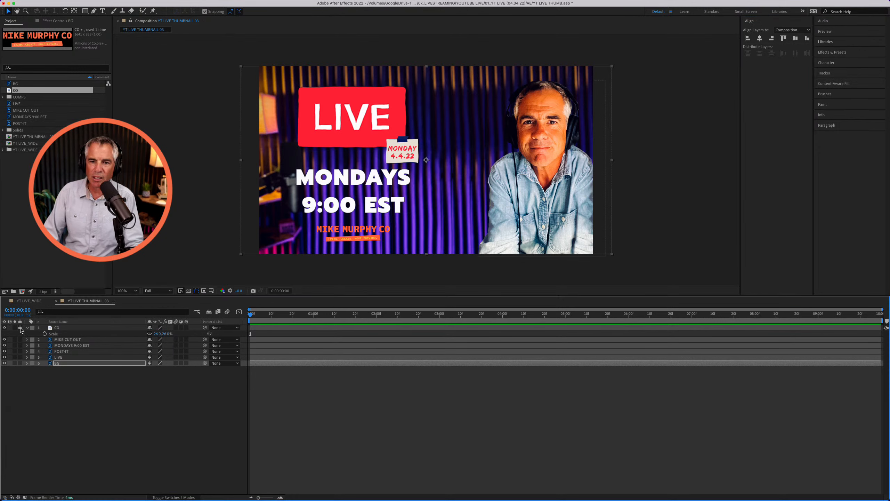
left_click(20, 363)
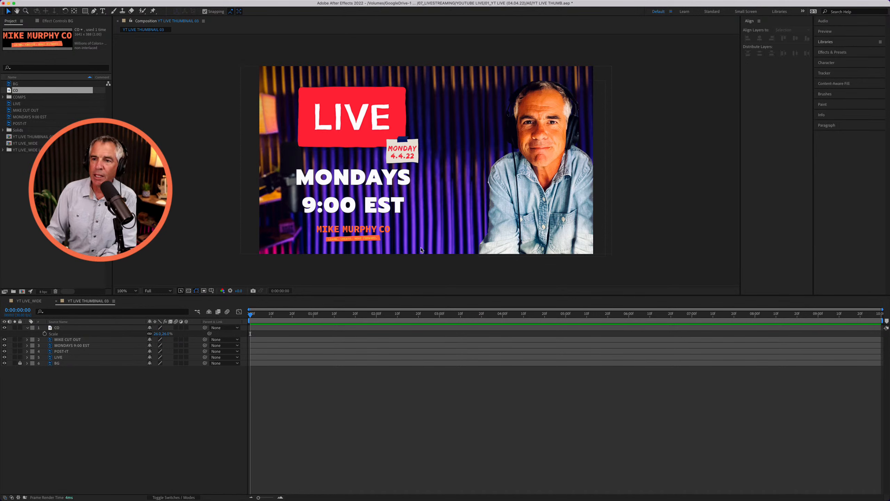
Step: Test small moves of the cut-out portrait, LIVE, MONDAYS 9:00 EST and CO logo layers over the locked background
mouse_move(537, 162)
left_mouse_down()
mouse_move(672, 162)
mouse_move(539, 168)
left_mouse_up()
mouse_move(354, 116)
left_mouse_down()
mouse_move(353, 44)
mouse_move(354, 118)
left_mouse_up()
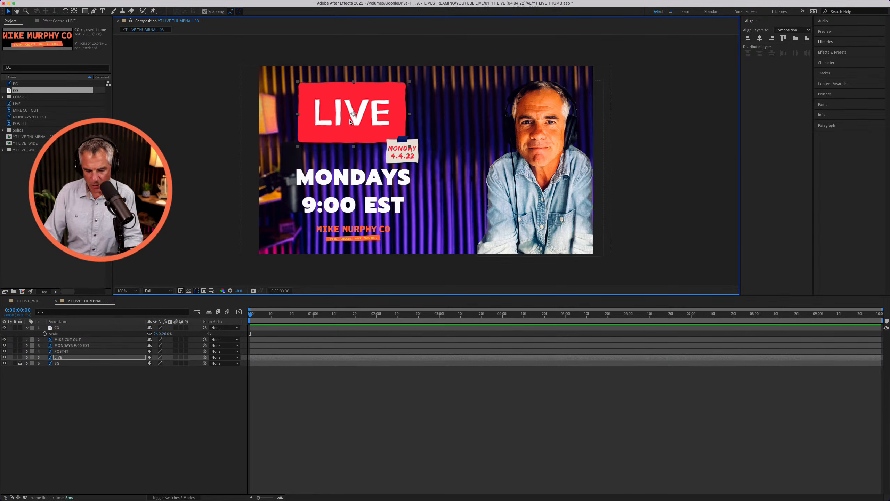
mouse_move(352, 178)
left_mouse_down()
mouse_move(233, 186)
mouse_move(354, 181)
left_mouse_up()
mouse_move(356, 238)
left_mouse_down()
mouse_move(355, 276)
mouse_move(356, 232)
left_mouse_up()
left_click_drag(354, 197, 354, 195)
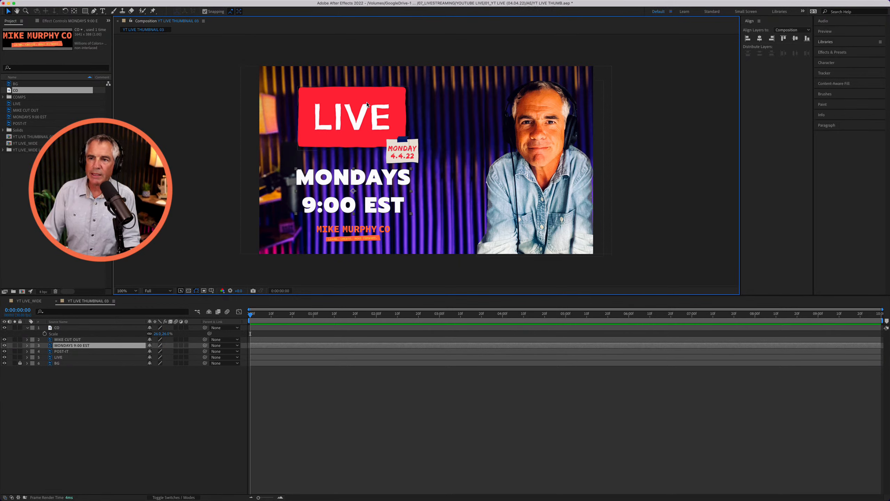
Step: Nudge the LIVE graphic slightly and place the POST-IT date note over the red box's lower-right corner
left_click(366, 107)
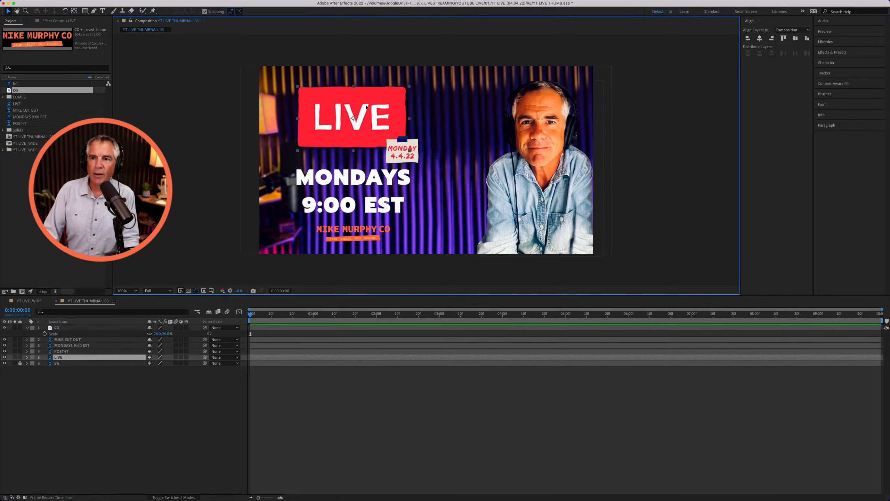
left_click_drag(401, 151, 416, 155)
left_click(406, 153)
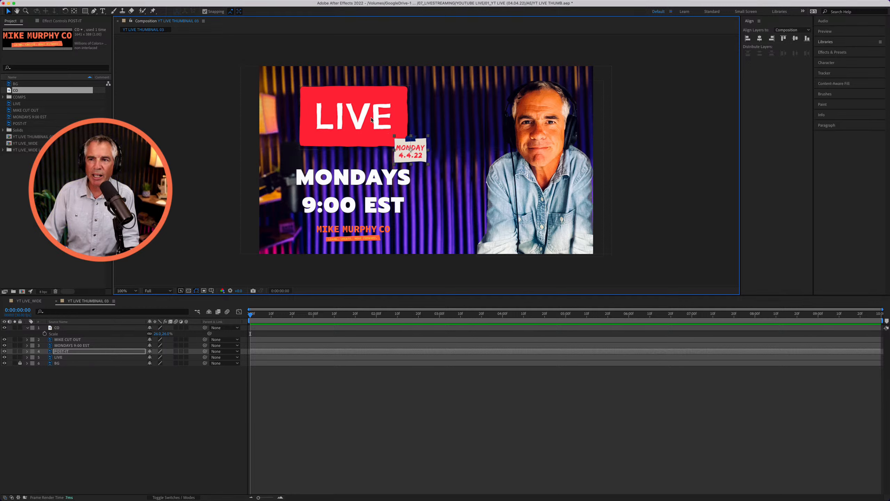
left_click_drag(422, 154, 419, 153)
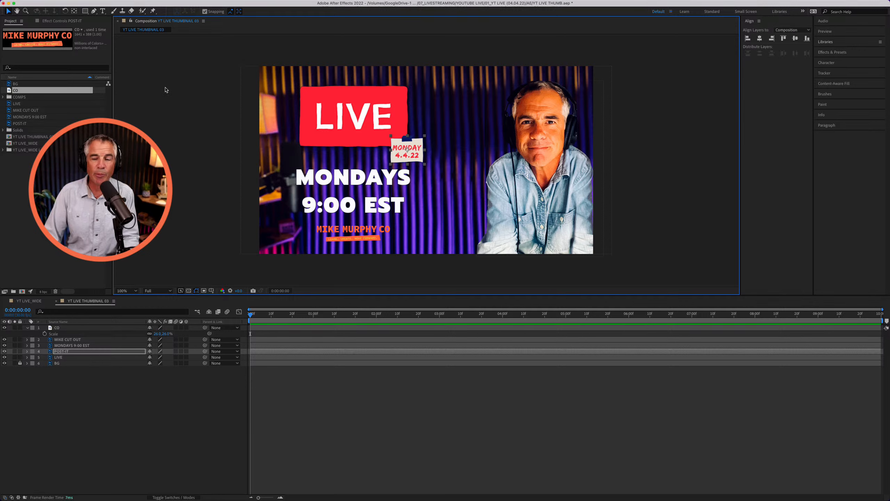
left_click(77, 328)
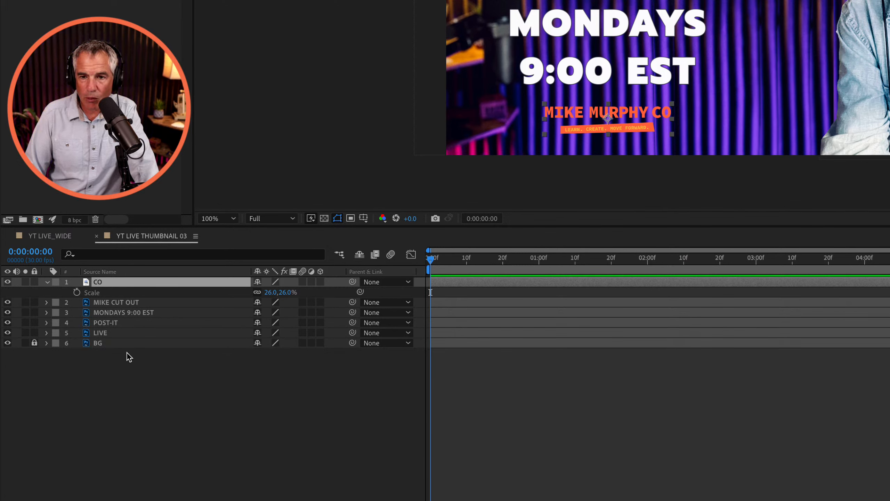
left_click(141, 363)
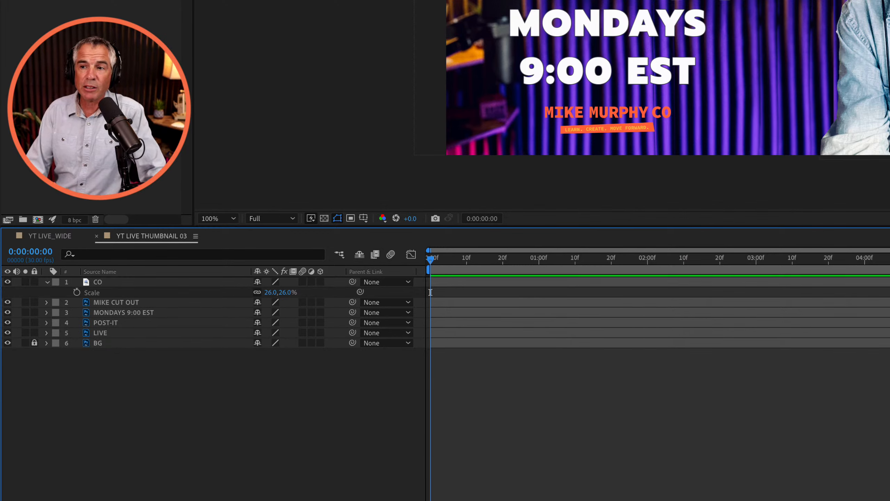
left_click(113, 323)
left_click(13, 323)
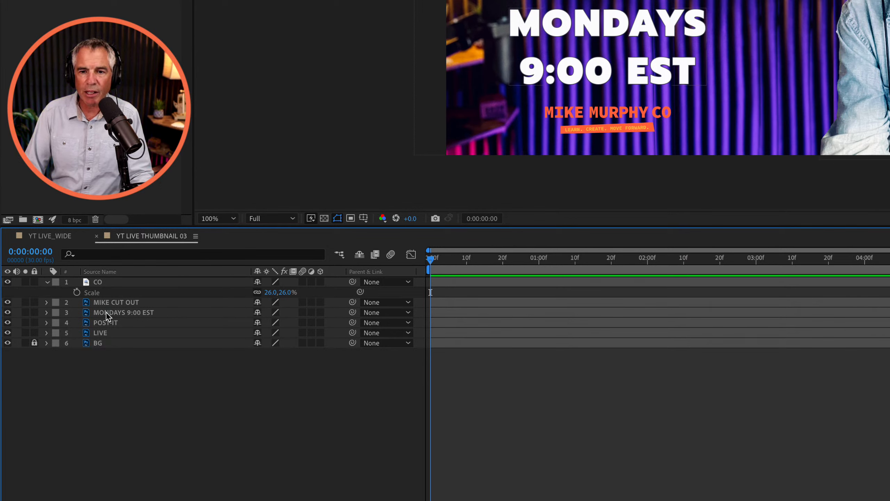
left_click(107, 324)
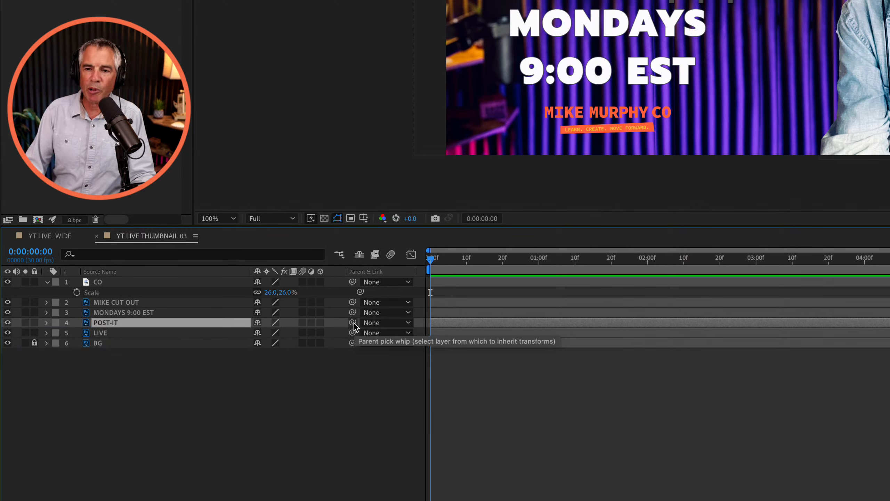
left_click_drag(354, 323, 355, 326)
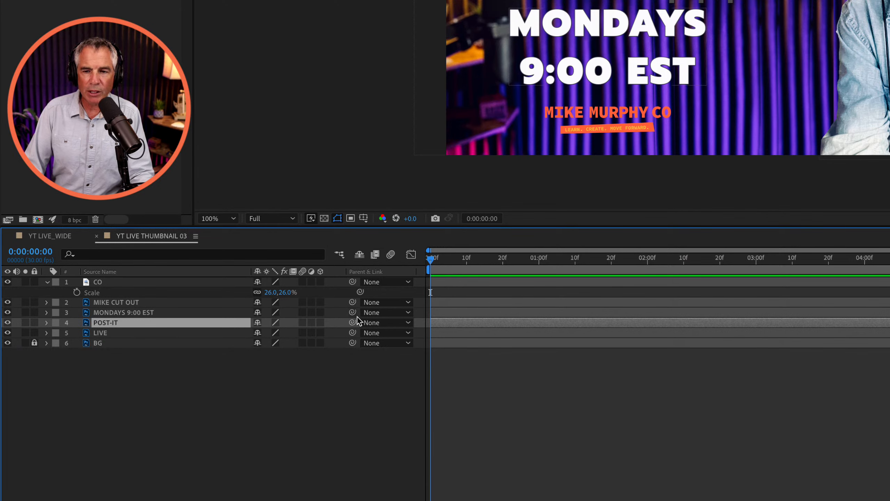
mouse_move(354, 324)
left_mouse_down()
mouse_move(178, 342)
mouse_move(352, 323)
left_mouse_up()
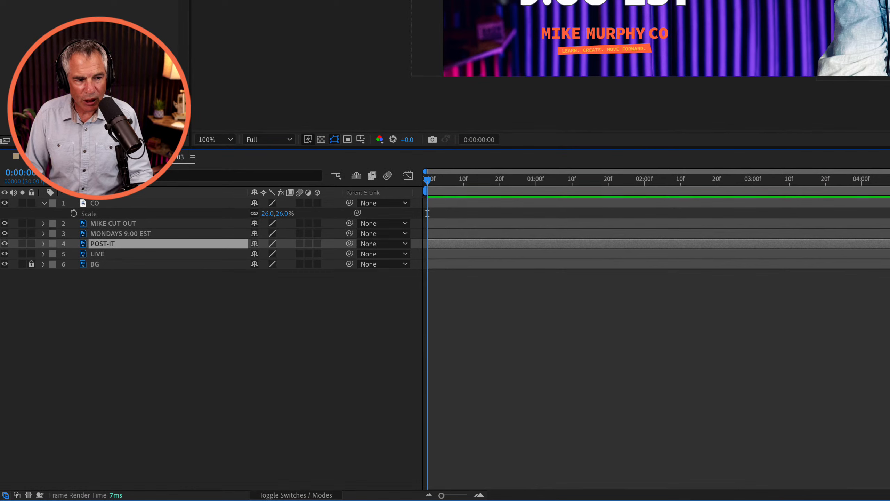
Step: Show the Mode and TrkMat columns instead of the layer switches and check that the Parent & Link column is enabled
left_click(307, 495)
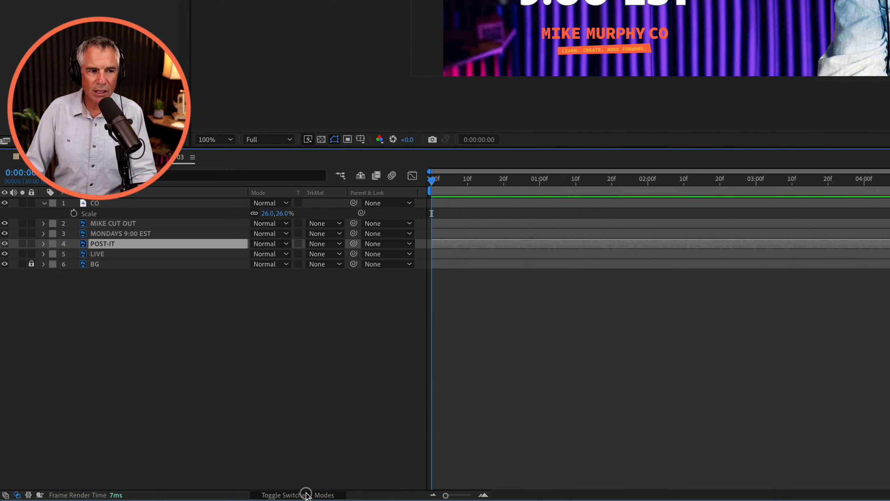
left_click(307, 495)
left_click(307, 495)
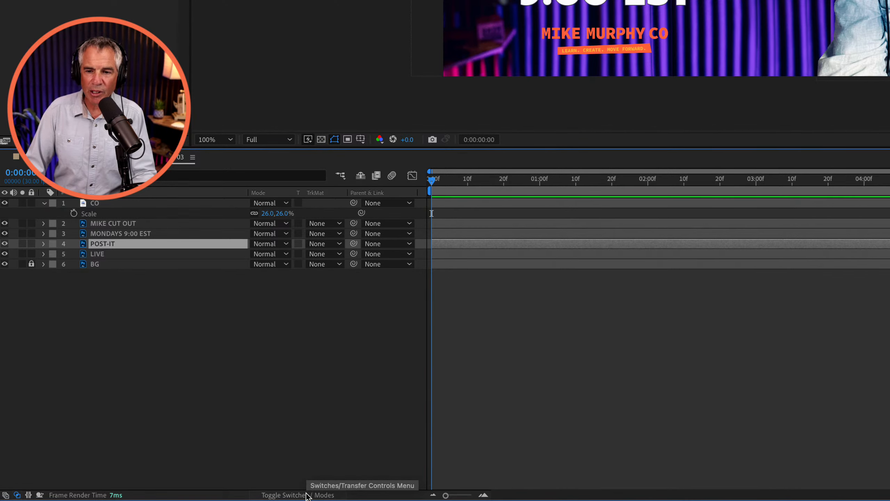
left_click(307, 495)
left_click(307, 495)
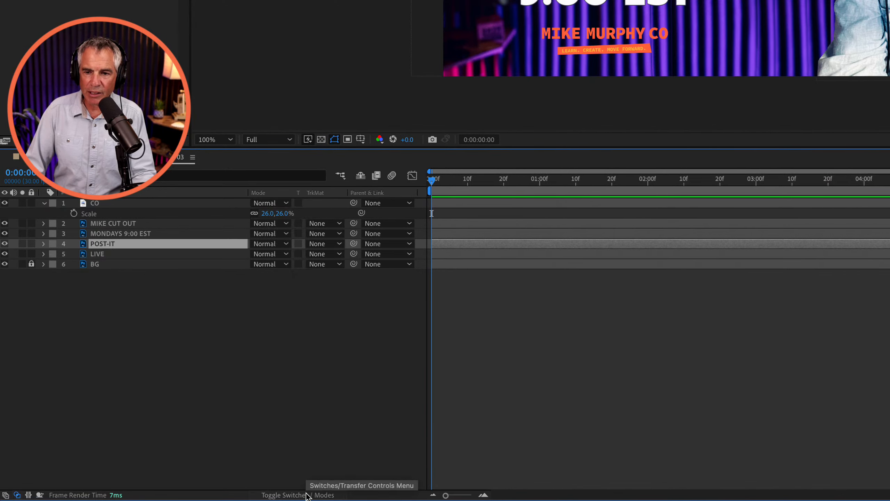
right_click(371, 192)
mouse_move(417, 236)
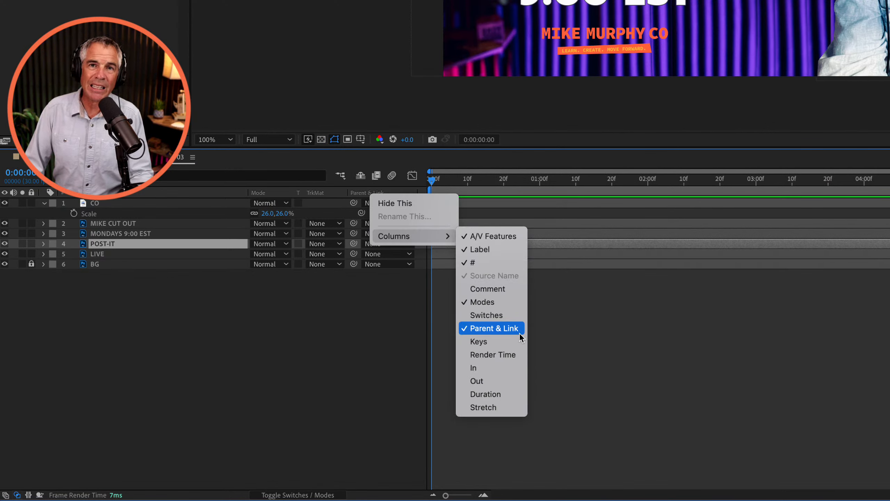
left_click(376, 341)
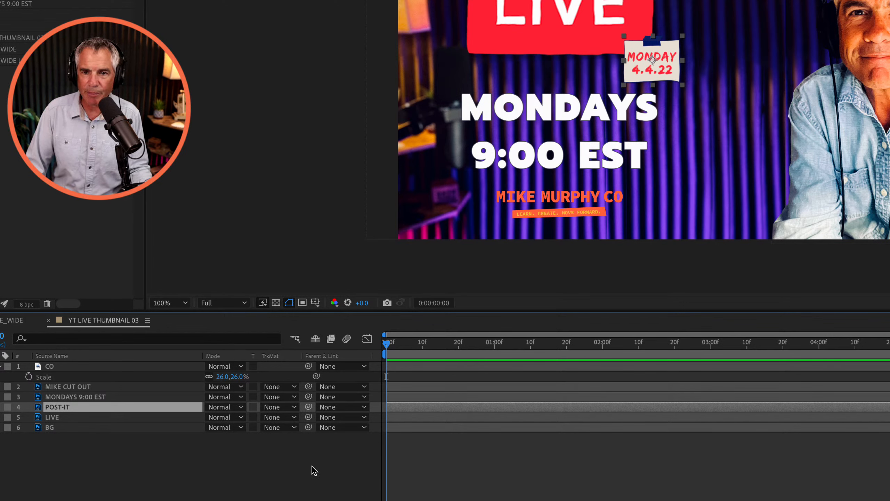
Step: Parent the POST-IT layer to the LIVE layer, and reveal LIVE's Position property to test moving both together
left_click_drag(309, 407, 140, 419)
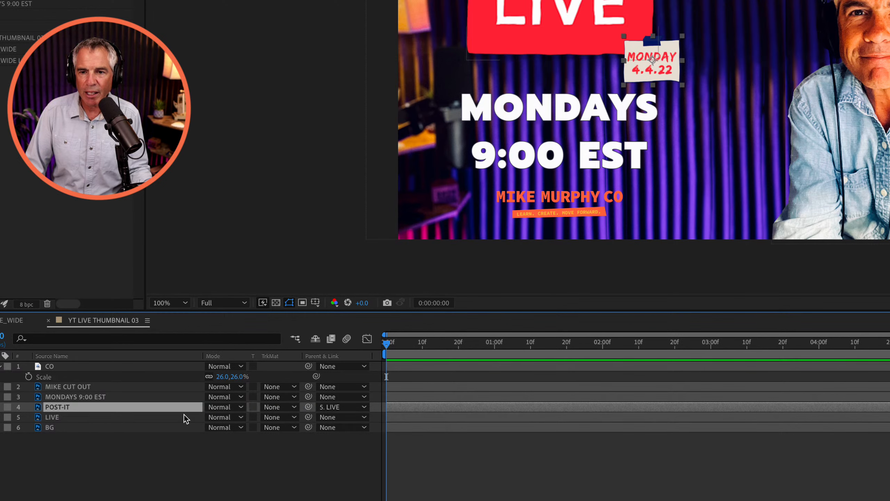
left_click(136, 418)
key("p")
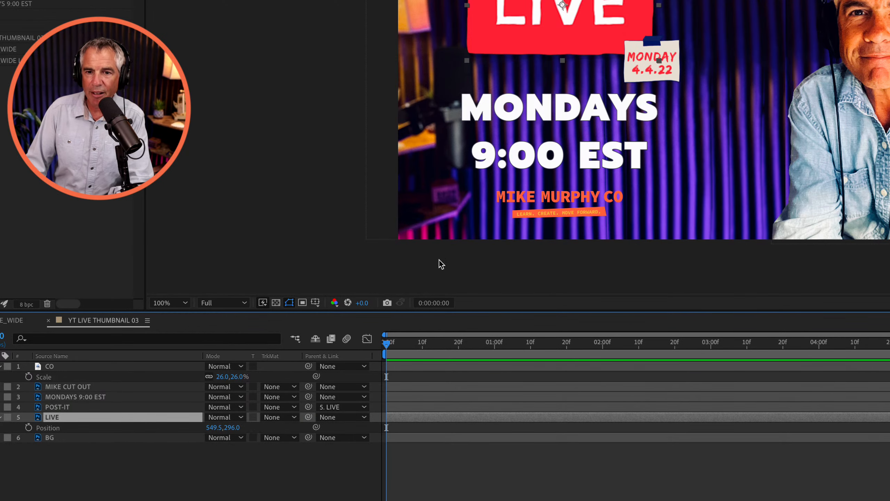
mouse_move(214, 427)
left_mouse_down()
mouse_move(324, 425)
mouse_move(209, 433)
mouse_move(212, 426)
left_mouse_up()
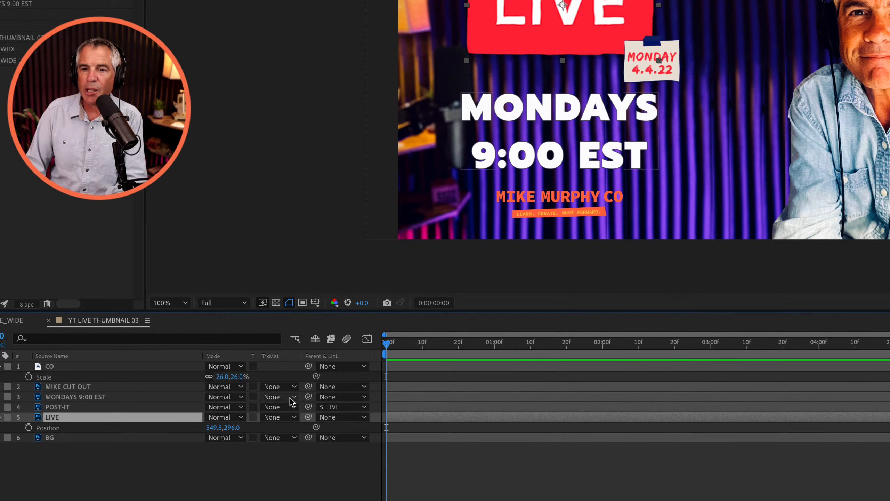
Step: Reposition the cut-out portrait layer along the right side of the composition and deselect it
left_click(96, 369)
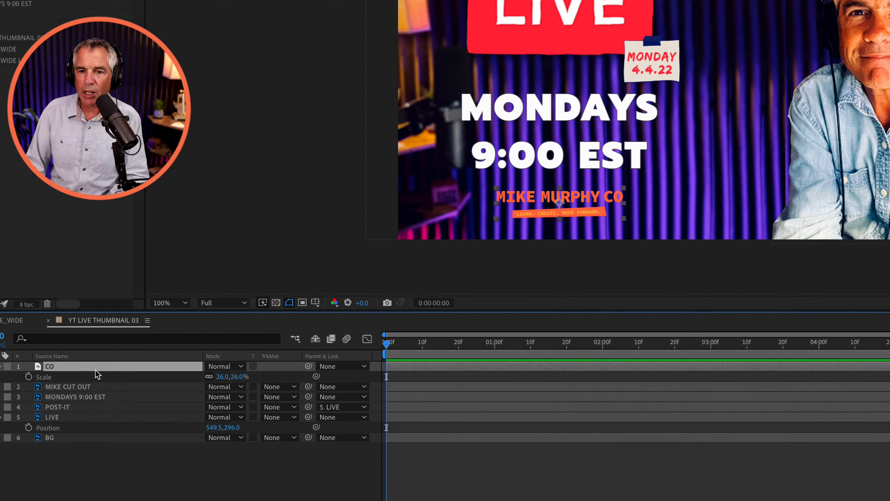
left_click(886, 140)
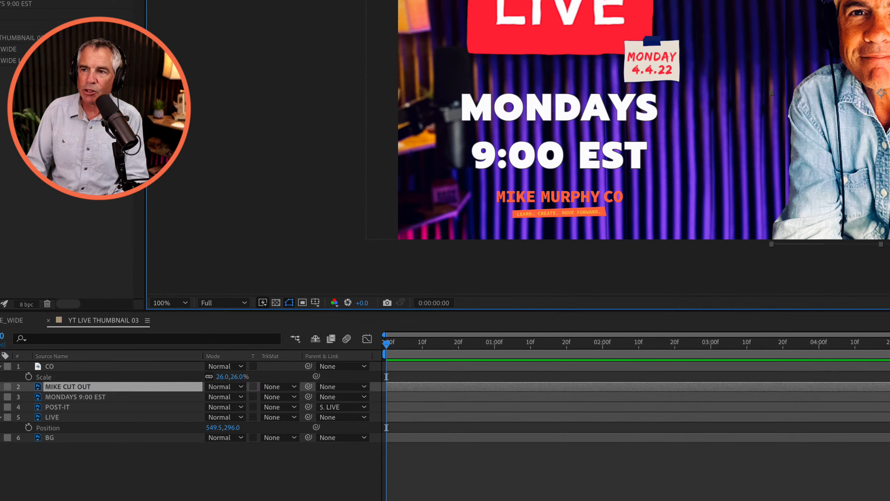
left_click_drag(886, 140, 886, 113)
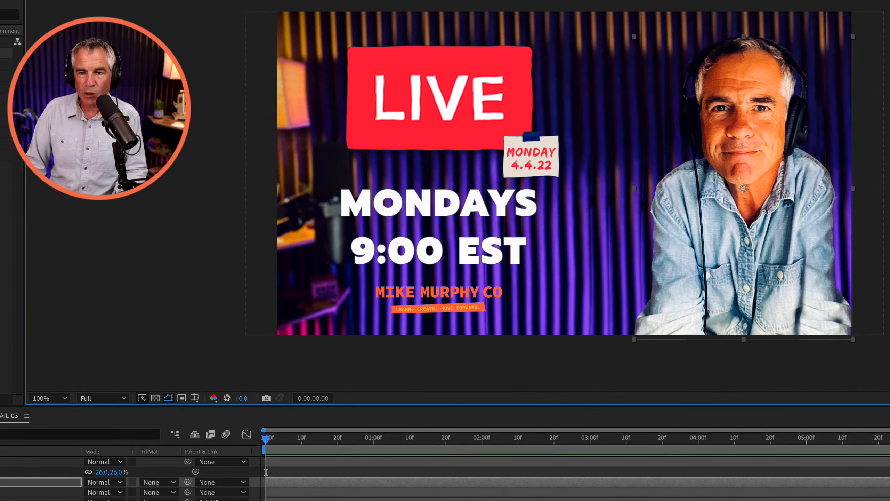
key("Delete")
left_click_drag(889, 247, 809, 241)
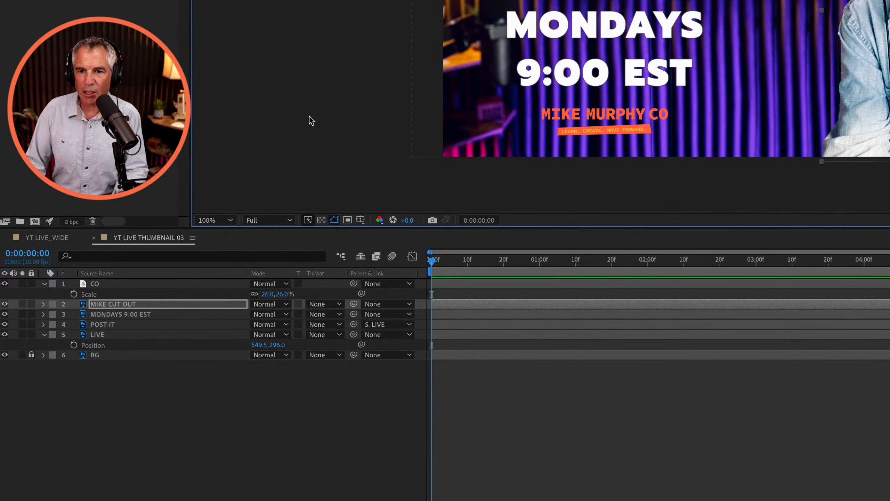
left_click(285, 148)
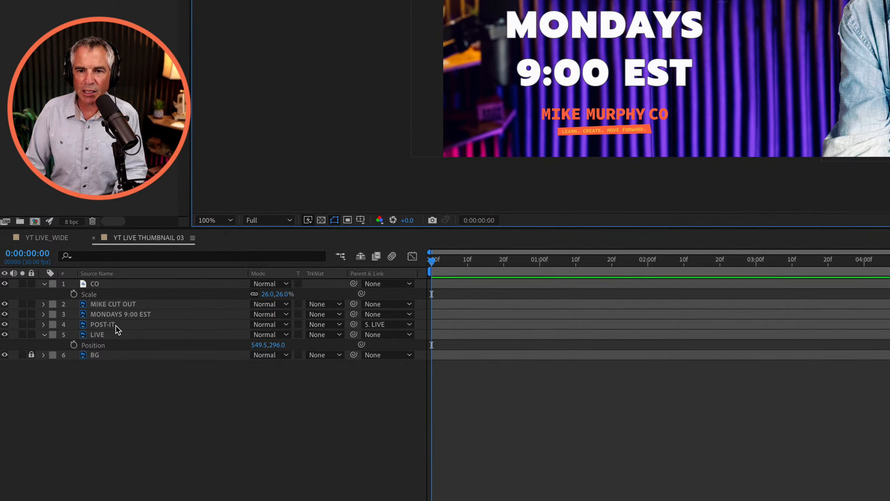
Step: Select the cut-out portrait layer, toggle its visibility off and on, look over its Transform properties, and show only Position
right_click(113, 308)
left_click(5, 304)
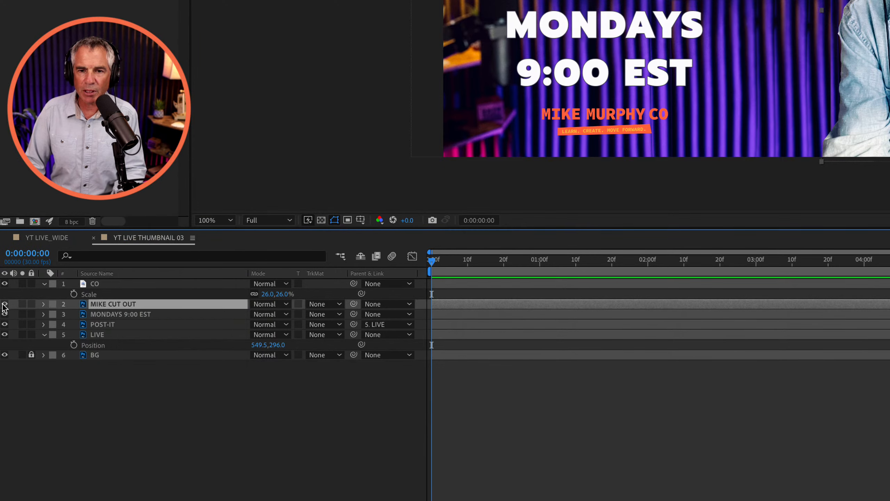
left_click(4, 305)
left_click(4, 304)
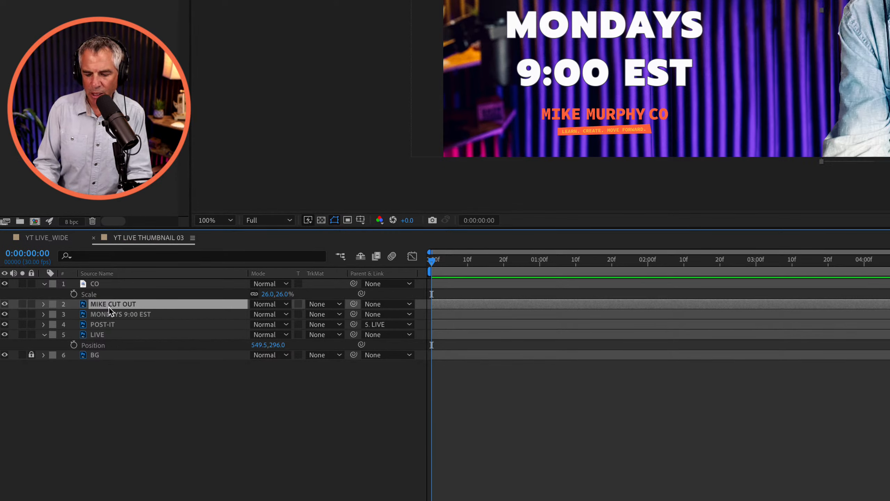
key("p")
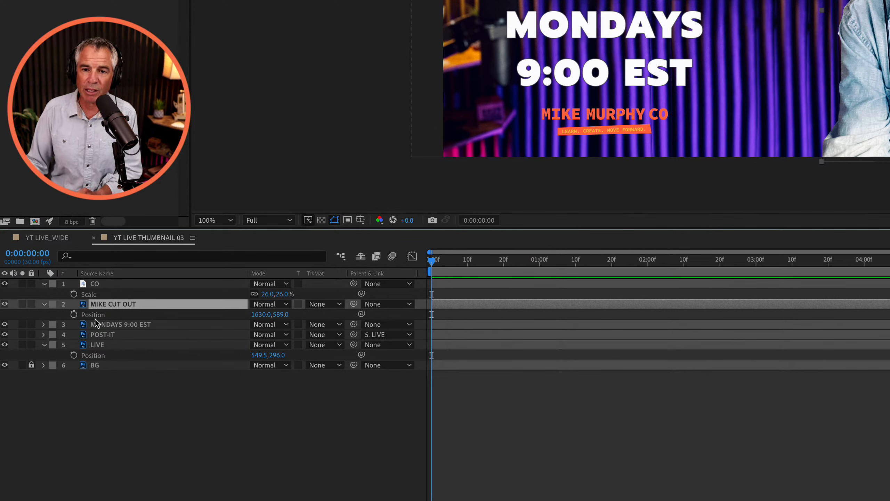
left_click(45, 305)
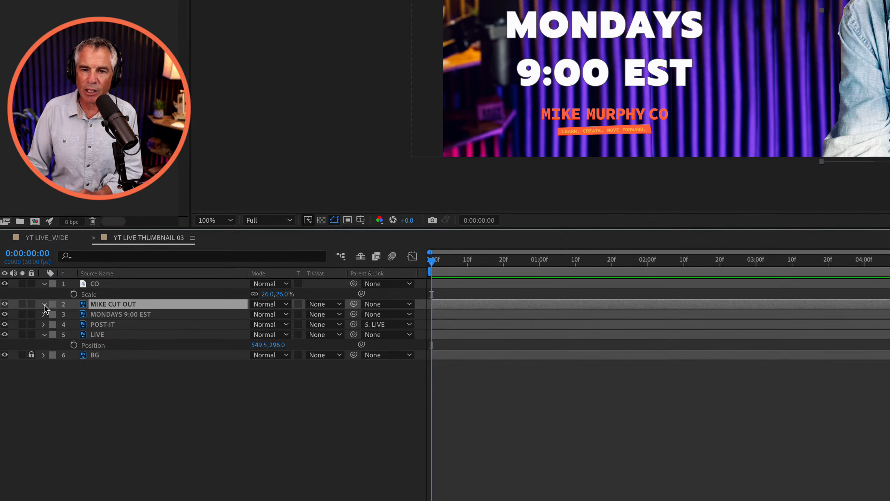
left_click(45, 304)
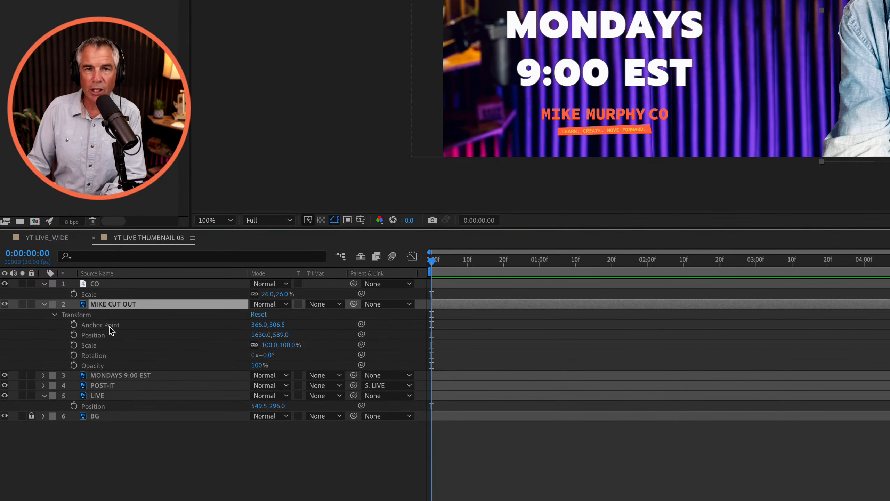
key("p")
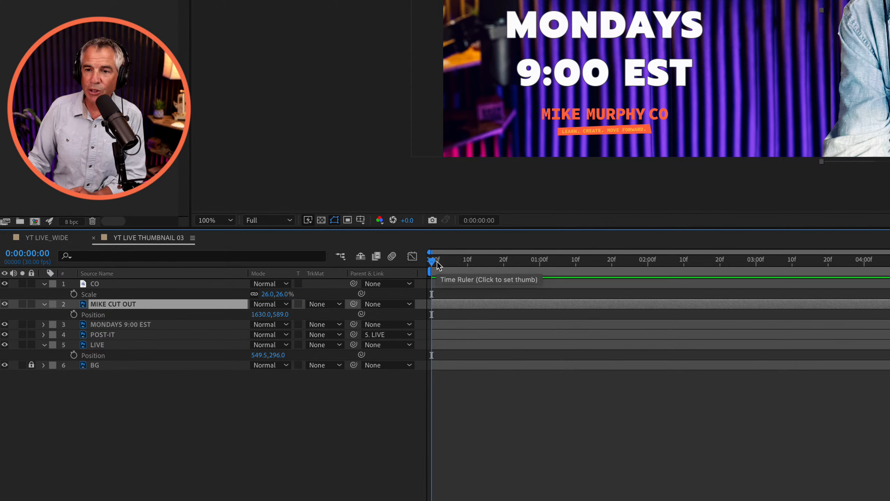
Step: Set the current time to frame 10 and enable a Position keyframe there for the cut-out portrait layer
left_click_drag(438, 265, 468, 266)
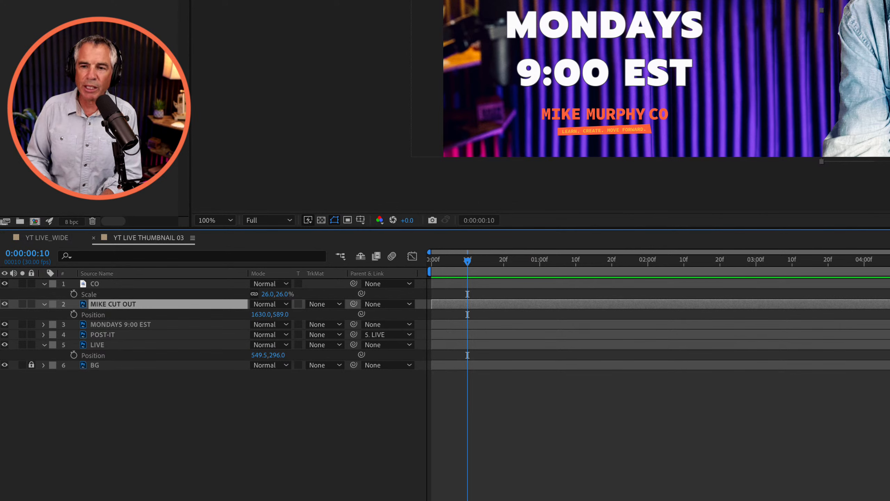
left_click(465, 262)
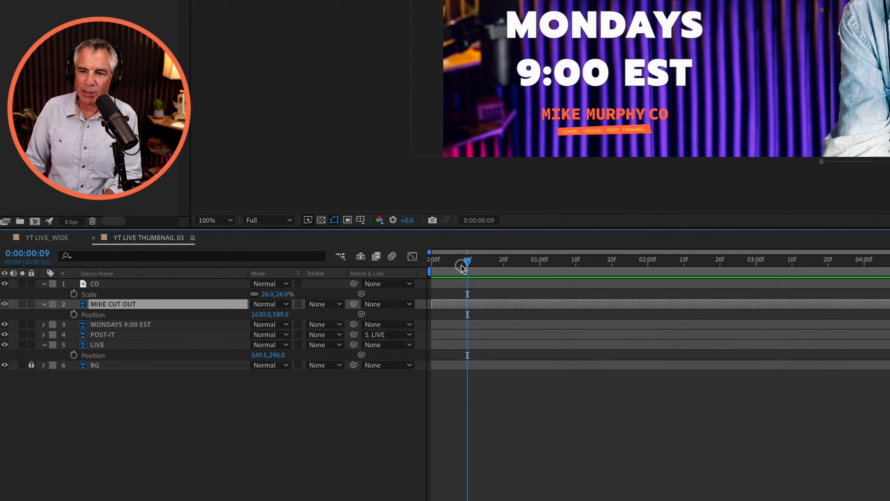
left_click_drag(472, 264, 470, 265)
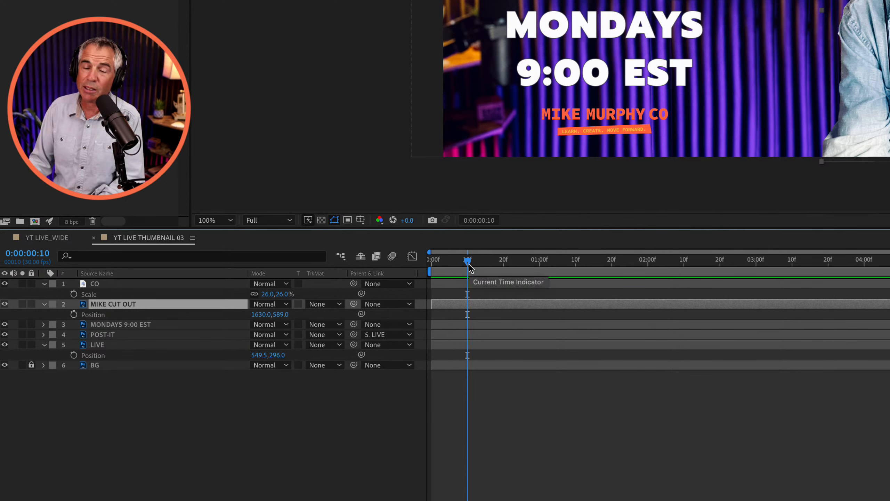
left_click(74, 315)
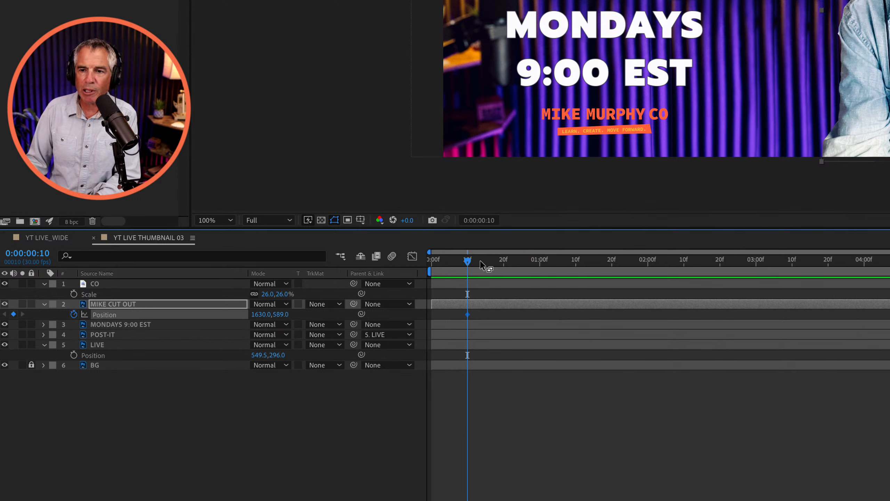
Step: Try moving the cut-out portrait horizontally past the composition's right edge at frame 0, and undo the move
left_click_drag(468, 261, 487, 264)
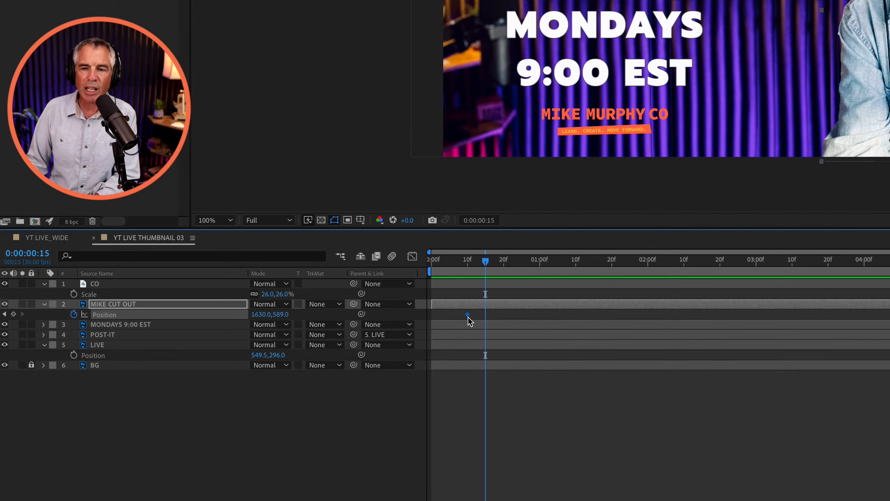
left_click(476, 265)
left_click_drag(477, 268, 427, 272)
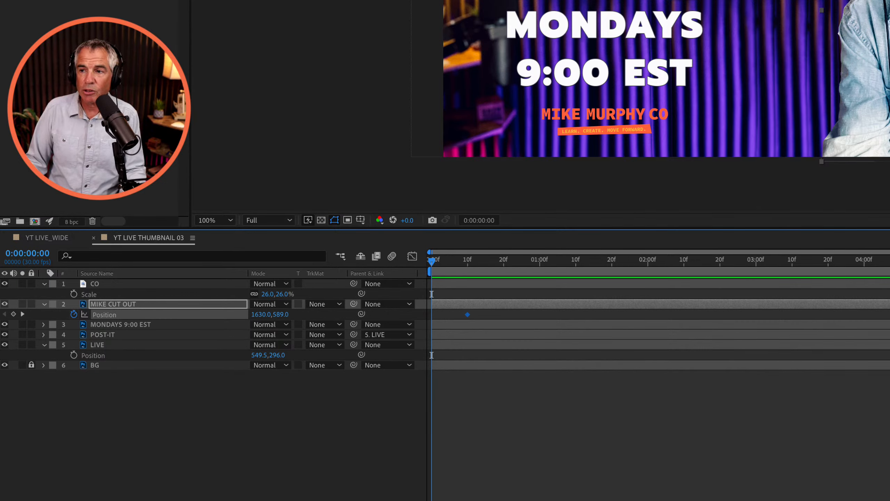
left_click_drag(872, 70, 874, 70)
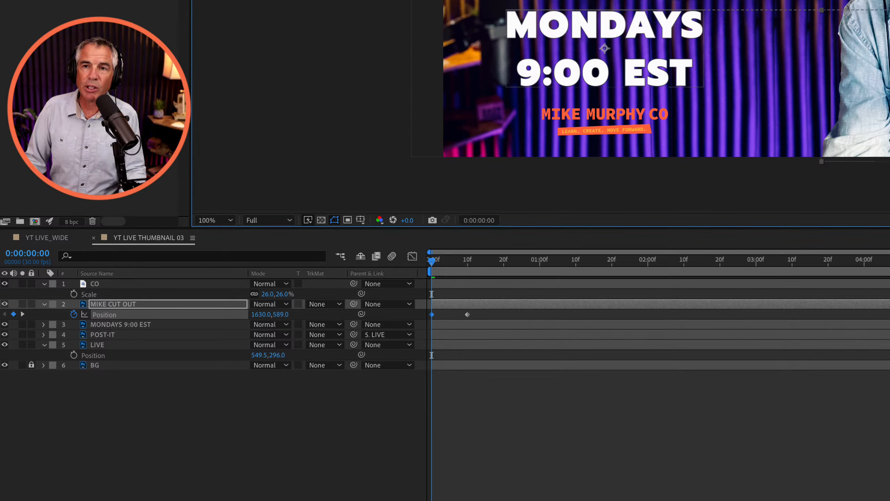
left_click_drag(874, 70, 889, 71)
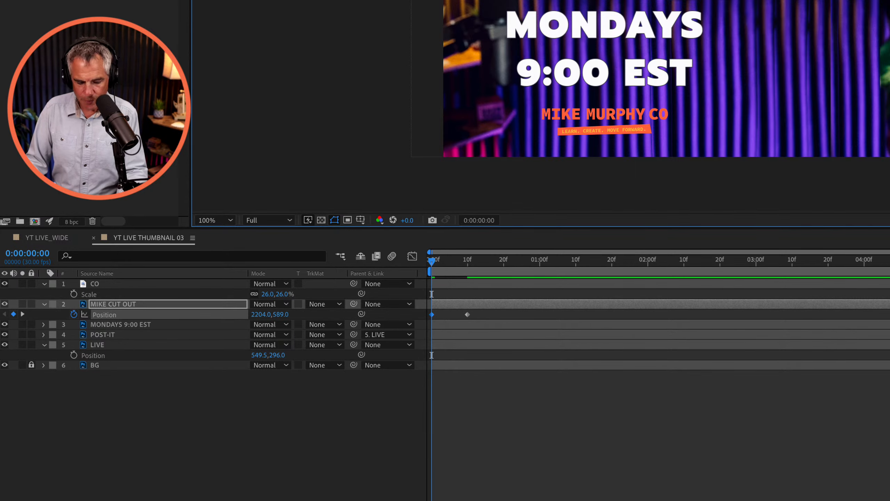
key("Delete")
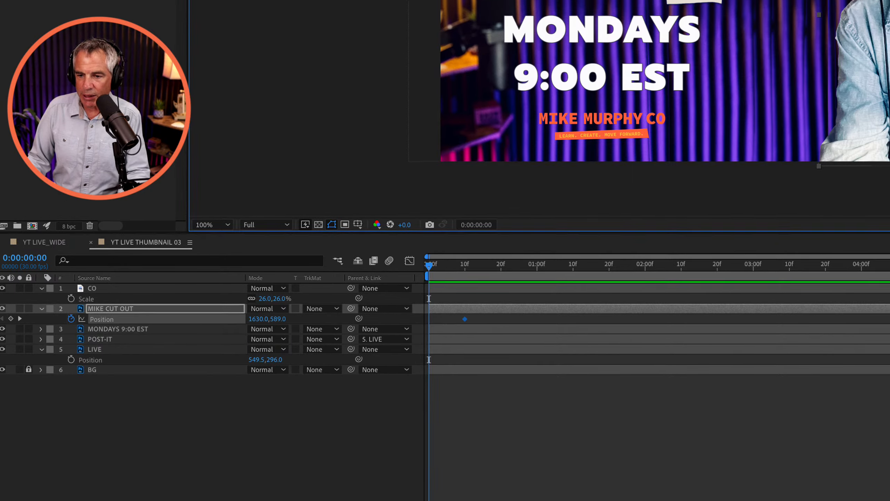
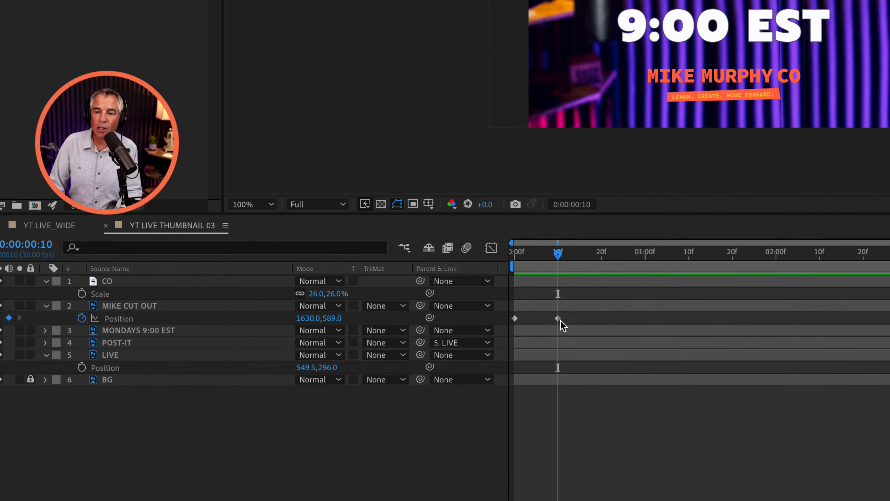
Step: Move the portrait's second Position keyframe to about 01:01 and preview the slower slide-in
mouse_move(562, 328)
left_click_drag(561, 322, 650, 319)
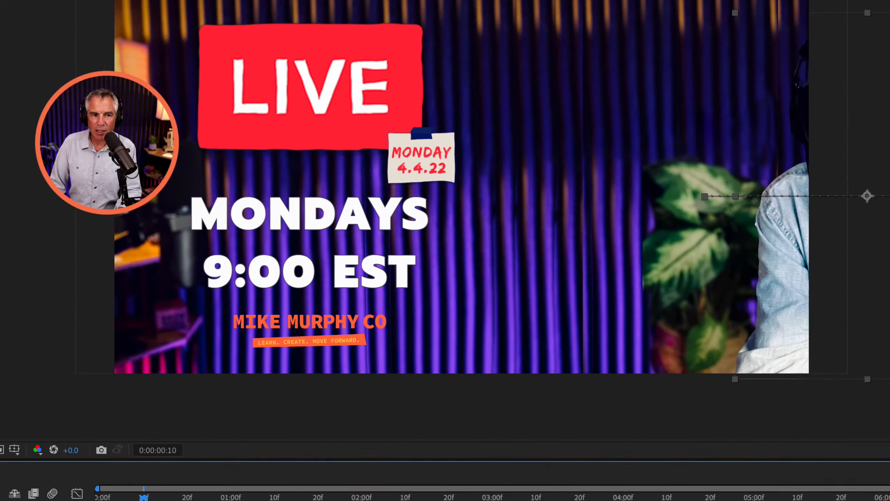
key("space")
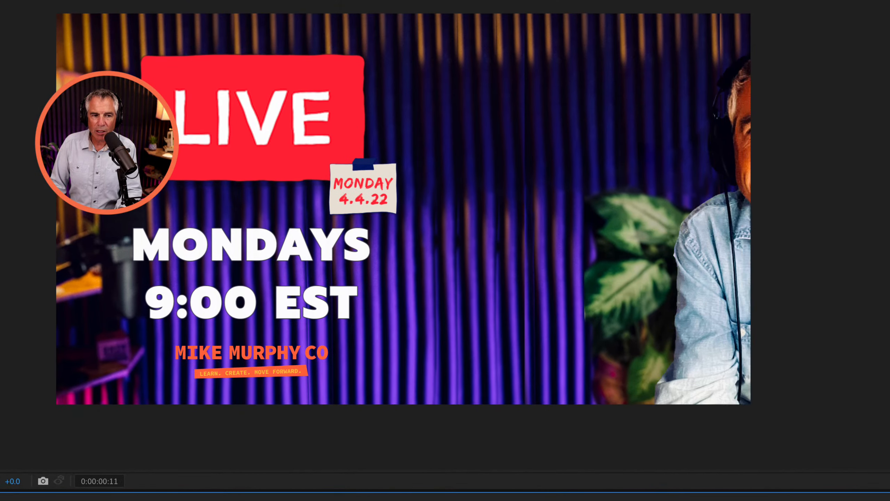
key("space")
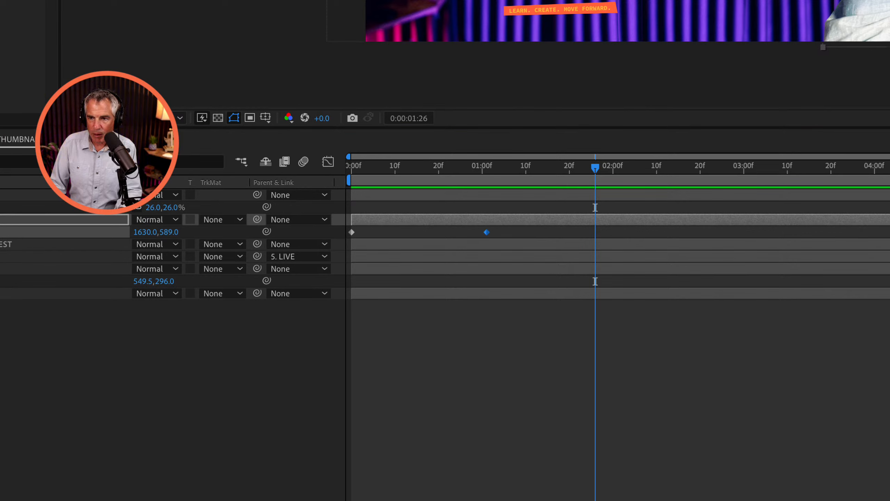
Step: Move the portrait's second Position keyframe earlier to about frame 4 and preview the faster slide-in from the start
left_click_drag(487, 232, 408, 239)
left_click_drag(491, 233, 368, 236)
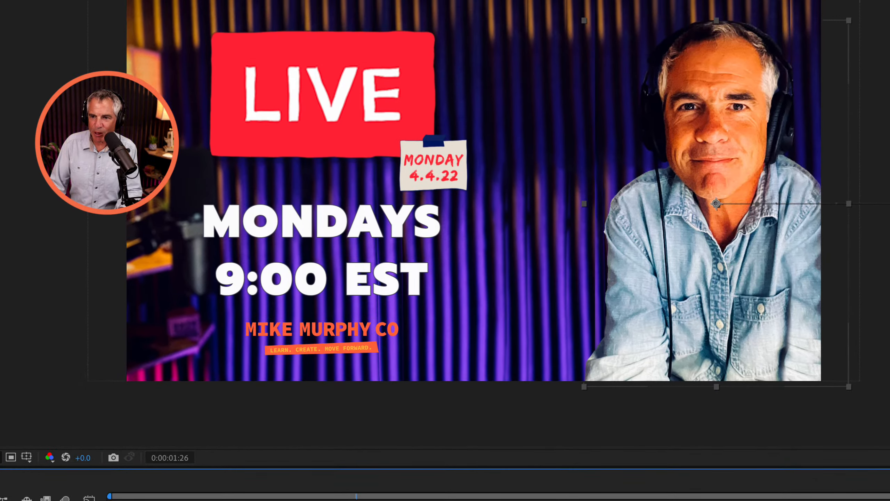
key("Home")
key("space")
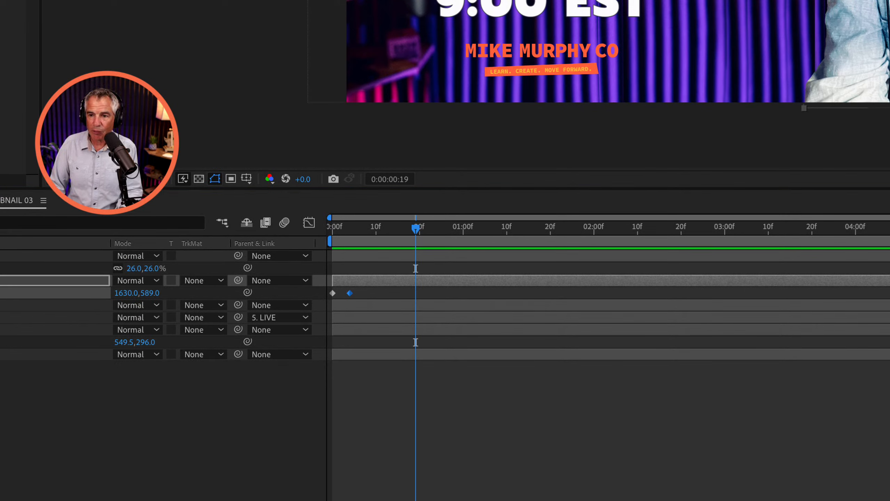
Step: Move the portrait's second Position keyframe to frame 15 and preview the slide-in from the first frame
left_click(364, 296)
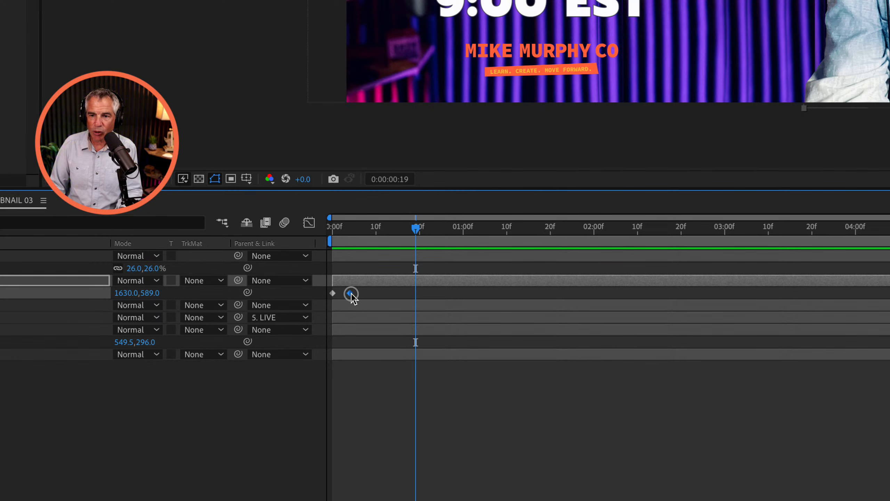
left_click_drag(350, 293, 399, 298)
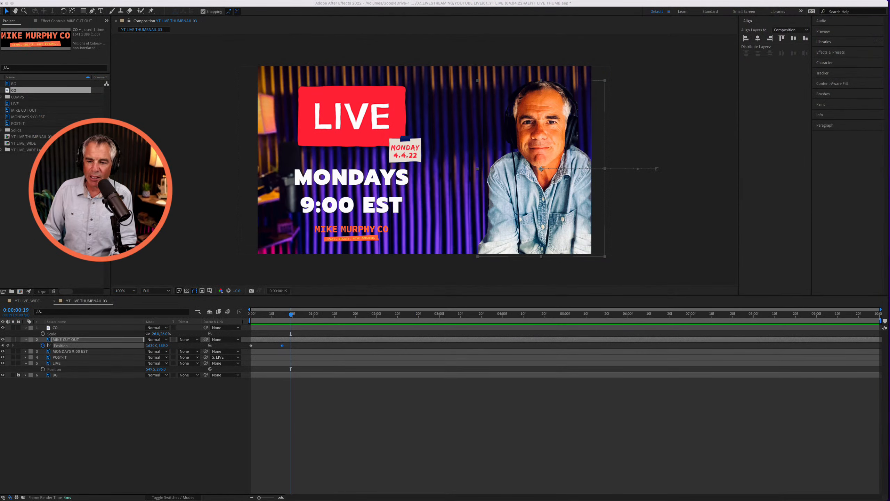
left_click(491, 298)
key("space")
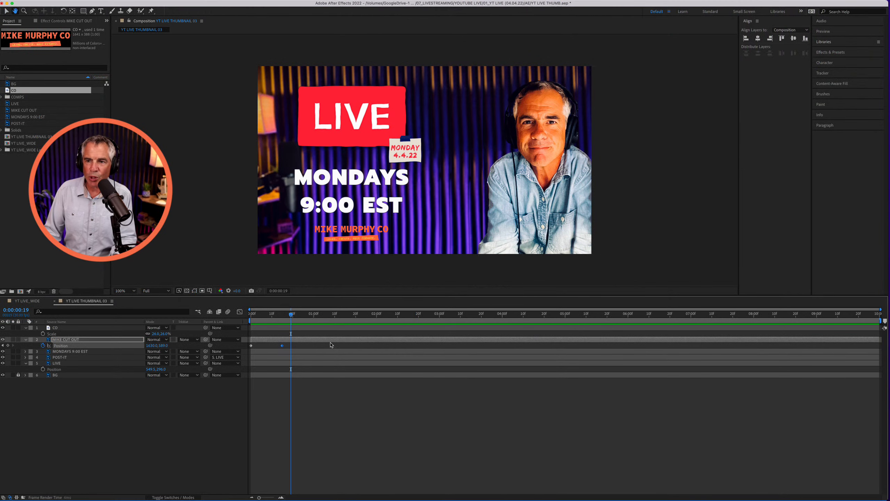
key("space")
key("Home")
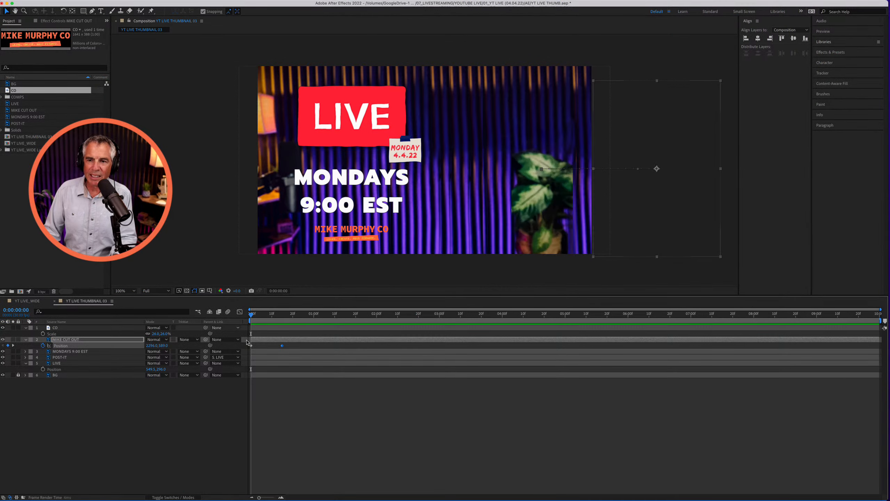
key("space")
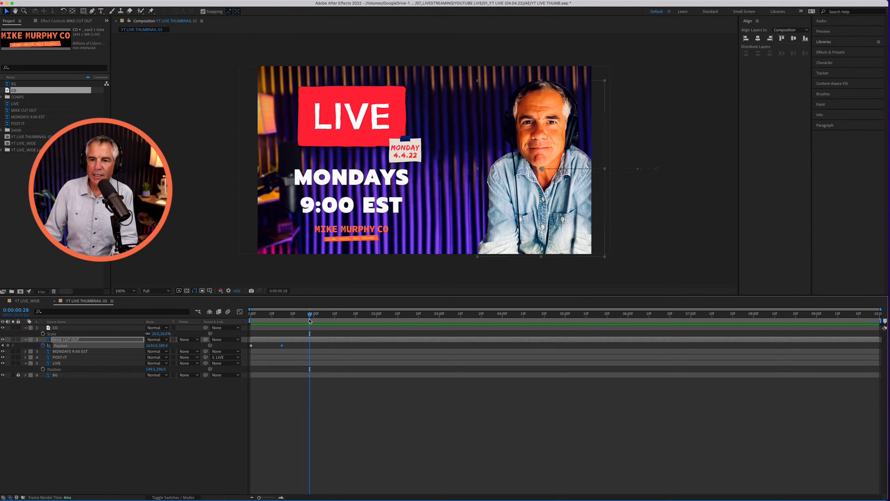
key("space")
key("space")
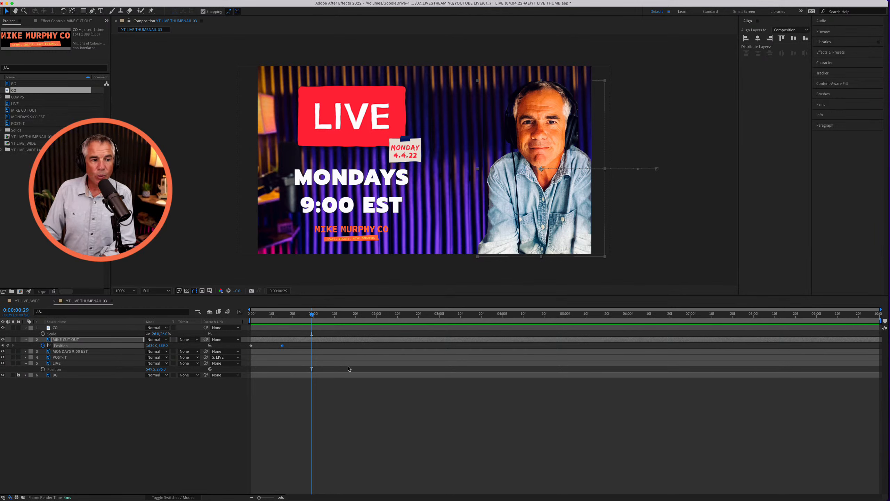
left_click_drag(310, 312, 251, 313)
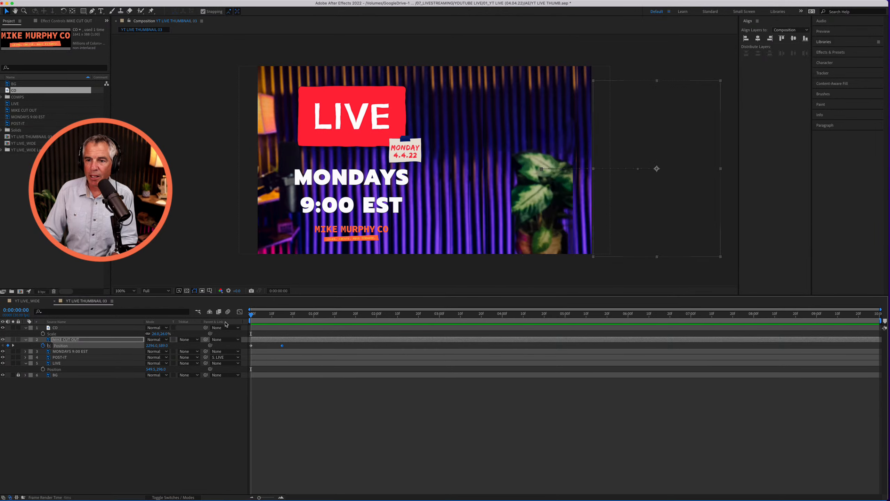
key("space")
key("space")
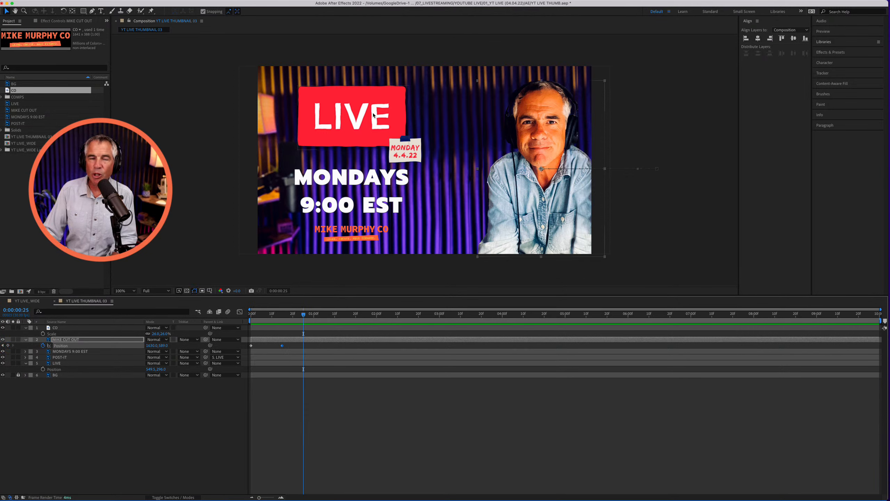
Step: Reveal the LIVE layer's Position and set its keyframe at frame 15, in line with the portrait's second keyframe
left_click_drag(304, 315, 284, 315)
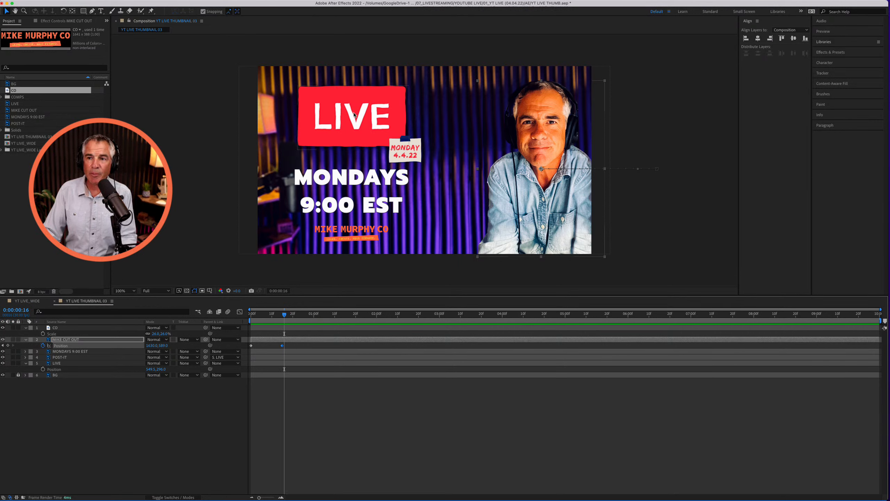
left_click(63, 364)
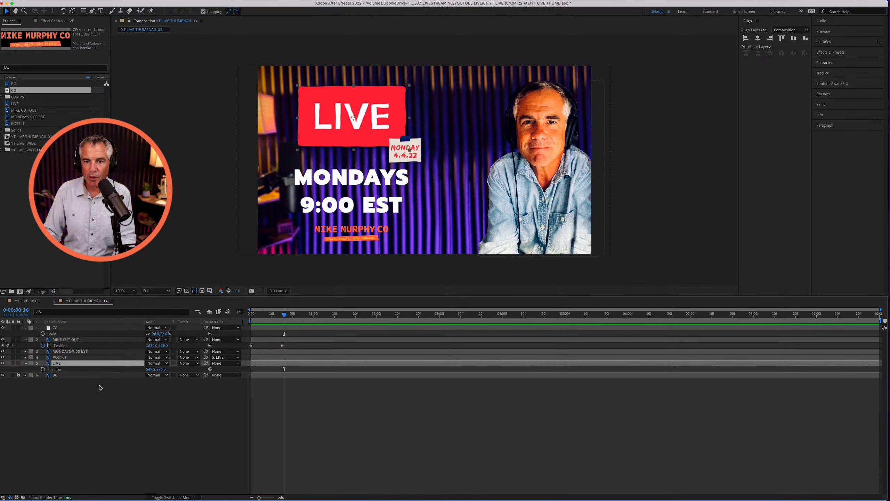
key("p")
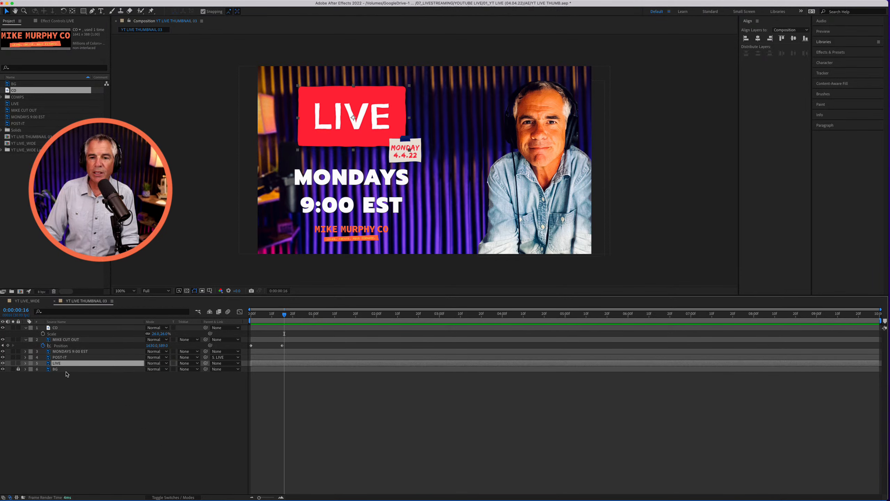
key("p")
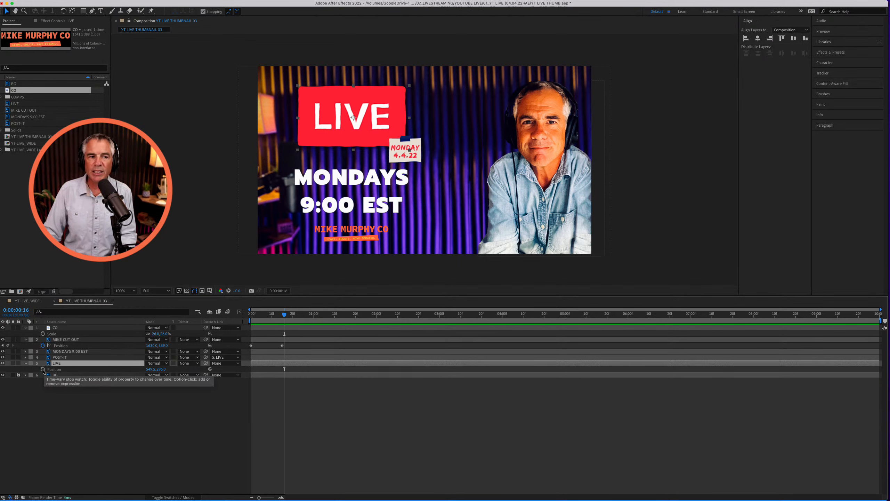
left_click(43, 370)
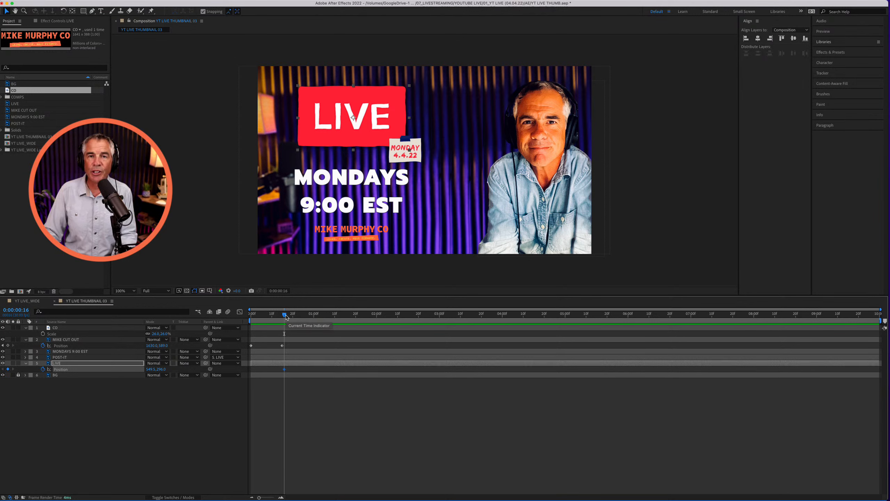
mouse_move(285, 315)
left_mouse_down()
mouse_move(299, 314)
mouse_move(283, 325)
left_mouse_up()
key("alt+shift+p")
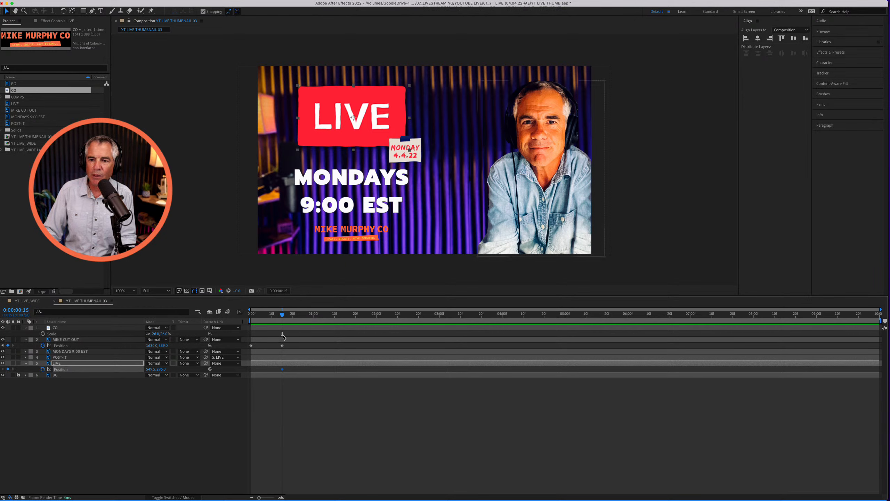
Step: Keyframe the LIVE layer at the first frame above the composition's top edge, at about 549.5, -226, and preview its drop-in
left_click(282, 369)
mouse_move(282, 369)
left_mouse_down()
mouse_move(327, 372)
mouse_move(282, 374)
left_mouse_up()
left_click_drag(282, 315, 249, 316)
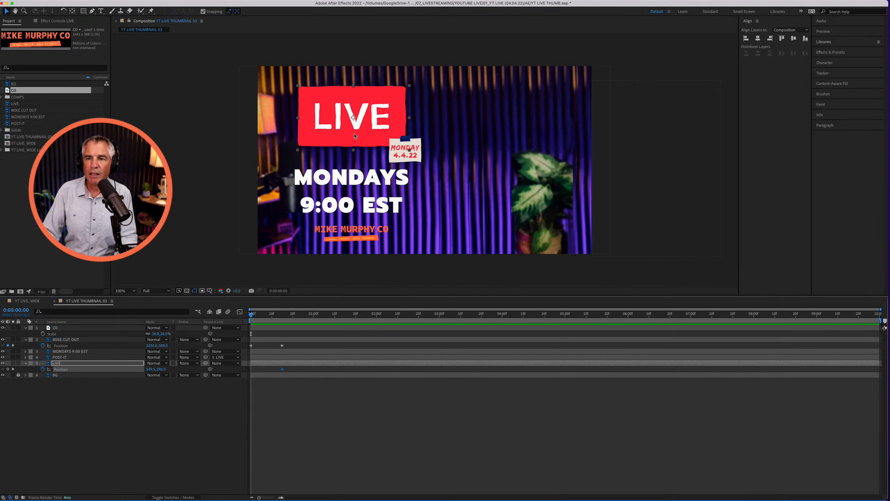
left_click_drag(356, 135, 371, 43)
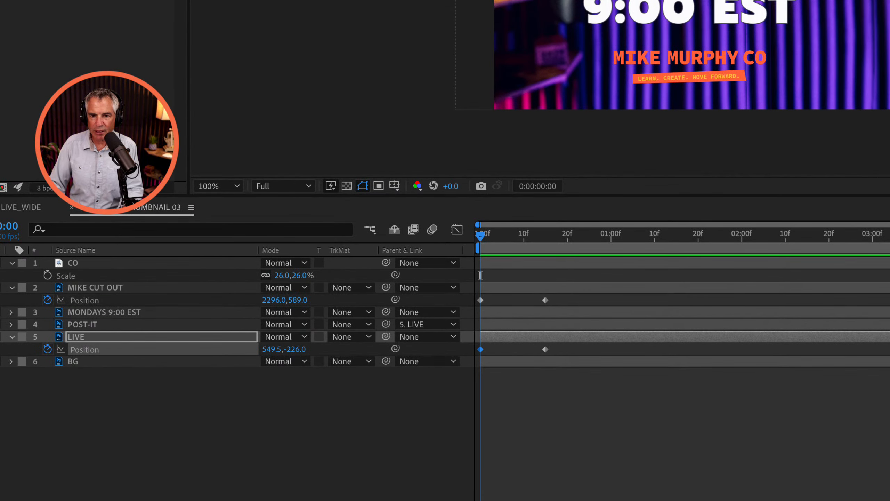
left_click(0, 349)
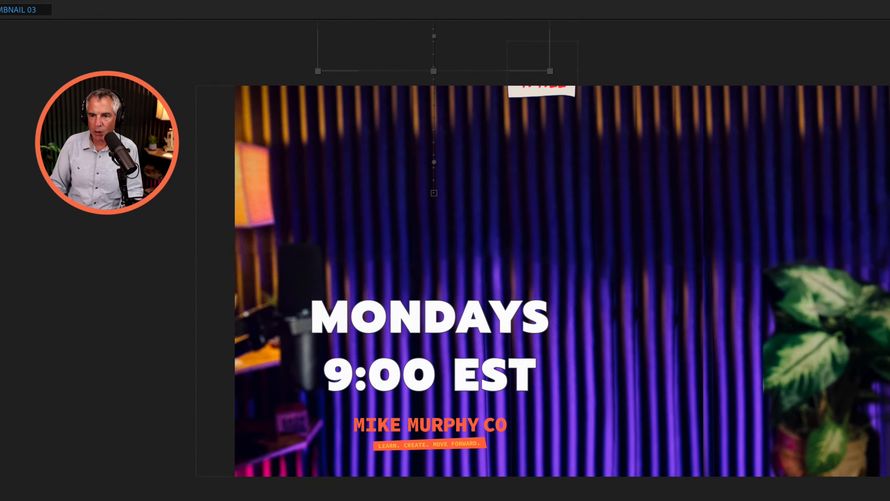
key("space")
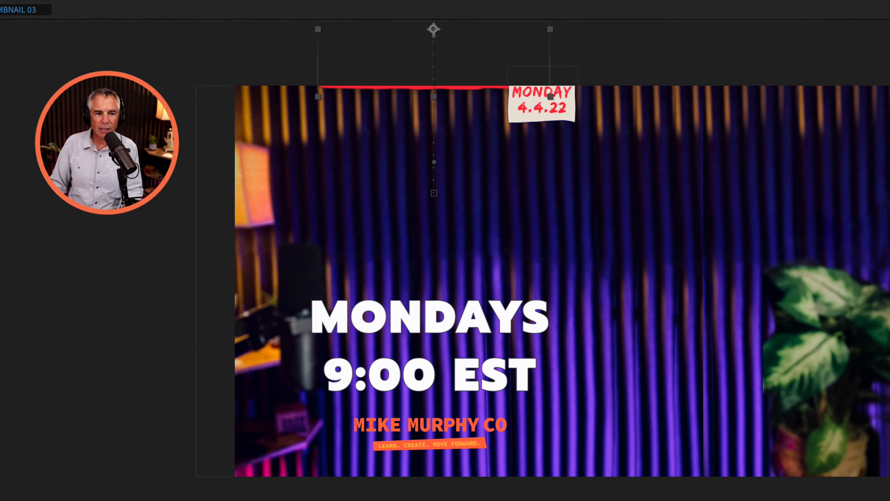
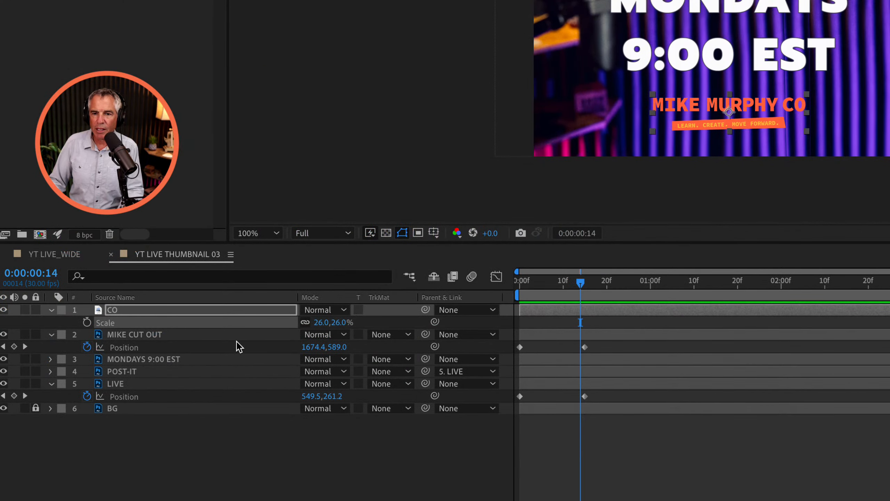
Step: Shift both LIVE Position keyframes to frames 14 and 29, keeping their spacing, and preview the delayed drop-in
double_click(127, 397)
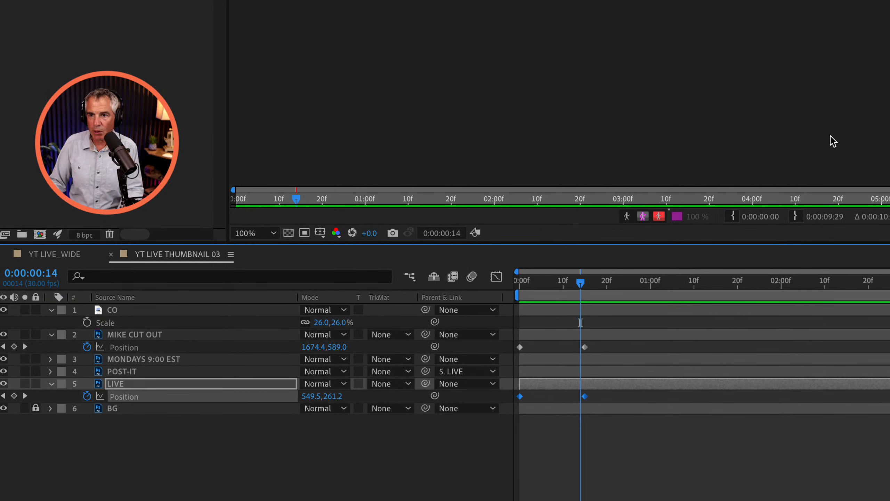
key("backslash")
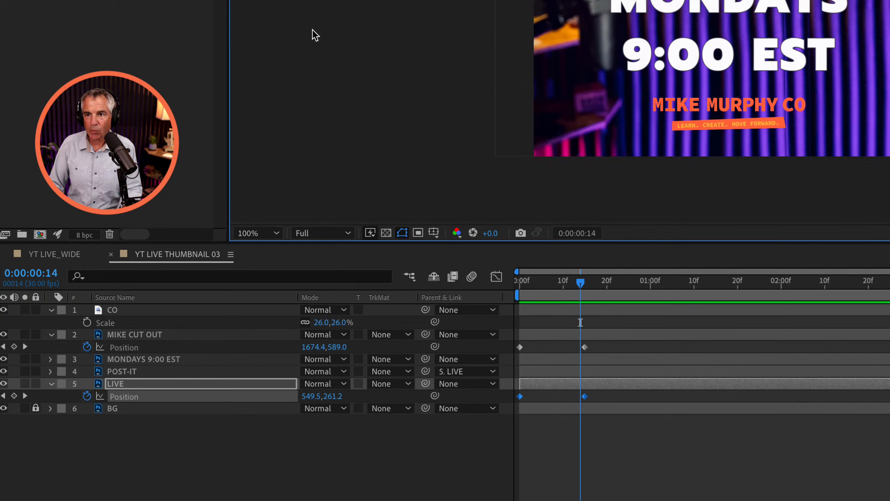
left_click_drag(584, 396, 646, 401)
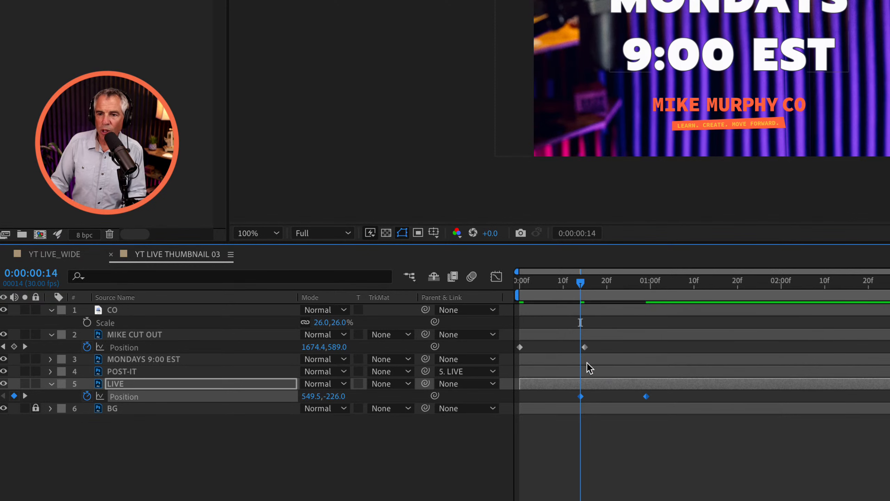
left_click_drag(582, 282, 461, 304)
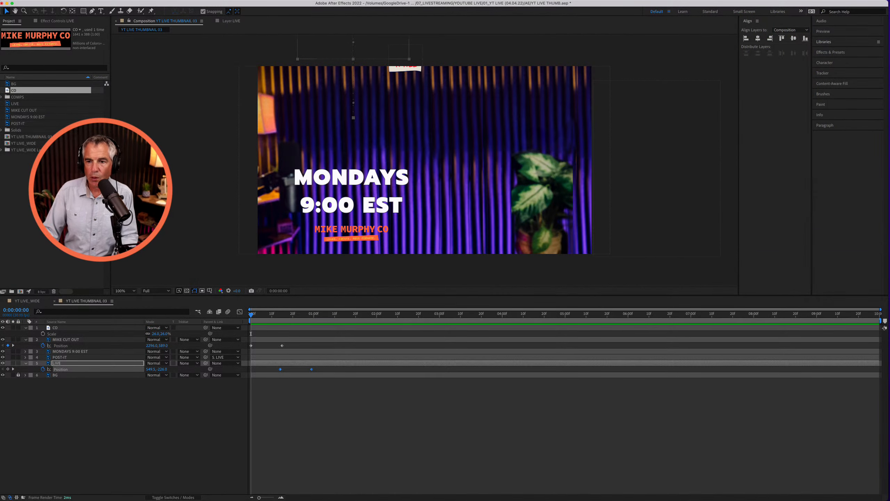
left_click_drag(250, 315, 286, 320)
key("space")
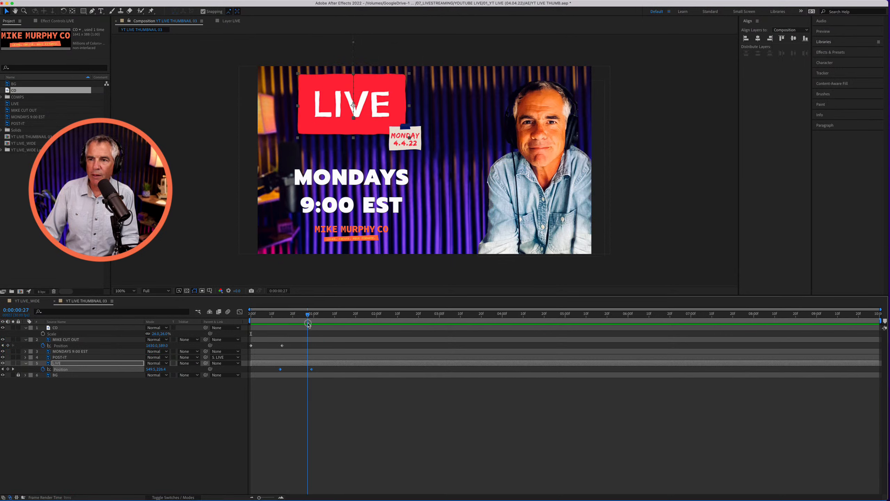
key("space")
key("Home")
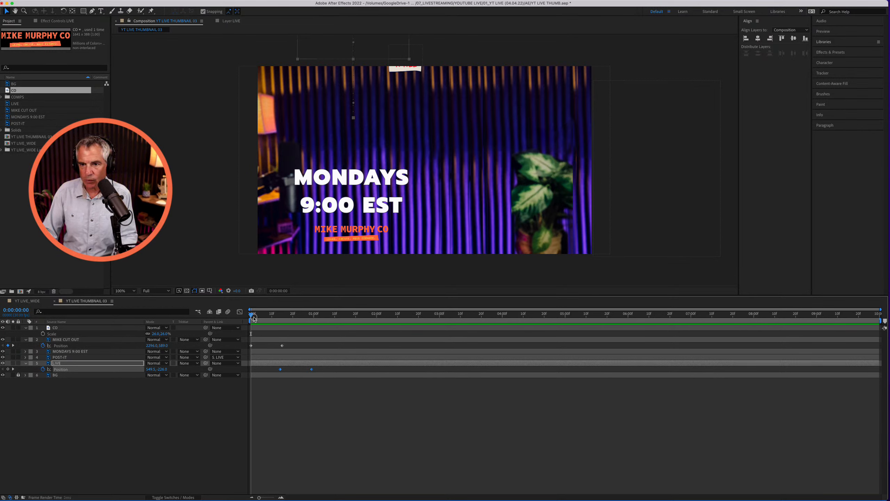
Step: At frame 14, raise the LIVE graphic to about 549.5, -274 so its note also starts off-frame, and check from the first frame
left_click_drag(254, 317, 280, 328)
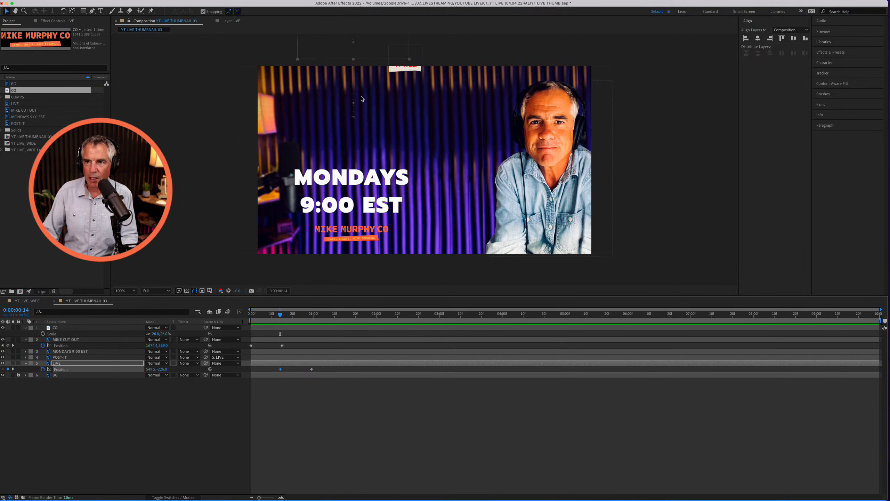
left_click_drag(366, 51, 369, 43)
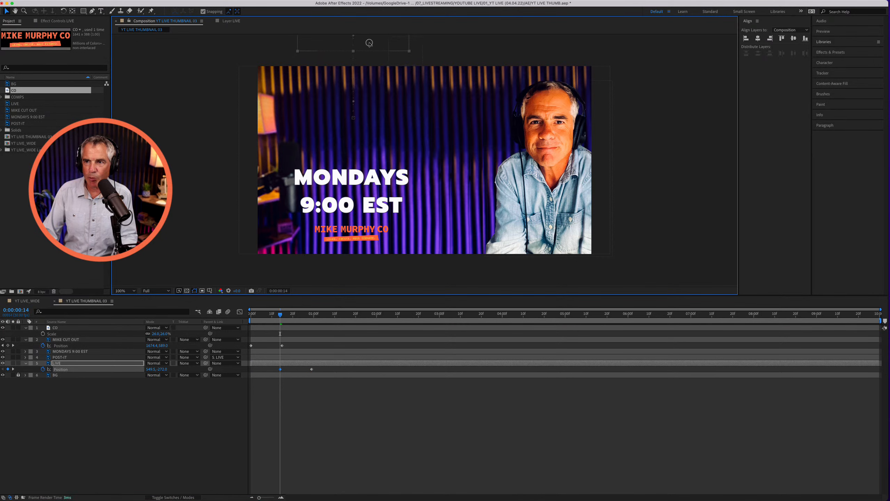
left_click_drag(279, 314, 240, 348)
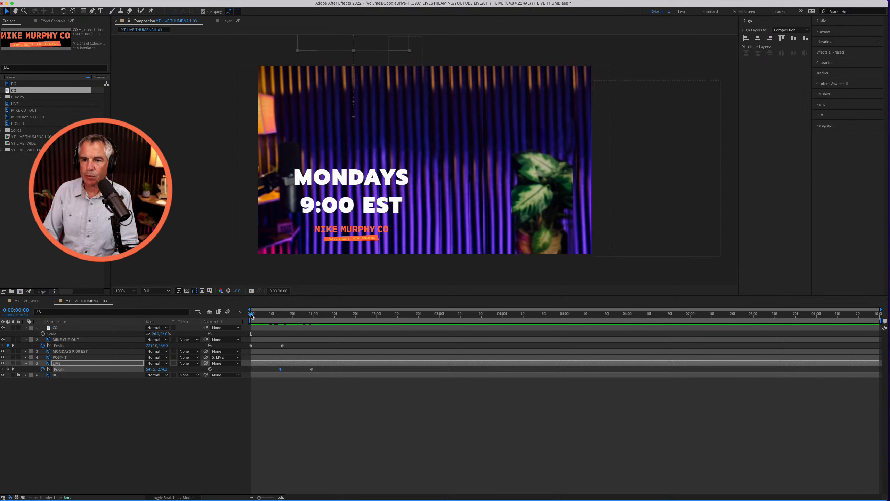
left_click_drag(251, 315, 231, 318)
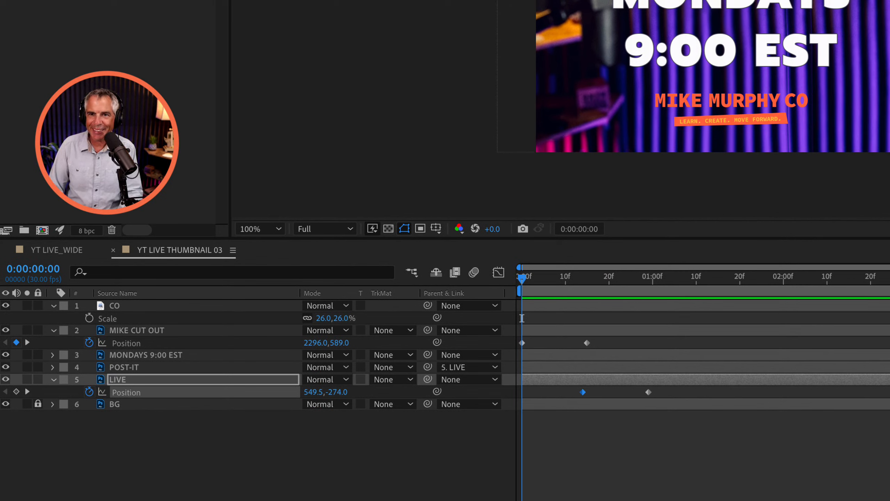
left_click(504, 86)
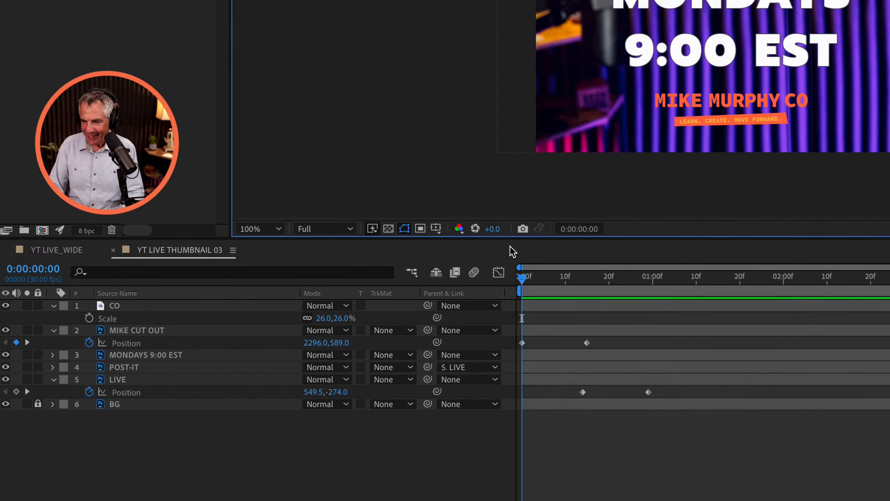
left_click(493, 354)
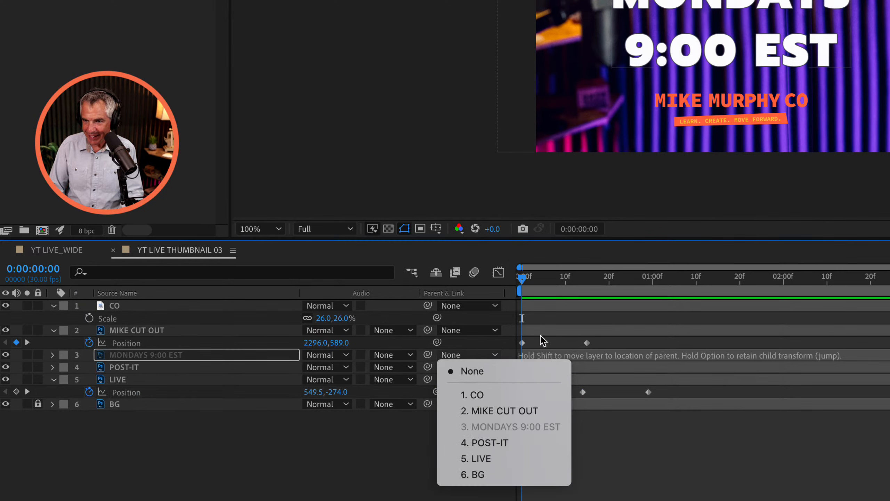
key("Escape")
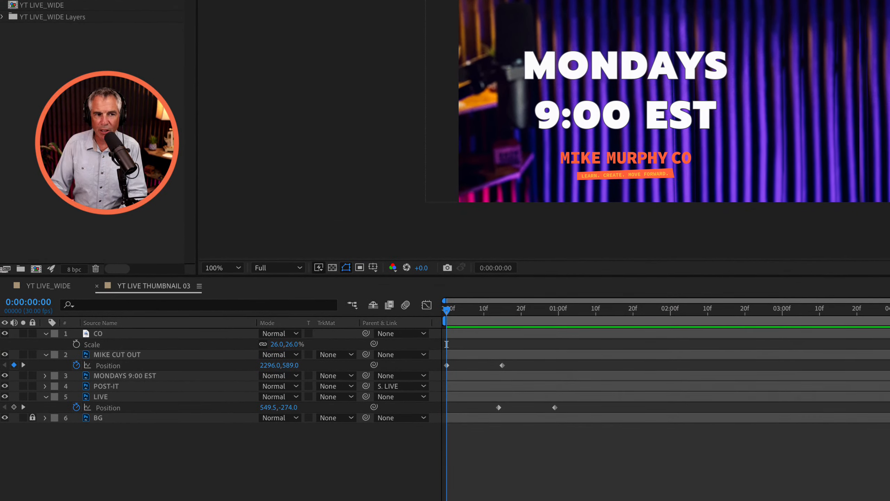
Step: Select the MONDAYS 9:00 EST text and switch its layer's visibility off and on to identify it
left_click(642, 102)
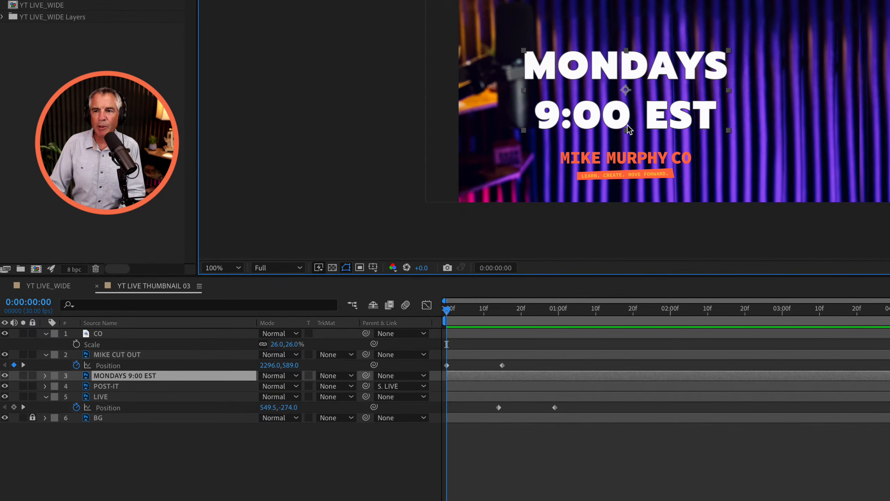
left_click_drag(658, 109, 651, 126)
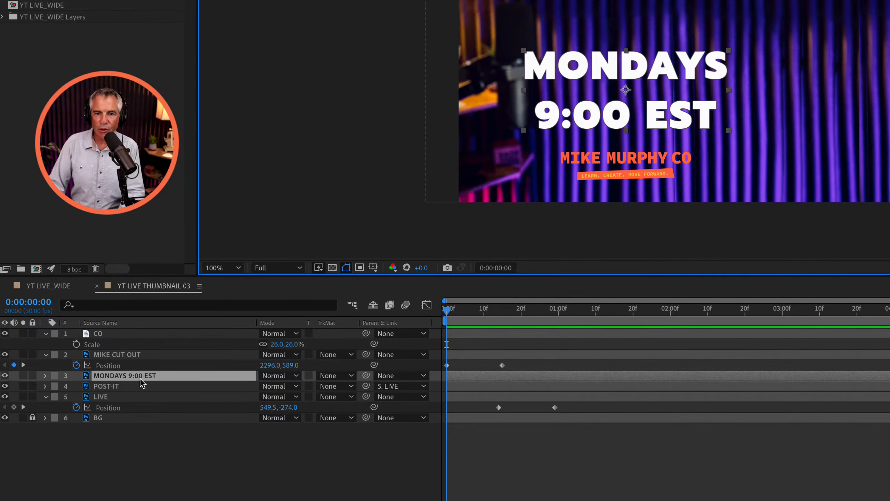
left_click(4, 375)
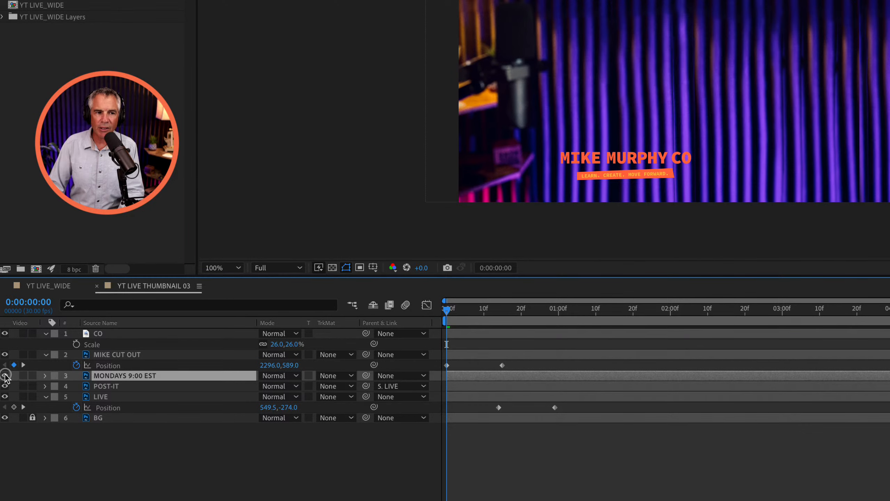
left_click(5, 375)
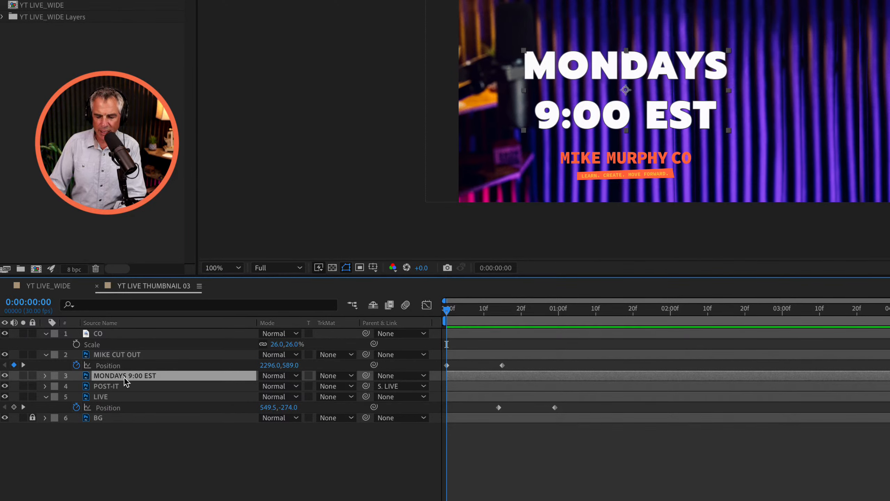
Step: Reveal the MONDAYS 9:00 EST layer's Position and set a keyframe for its resting place at 01:19
key("p")
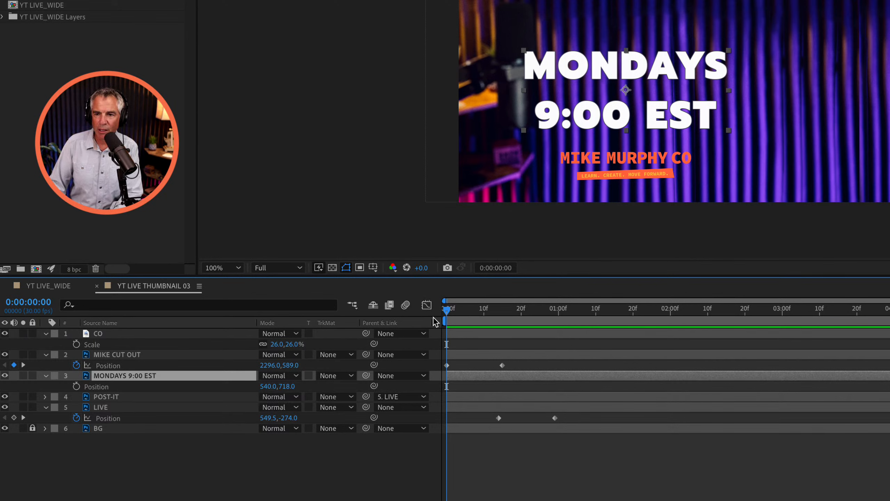
left_click_drag(446, 314, 631, 322)
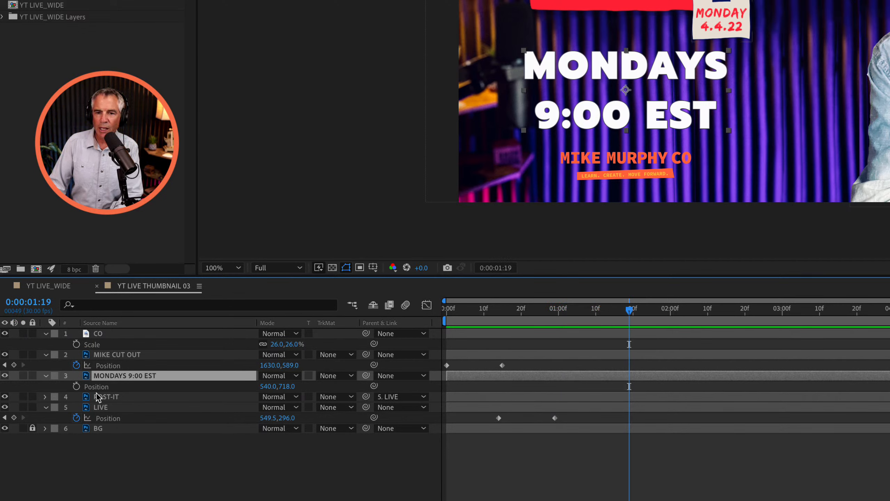
left_click(77, 387)
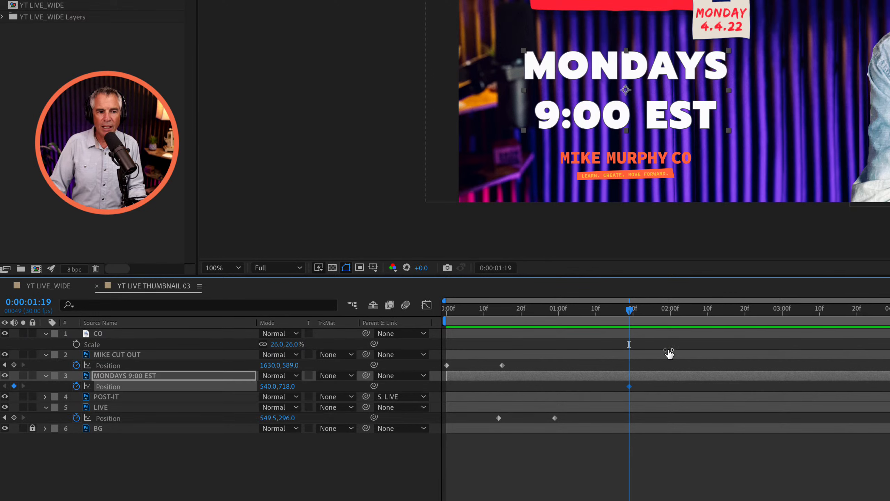
Step: Keyframe the MONDAYS 9:00 EST text at frame 29 beyond the composition's left edge, at about -382, 718, and preview its slide-in
left_click_drag(629, 320, 555, 329)
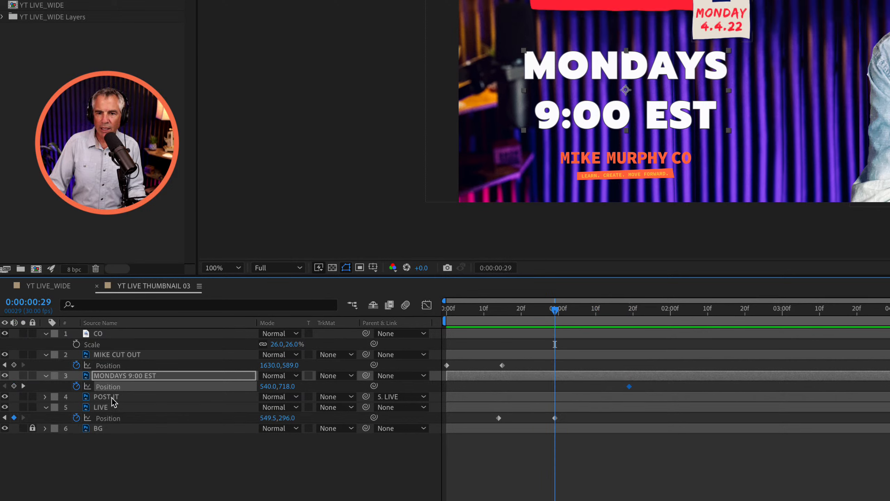
left_click(110, 378)
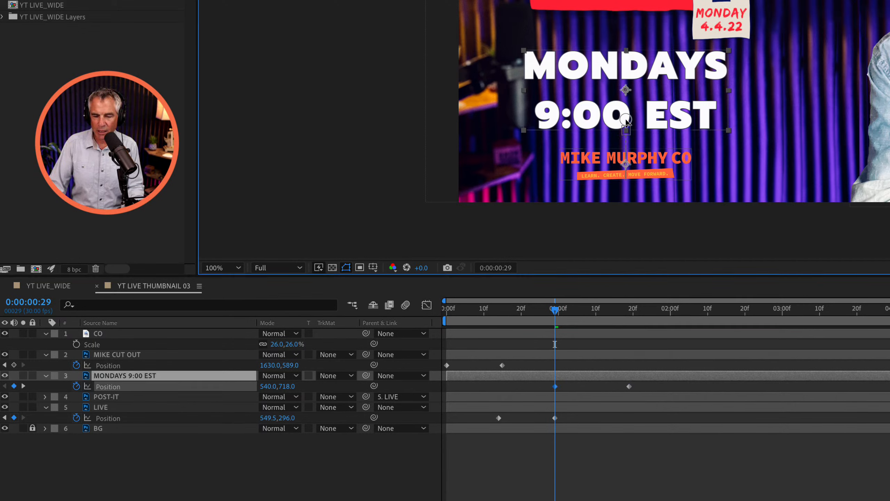
left_click_drag(623, 122, 341, 128)
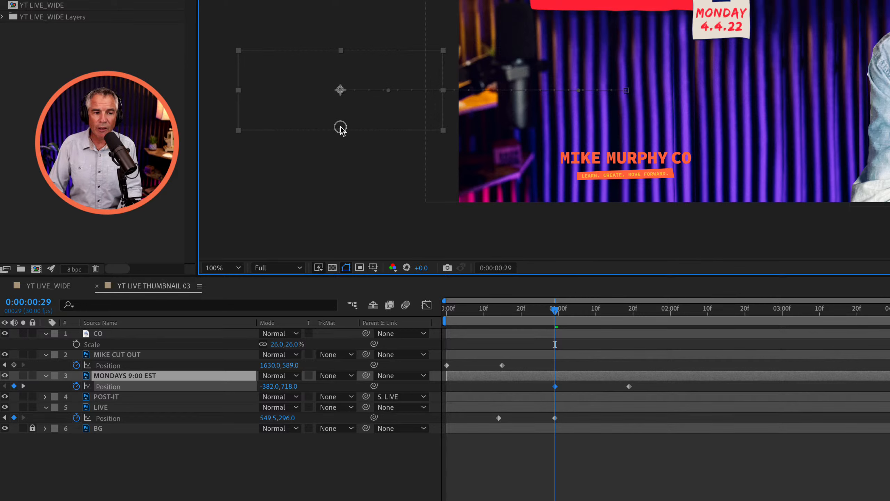
left_click_drag(341, 128, 340, 128)
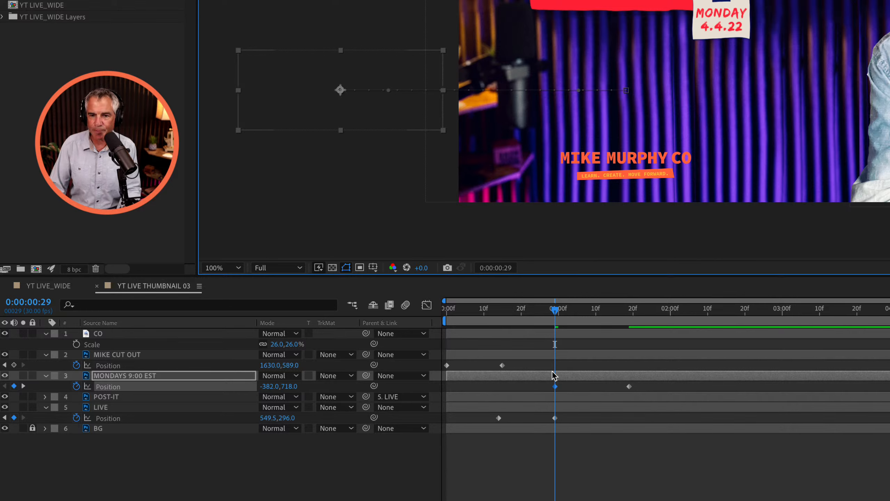
left_click_drag(551, 313, 647, 345)
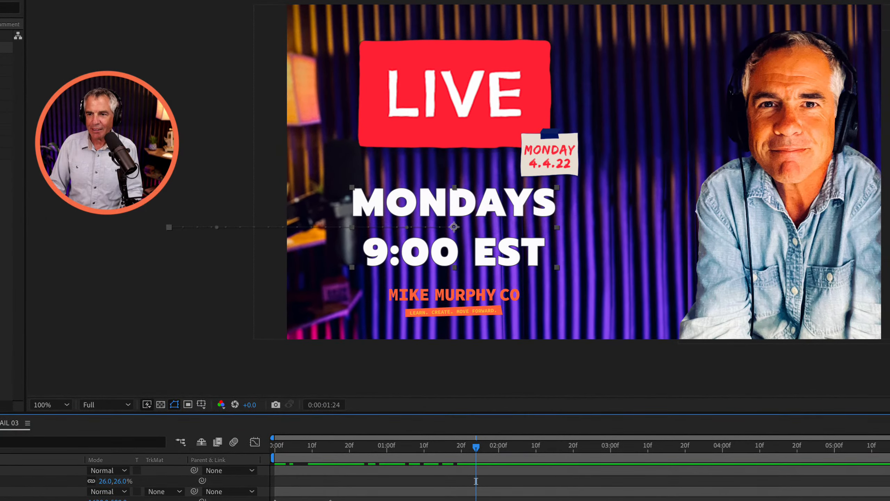
left_click_drag(470, 444, 480, 481)
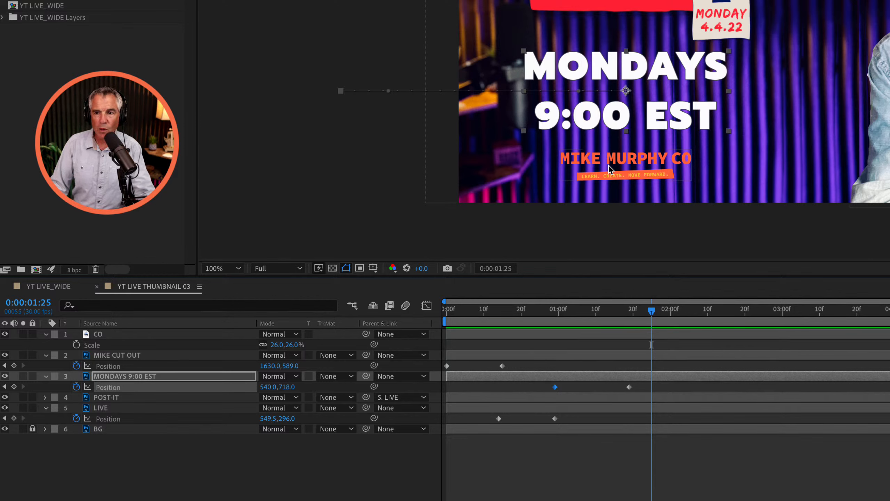
Step: Reveal the CO logo layer's Position, keyframe its resting place at 02:20, and move the current time to 01:19
left_click(637, 168)
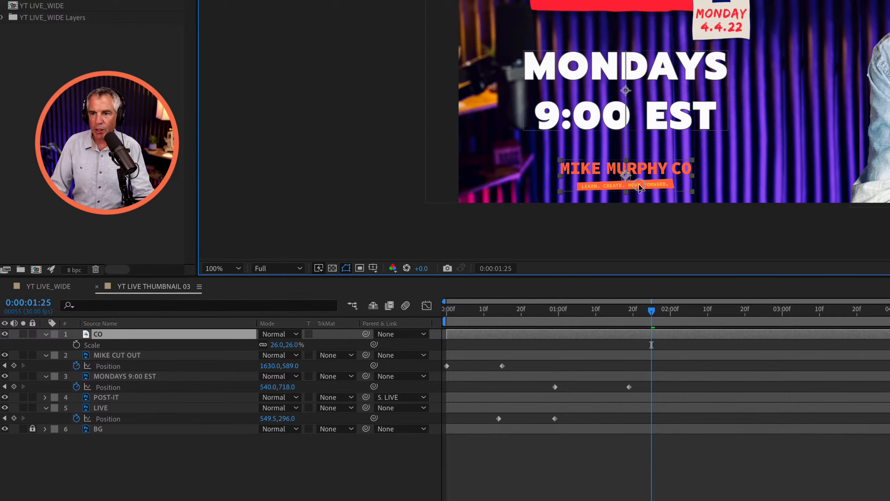
left_click_drag(637, 168, 648, 185)
left_click(175, 335)
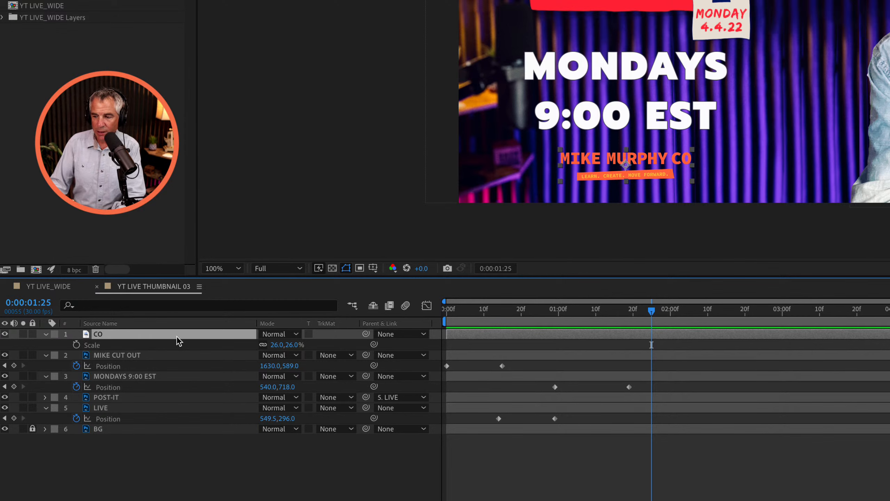
key("p")
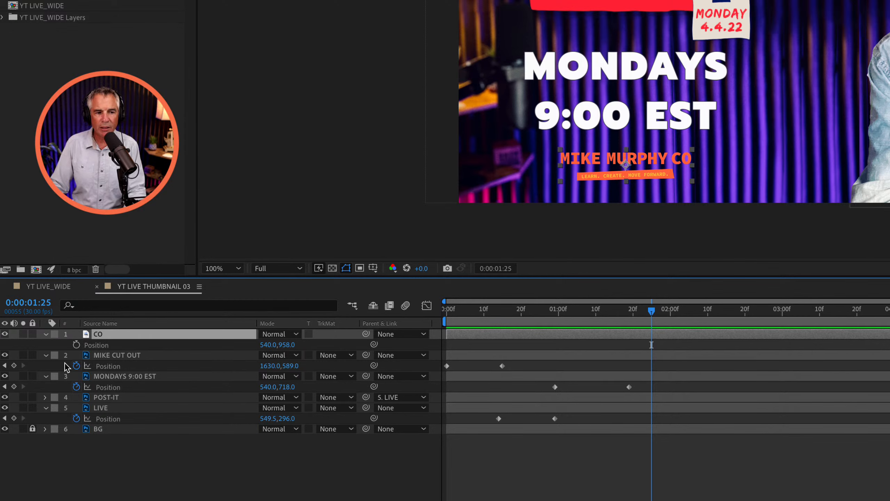
left_click_drag(651, 310, 744, 335)
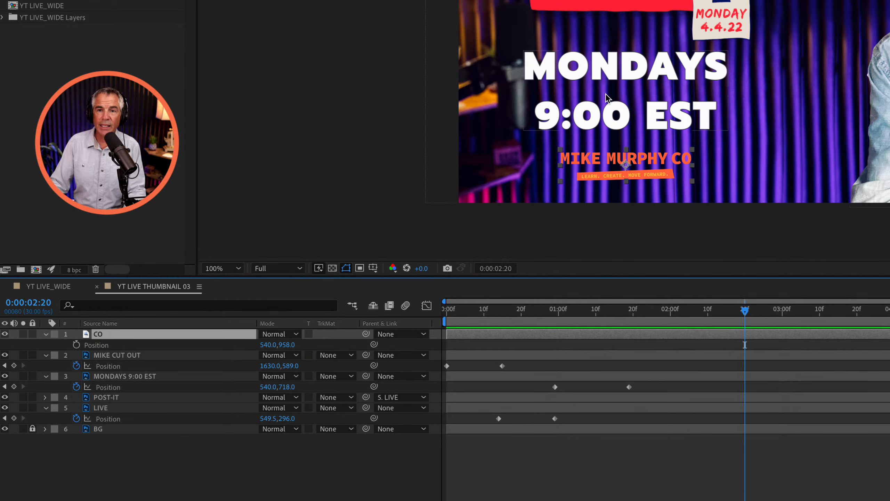
left_click(76, 344)
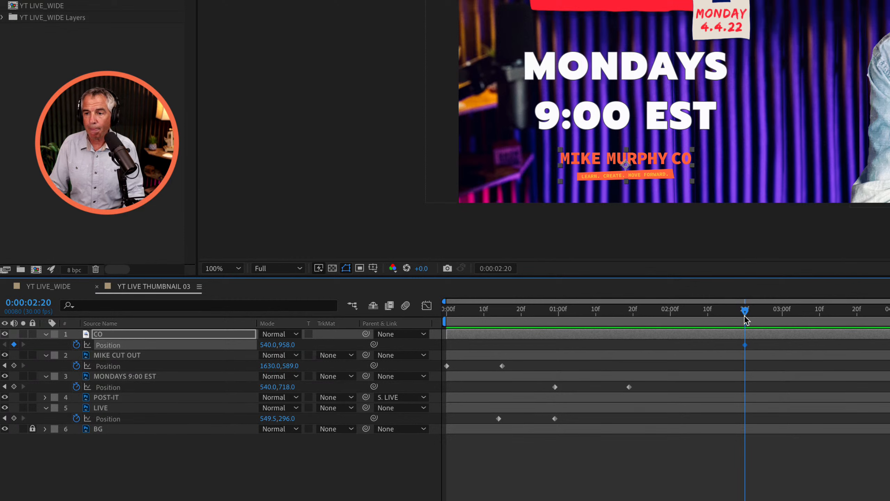
left_click_drag(745, 313, 629, 326)
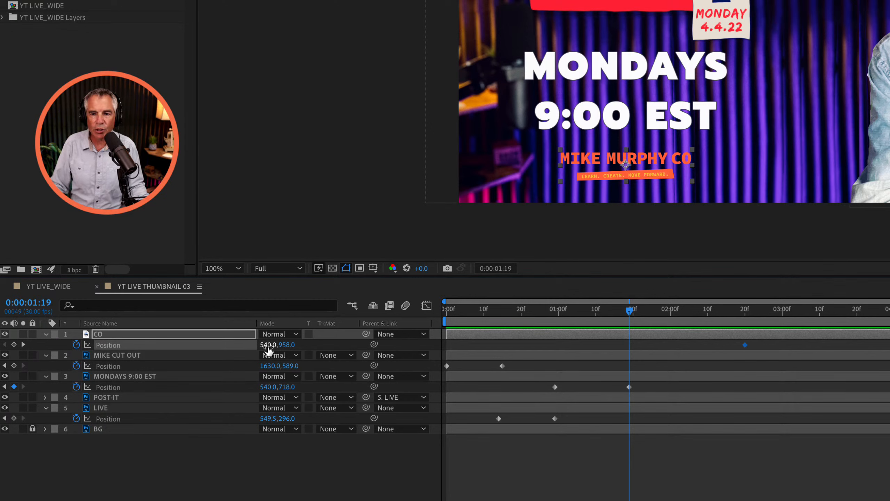
left_click_drag(268, 346, 188, 342)
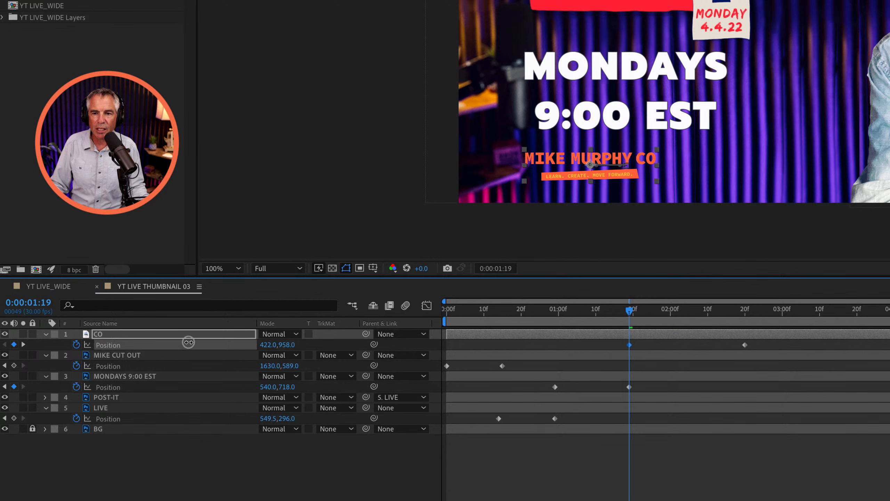
key("ctrl+z")
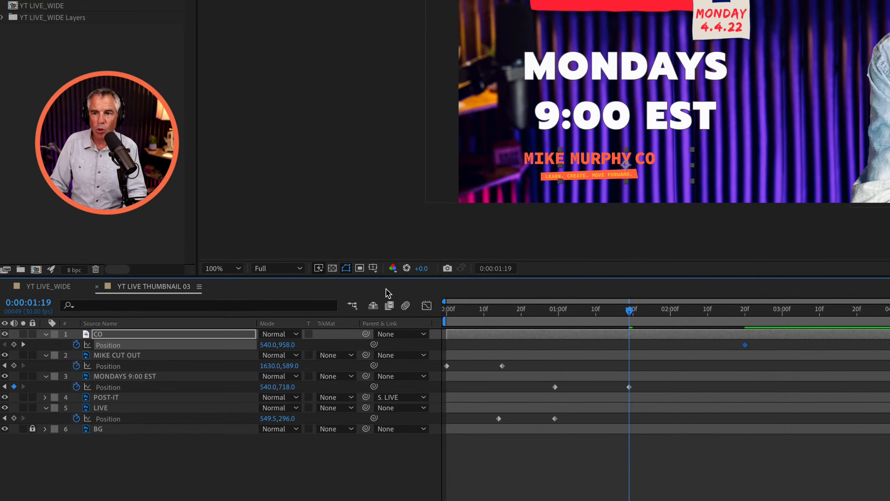
left_click_drag(641, 168, 578, 171)
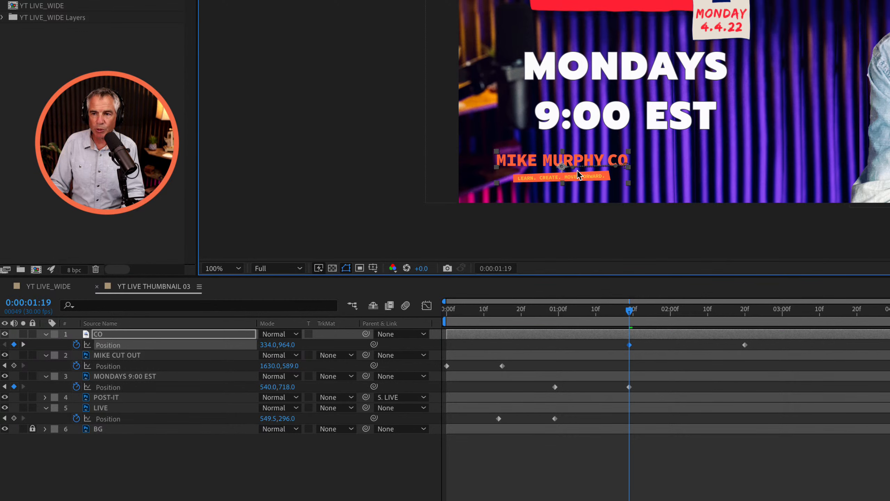
key("ctrl+z")
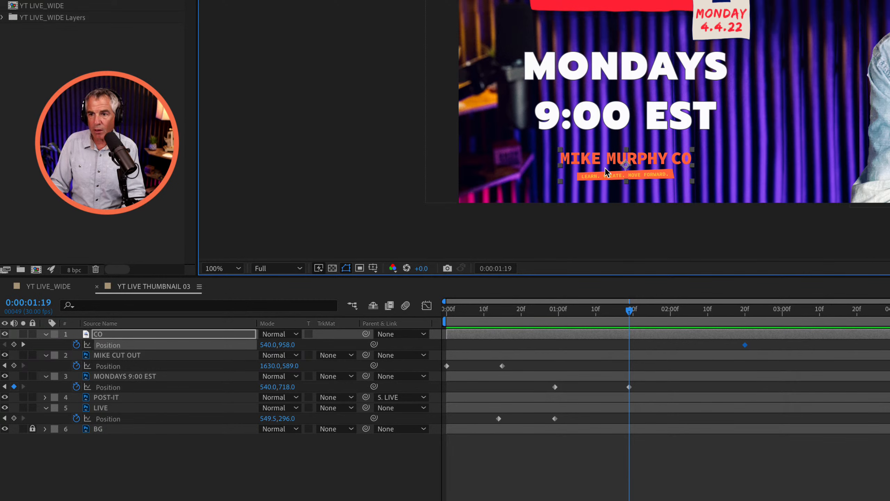
Step: Keyframe the CO logo at 01:19 straight below the composition's lower edge, at about 540, 1156, and preview the animation from the first frame
left_click_drag(606, 170, 608, 225)
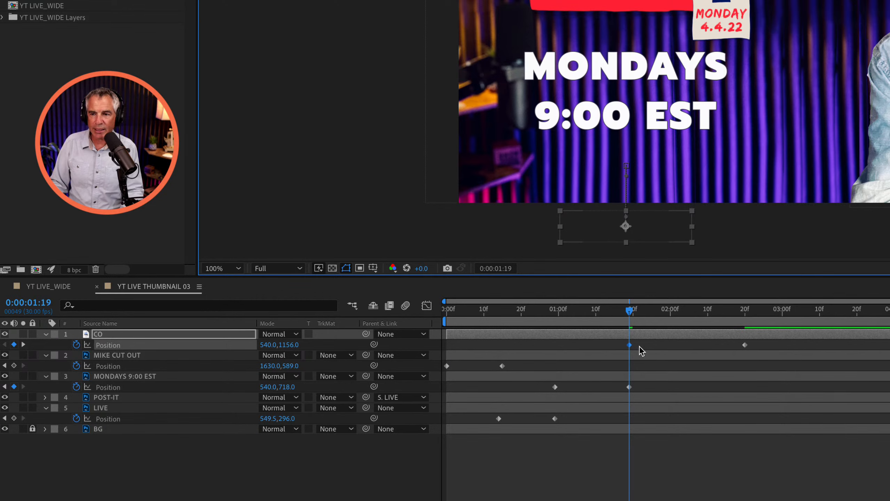
left_click(629, 311)
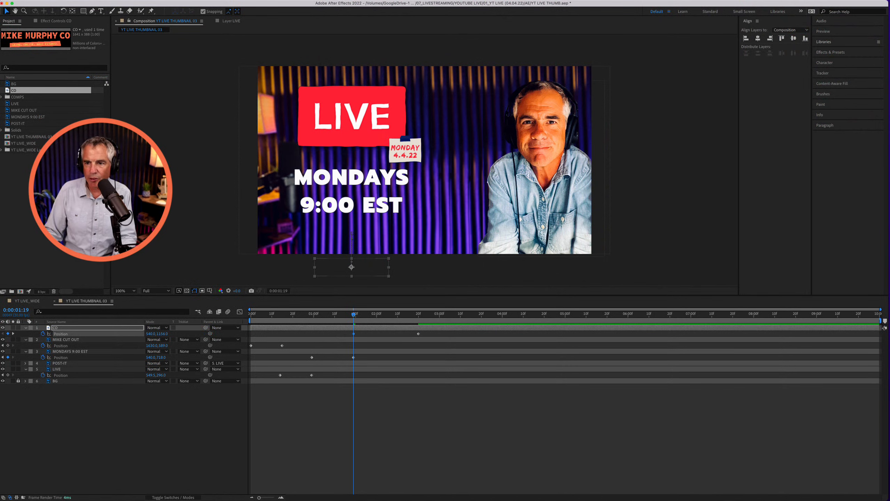
key("space")
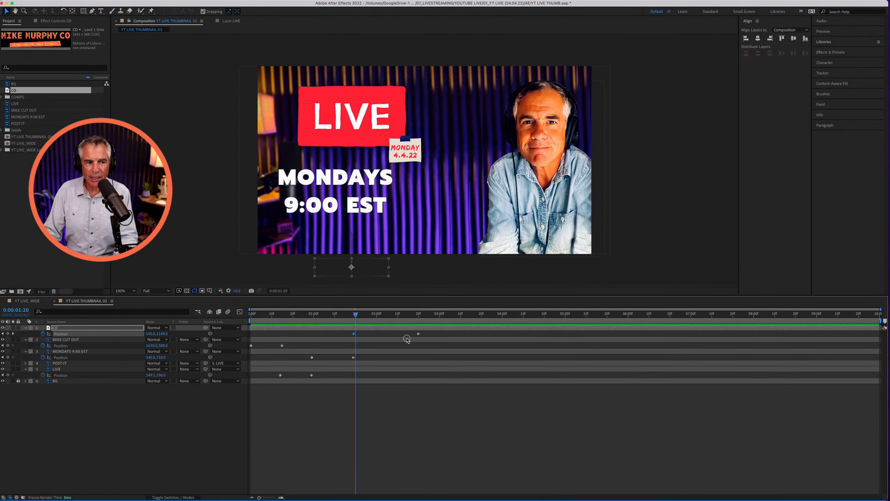
key("space")
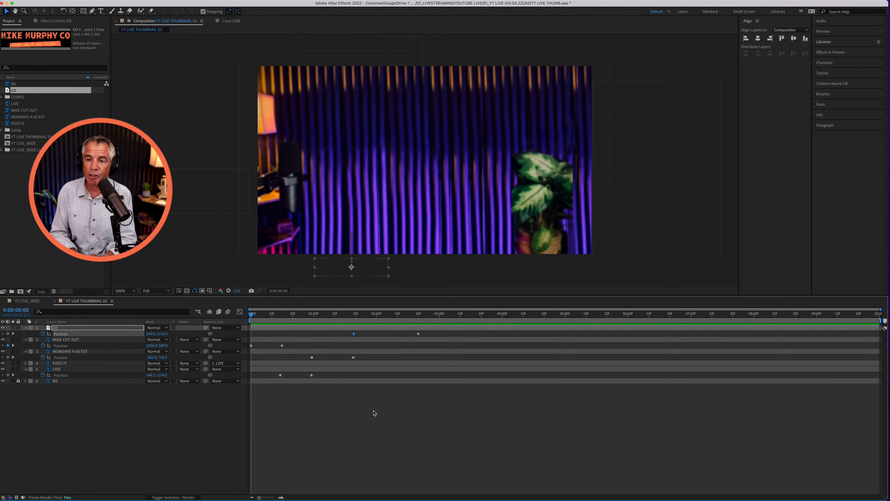
key("space")
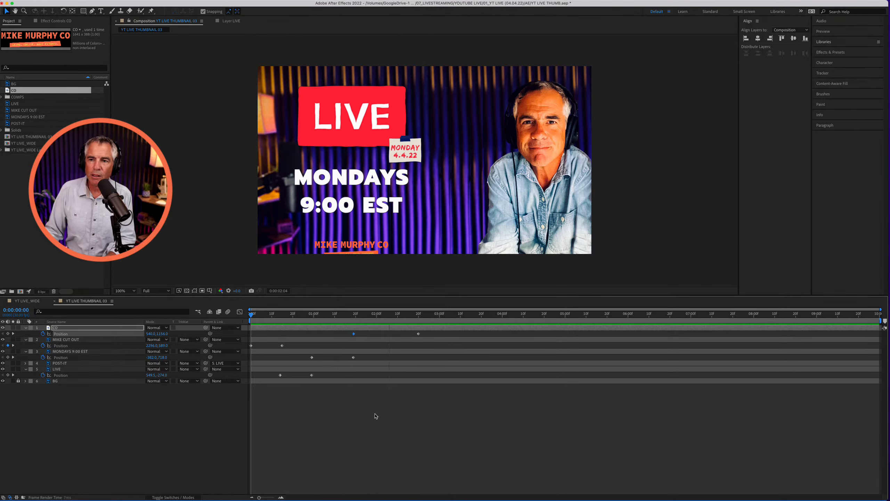
key("space")
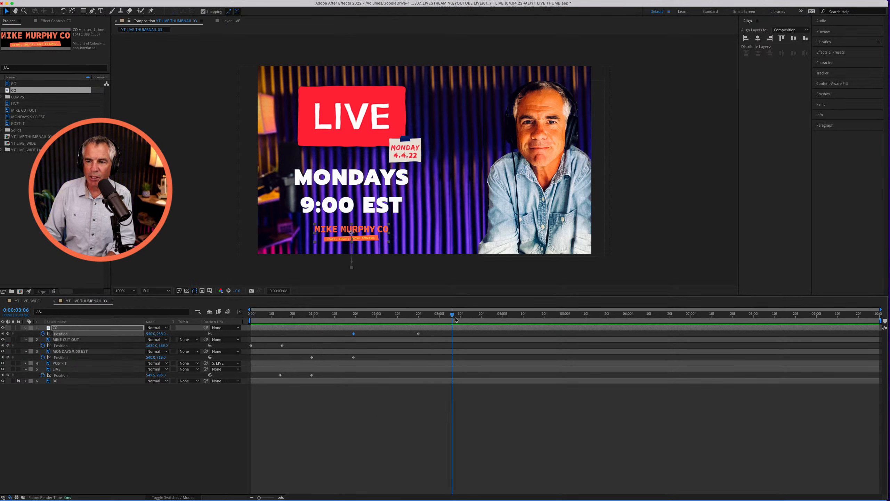
left_click_drag(452, 315, 167, 322)
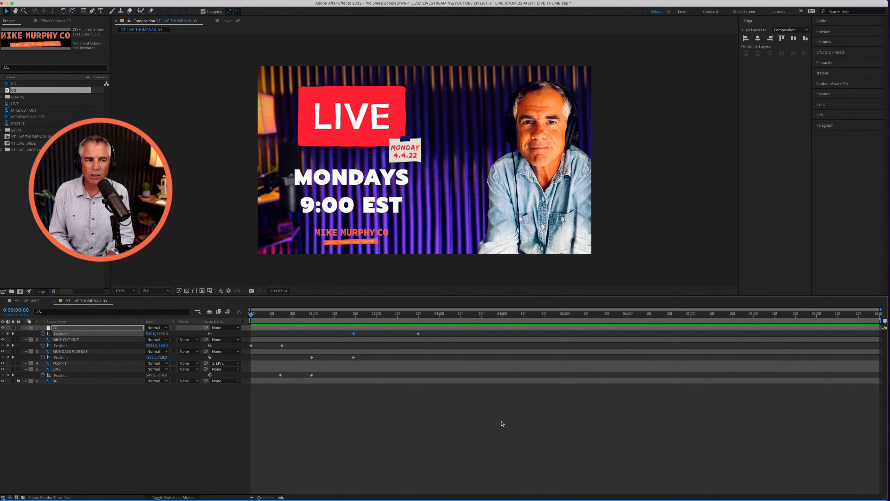
key("space")
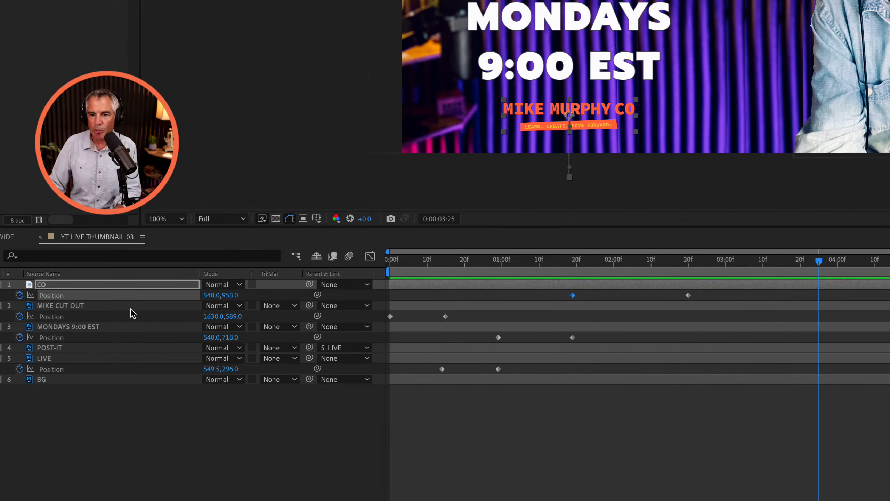
Step: Shorten the CO logo's rise by moving its last Position keyframe to about 02:12, then to about 02:04, previewing each timing
left_click(134, 295)
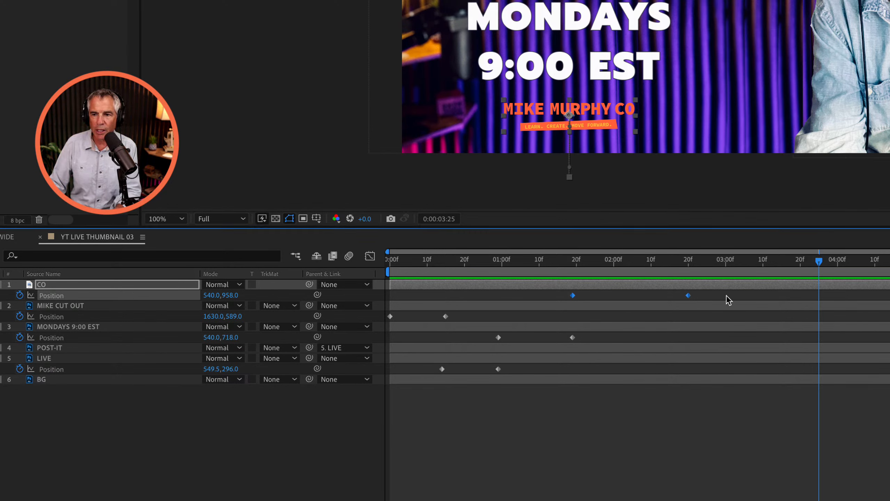
left_click_drag(688, 297, 658, 298)
left_click(737, 368)
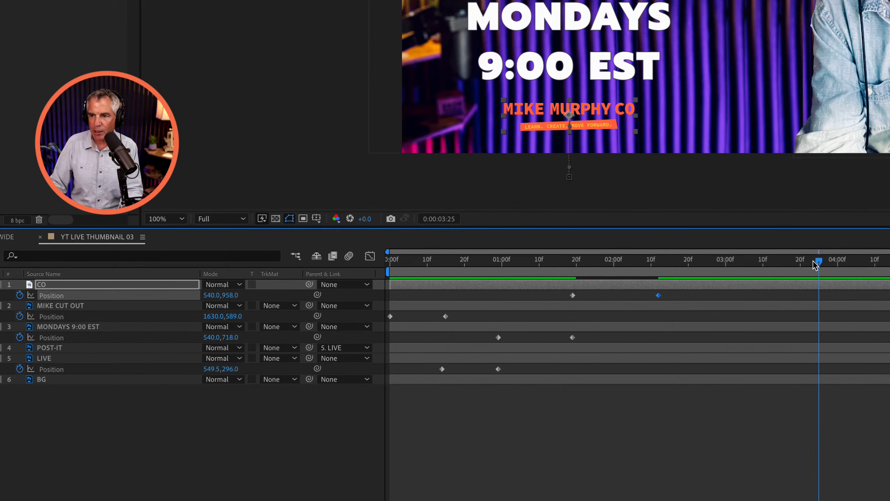
left_click_drag(818, 262, 368, 234)
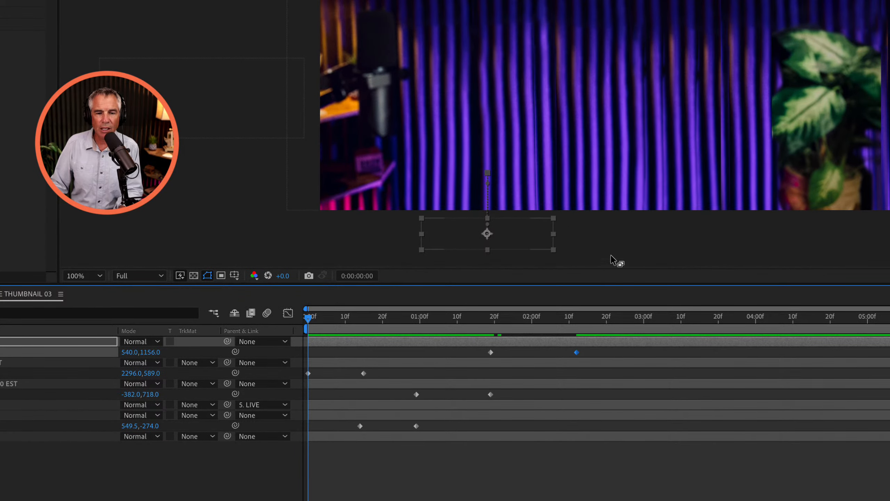
key("space")
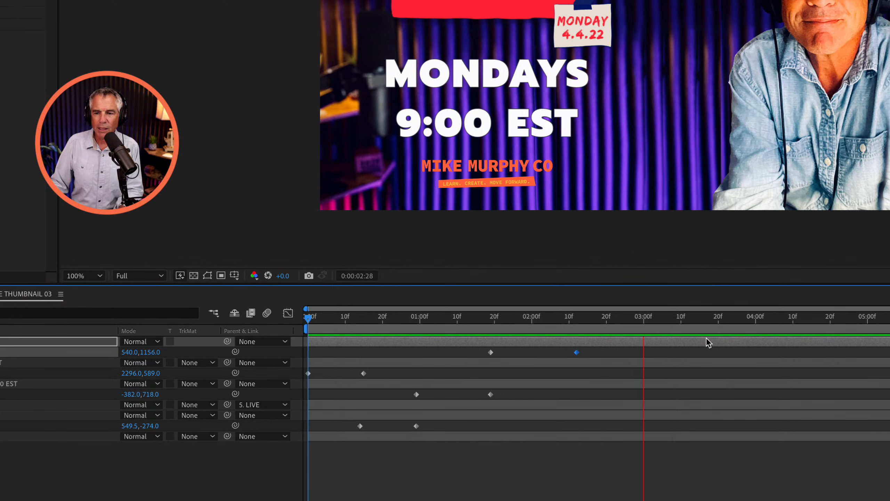
key("space")
left_click(580, 360)
left_click_drag(577, 351, 547, 354)
key("space")
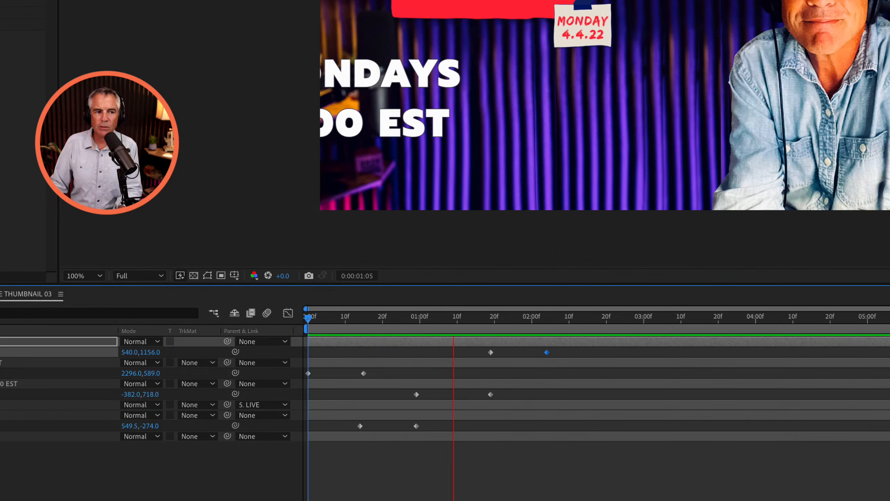
key("space")
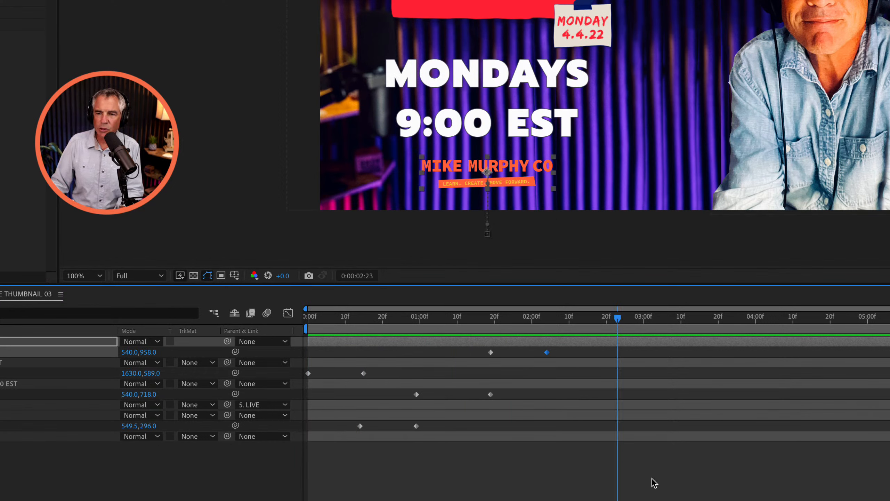
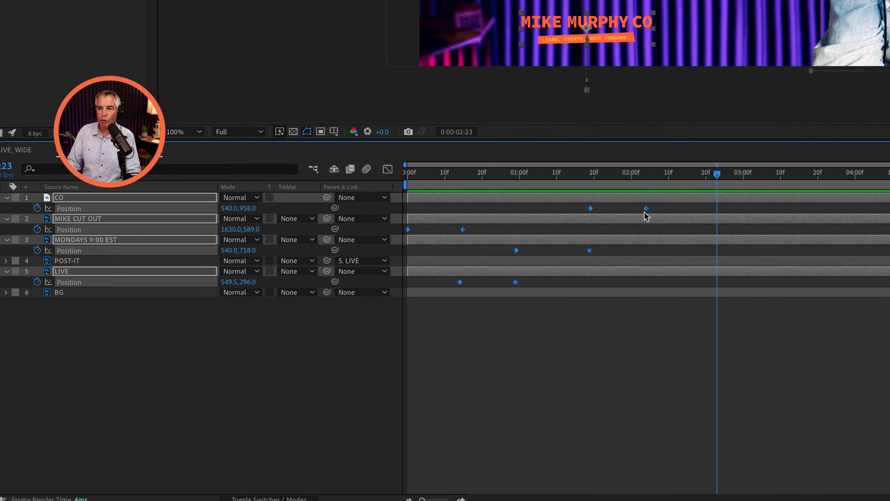
right_click(644, 212)
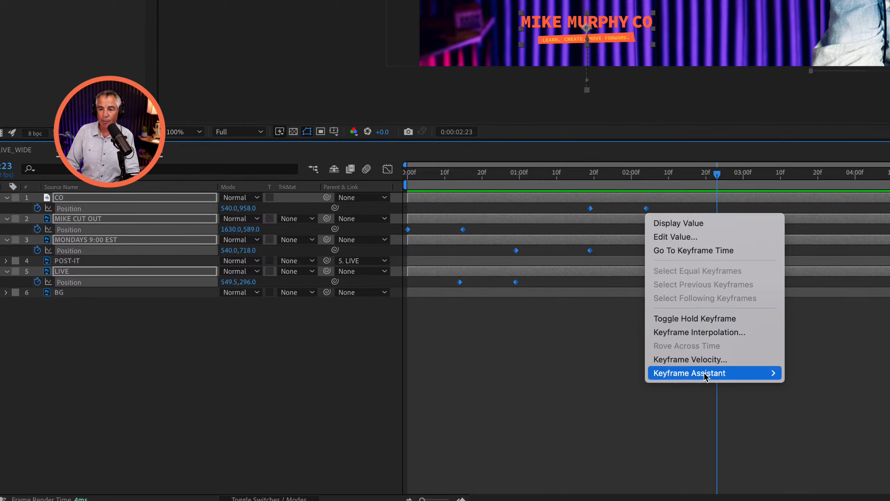
mouse_move(705, 375)
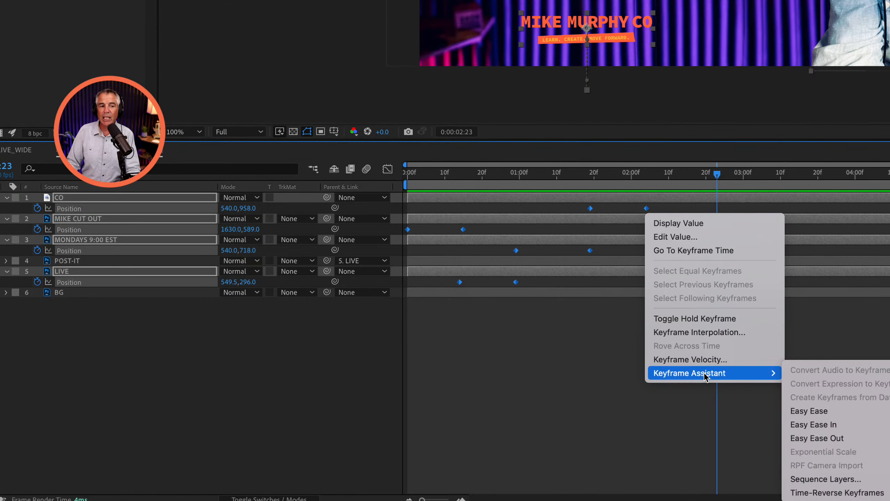
left_click(834, 424)
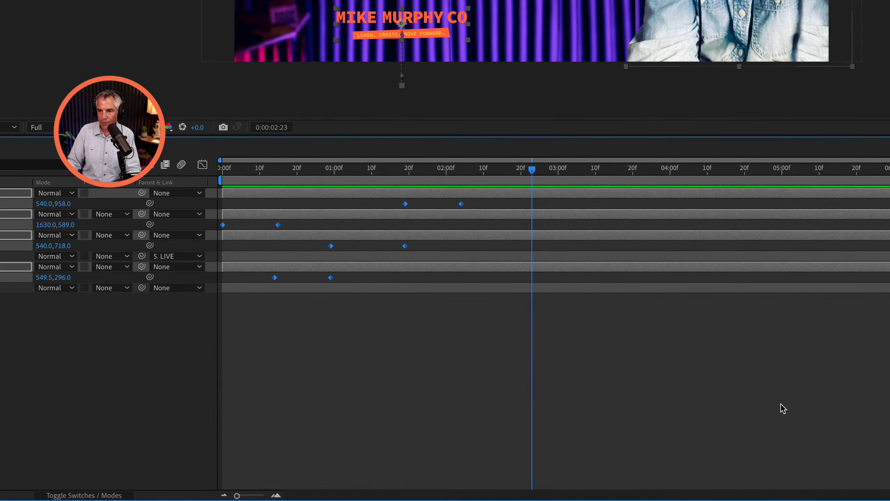
Step: Apply Easy Ease to all selected Position keyframes of the logo, portrait, MONDAYS 9:00 EST and LIVE layers, and preview from the first frame
right_click(405, 203)
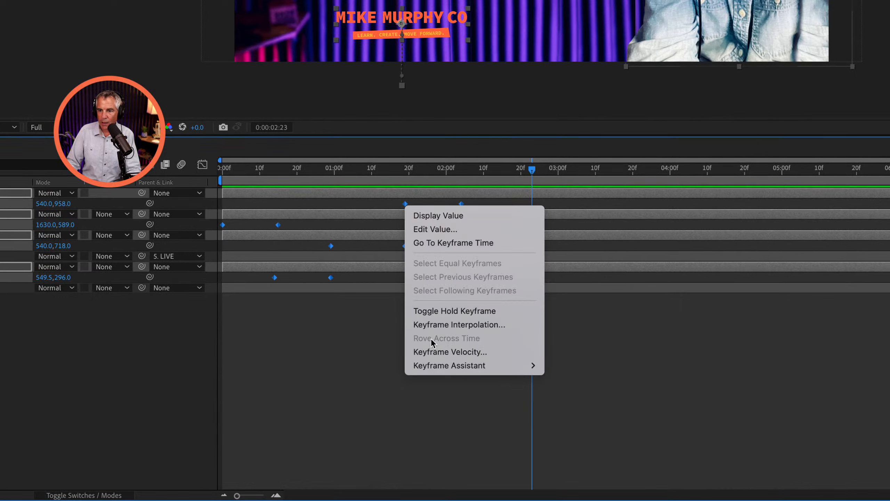
mouse_move(455, 365)
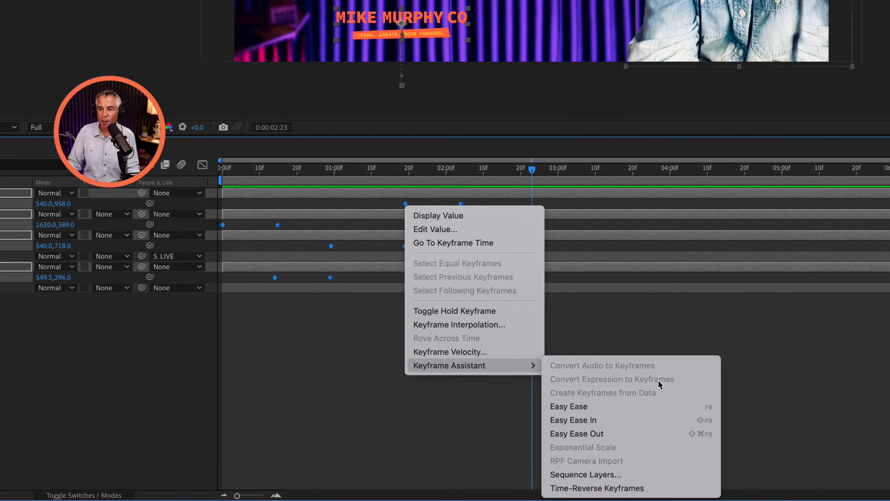
left_click(653, 408)
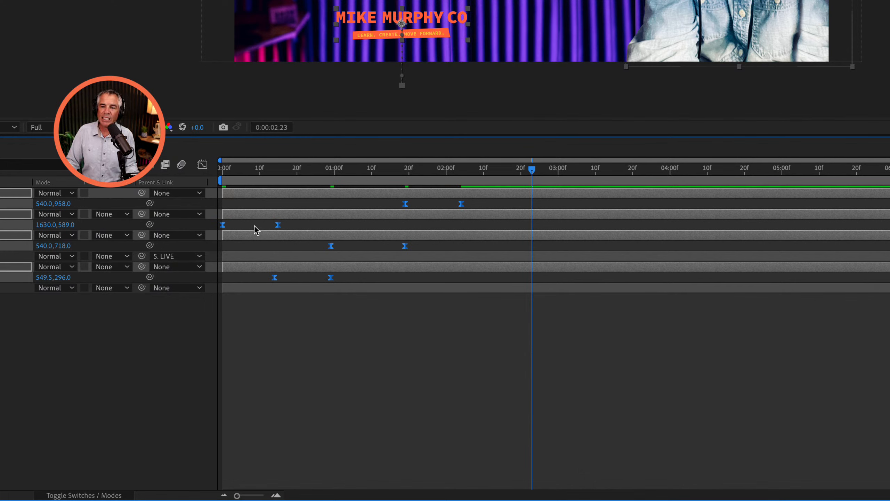
mouse_move(279, 226)
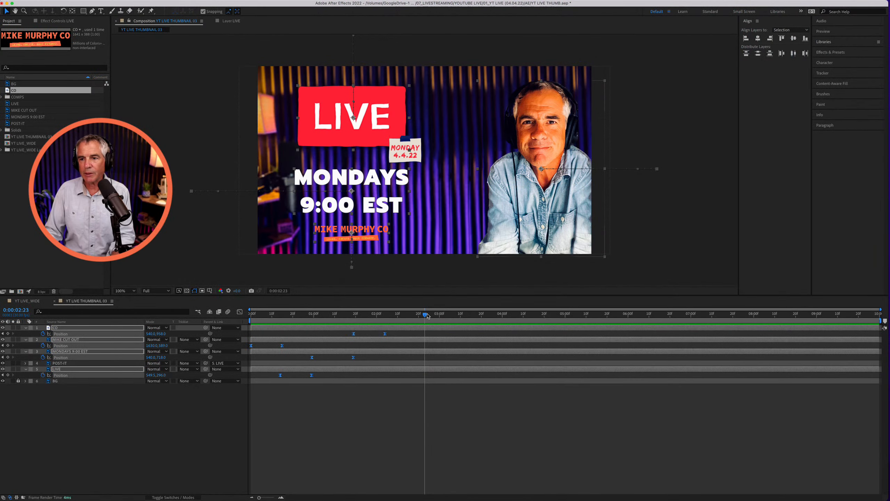
left_click_drag(426, 315, 248, 321)
key("space")
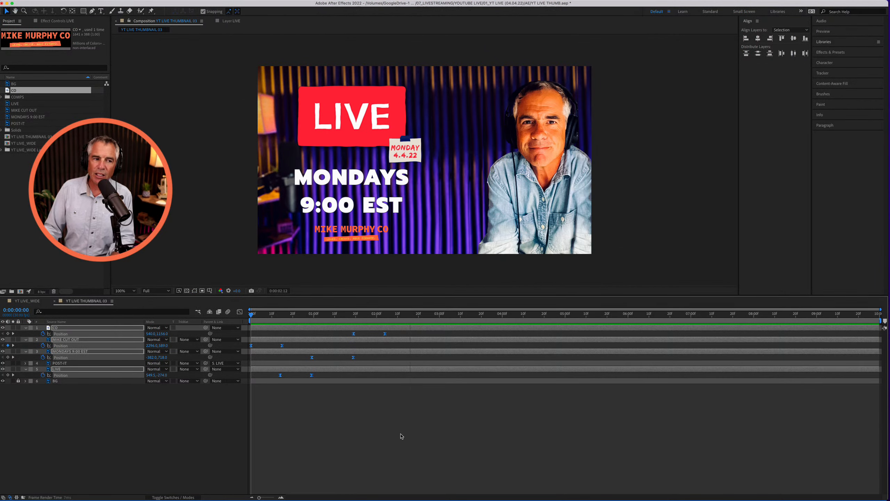
key("space")
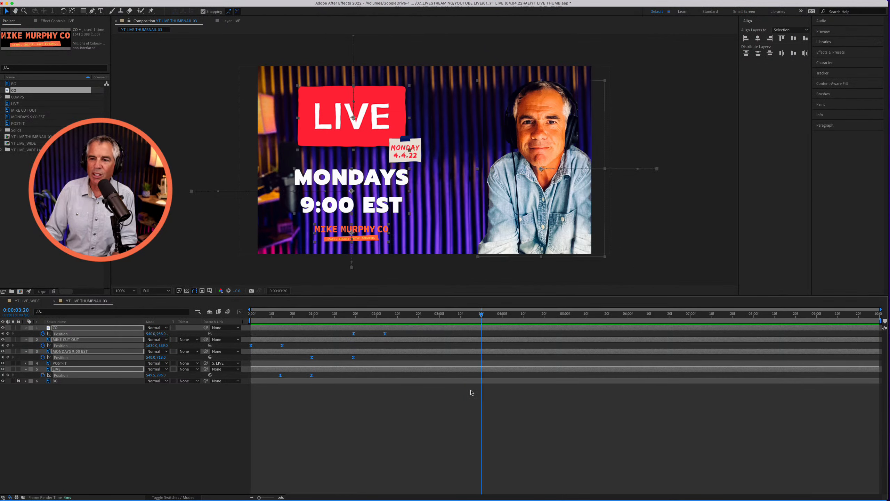
left_click_drag(479, 315, 250, 316)
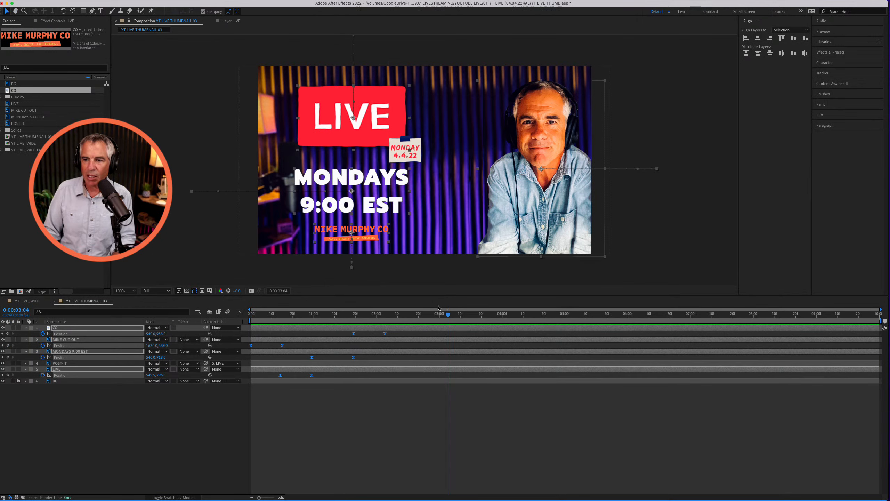
Step: Preview the eased entrances of the portrait, LIVE graphic, MONDAYS text and logo repeatedly from the first frame
key("space")
key("space")
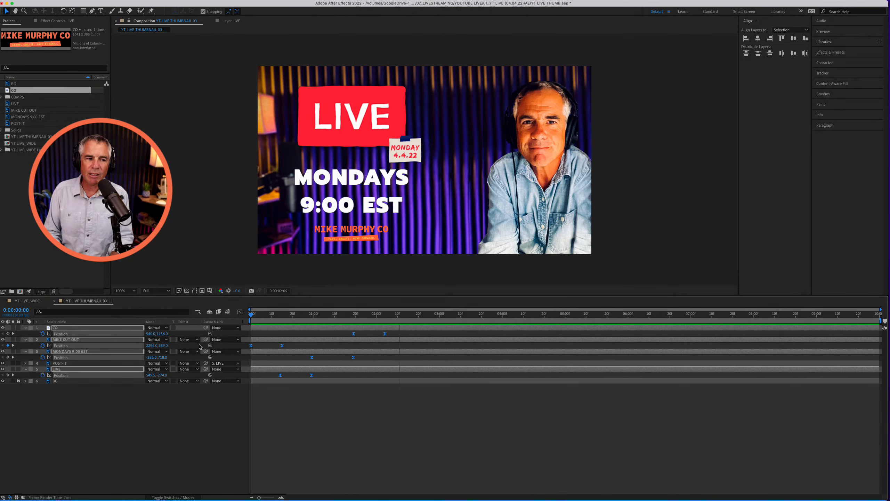
key("space")
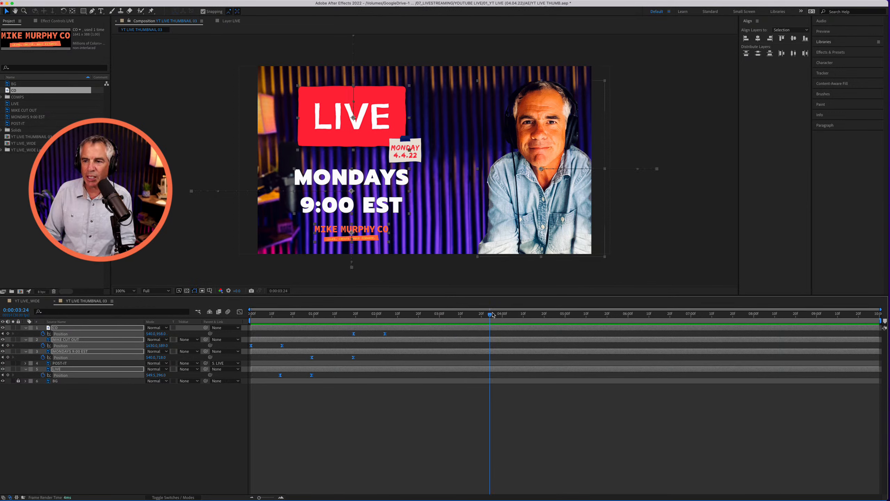
left_click_drag(492, 315, 251, 314)
key("space")
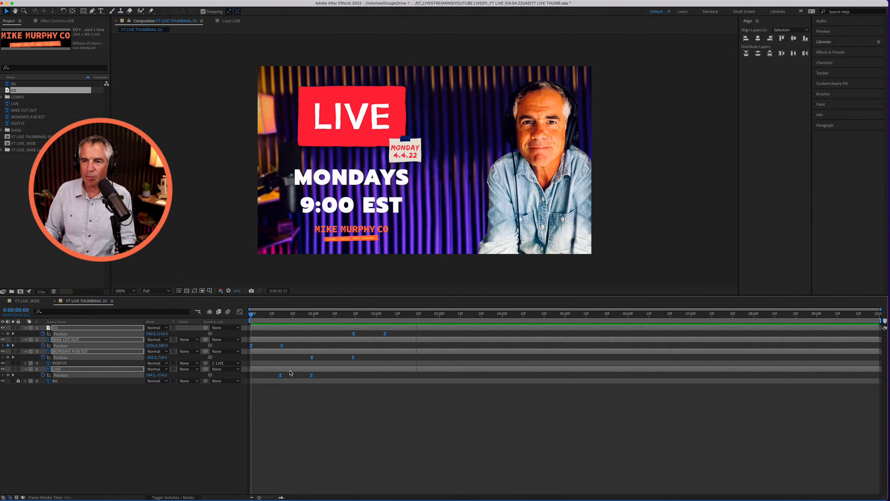
key("space")
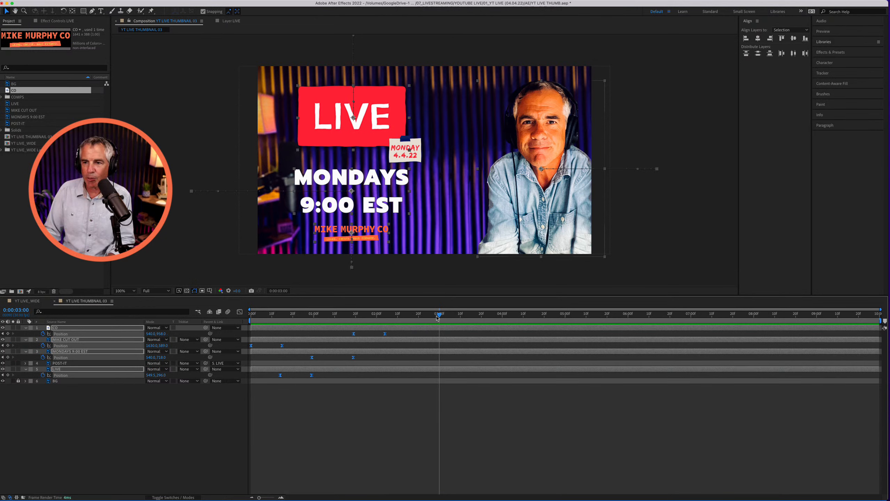
key("Home")
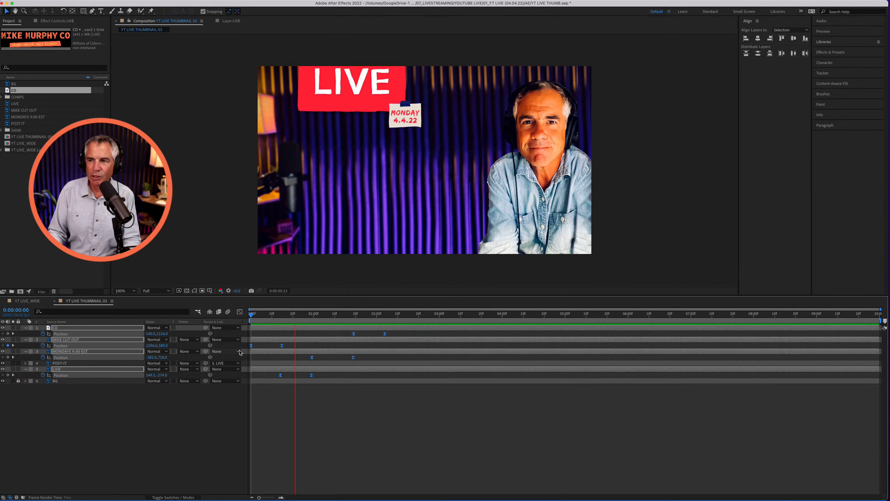
key("space")
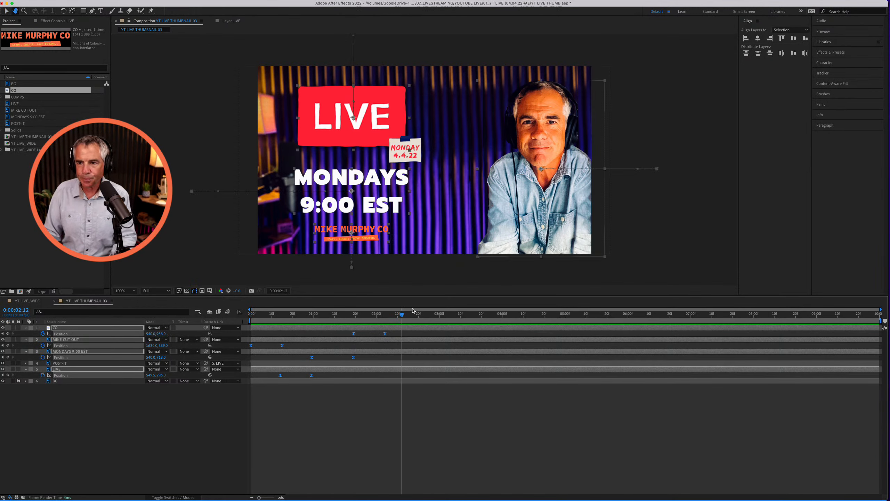
key("space")
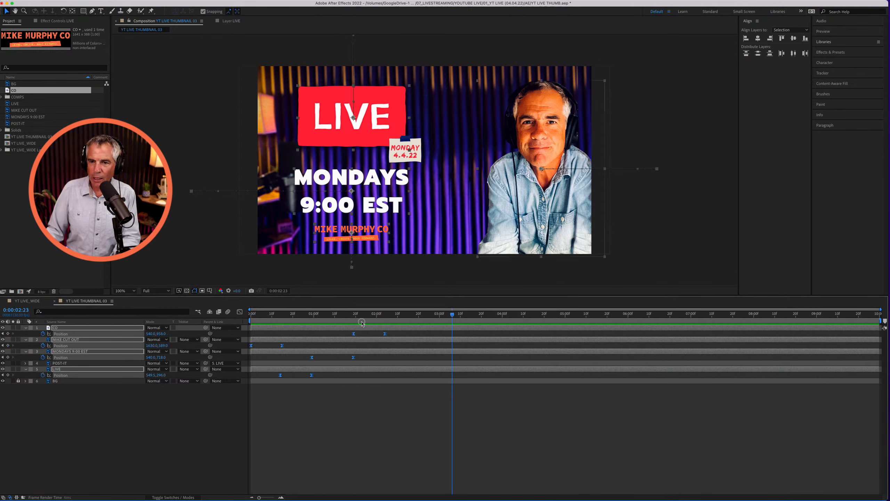
key("space")
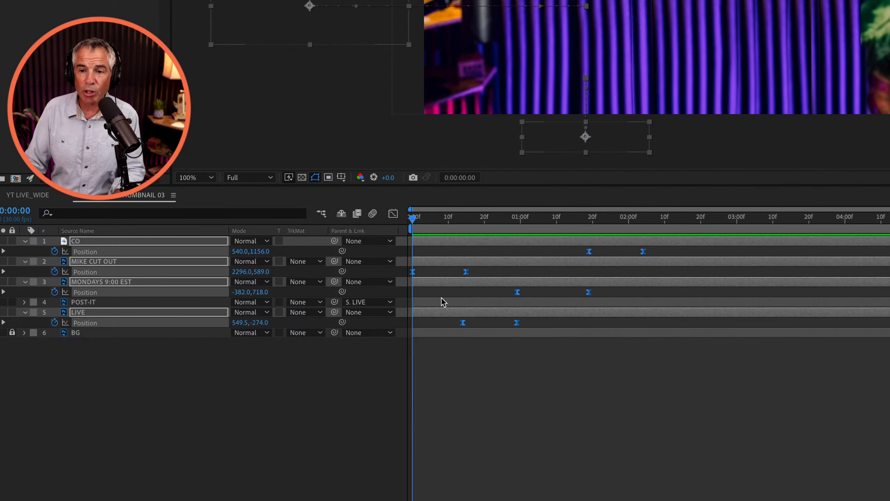
Step: Enable motion blur for the composition and turn it on for the selected logo, portrait, MONDAYS 9:00 EST and LIVE layers
left_click(373, 214)
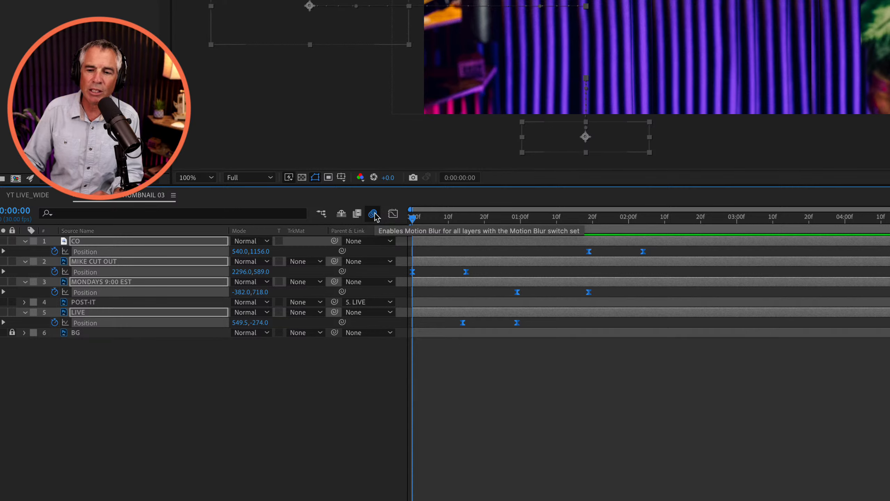
key("F4")
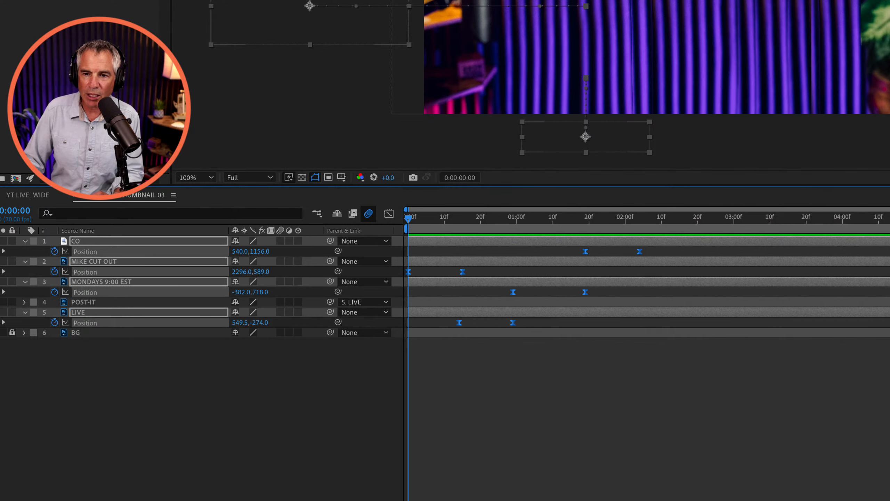
key("F4")
key("F4")
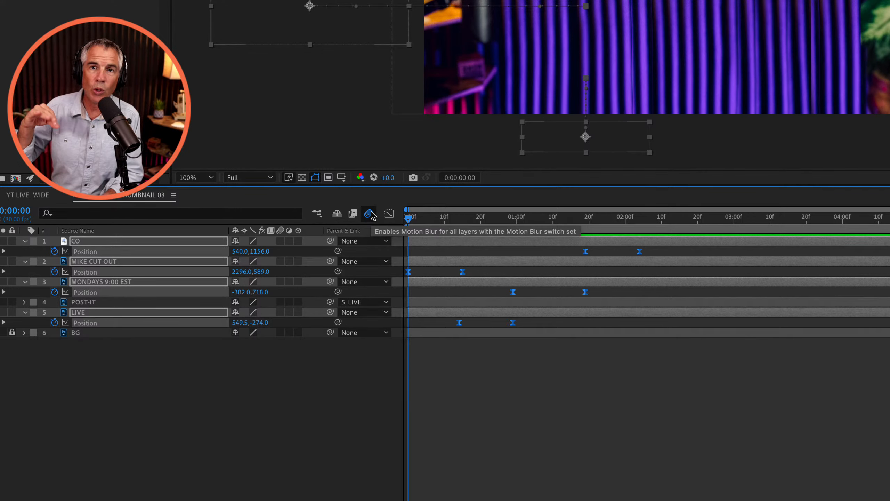
left_click(280, 241)
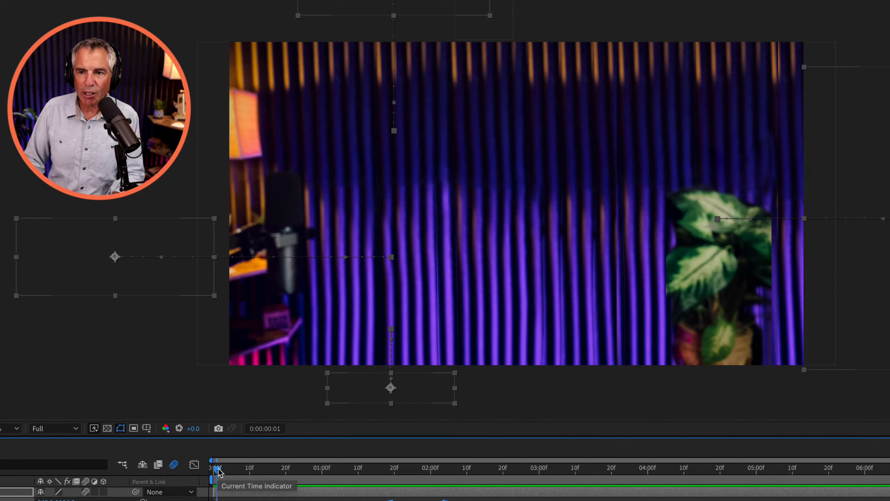
Step: Scrub through the entrances and preview the animation from the first frame to examine the motion blur
left_click_drag(224, 470, 415, 483)
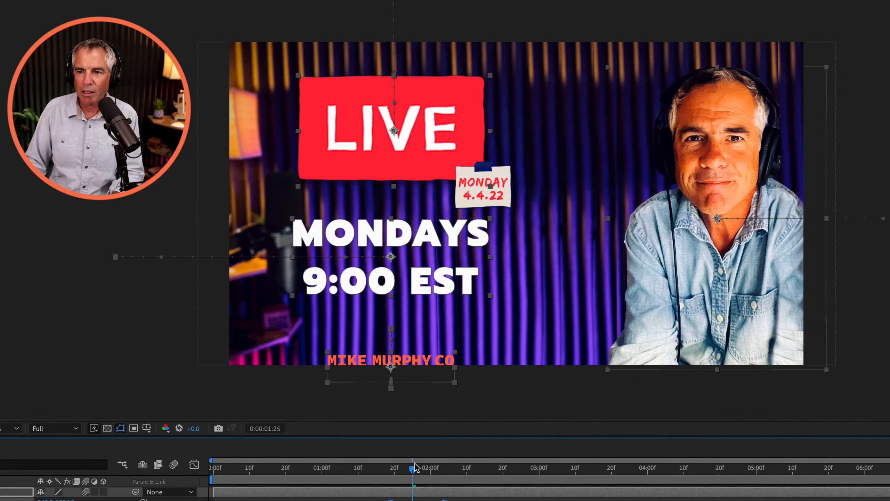
left_click_drag(401, 467, 154, 491)
left_click_drag(226, 491, 172, 472)
key("space")
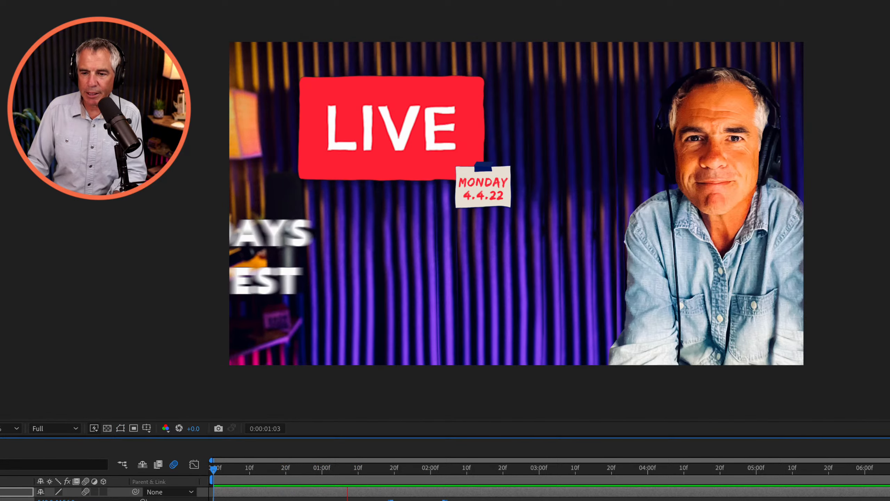
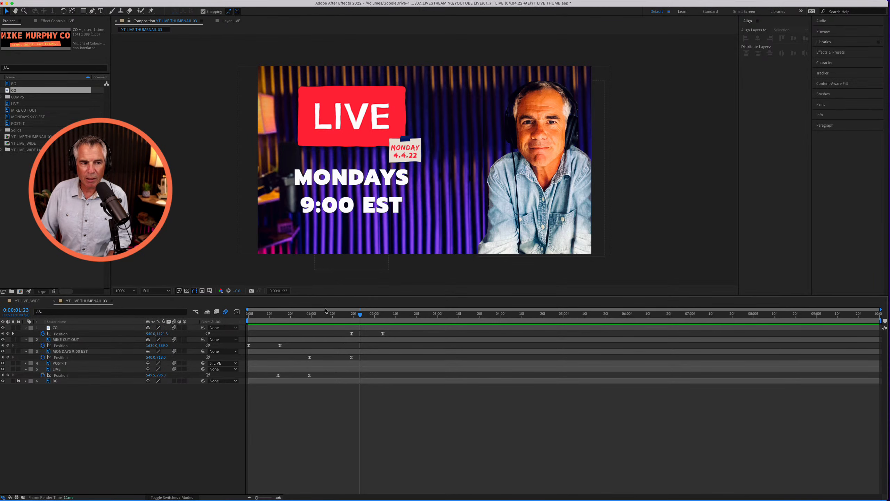
left_click_drag(358, 310, 247, 322)
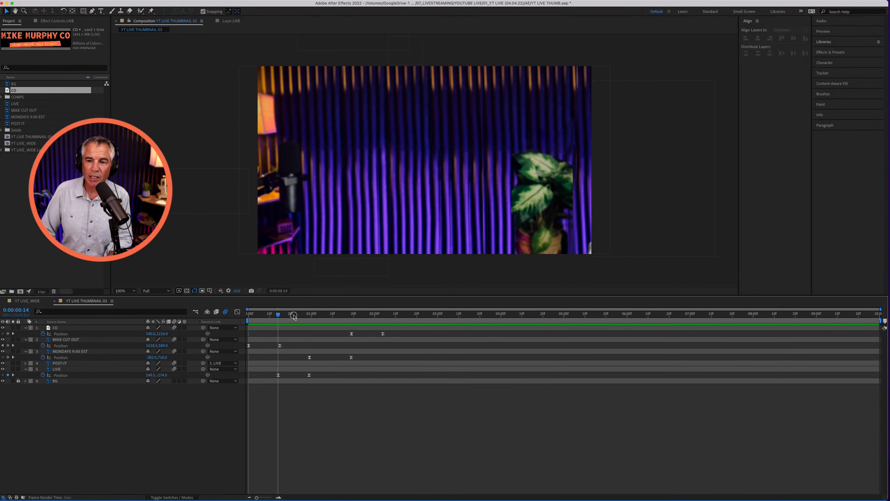
key("space")
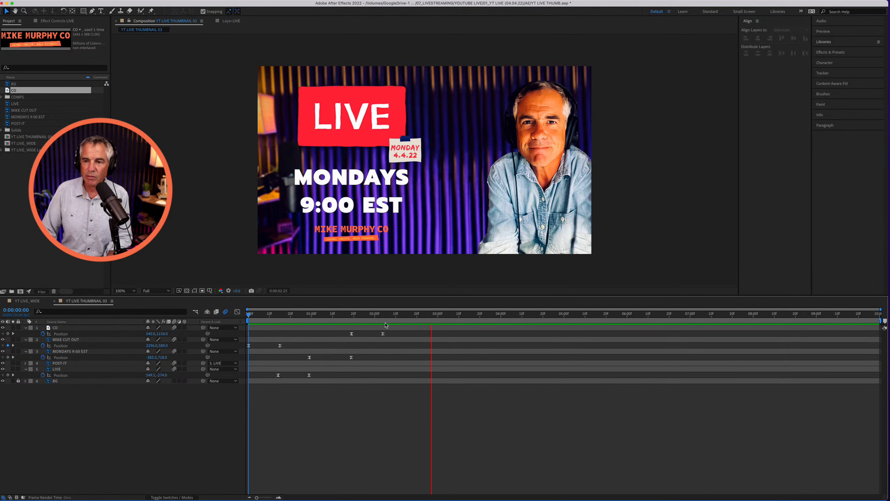
key("space")
Step: Move the current time to 02:19 and trim the end of the work area to that frame
left_click_drag(436, 320, 417, 320)
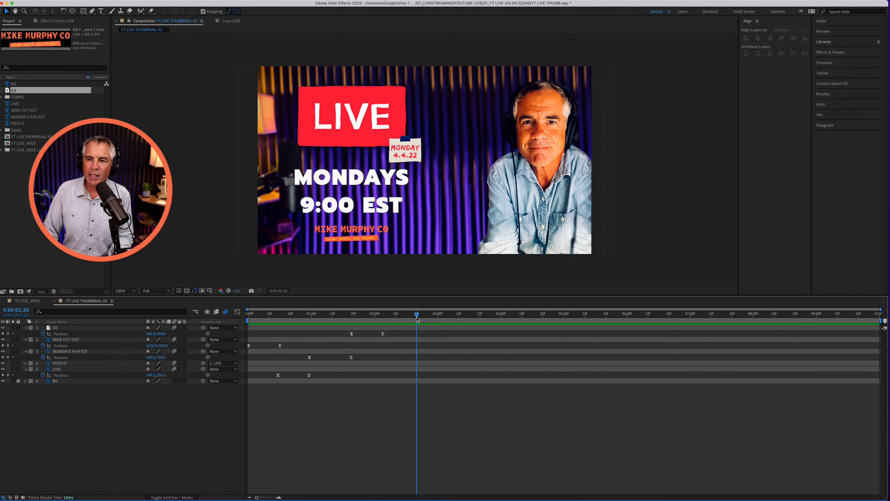
left_click_drag(417, 319, 414, 325)
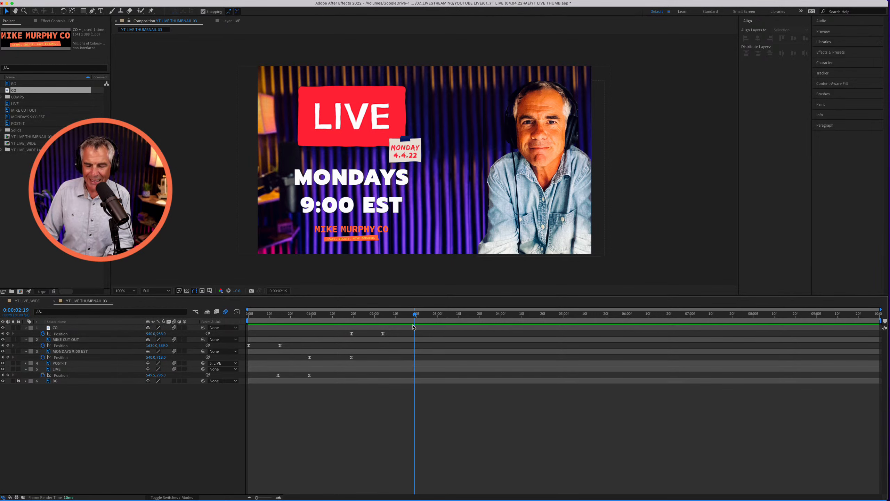
key("n")
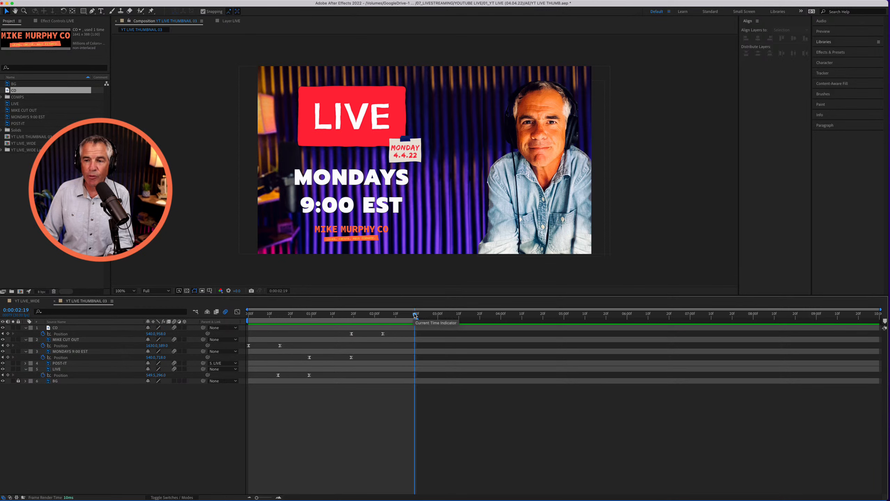
mouse_move(414, 315)
left_mouse_down()
mouse_move(324, 319)
mouse_move(414, 326)
left_mouse_up()
key("super+z")
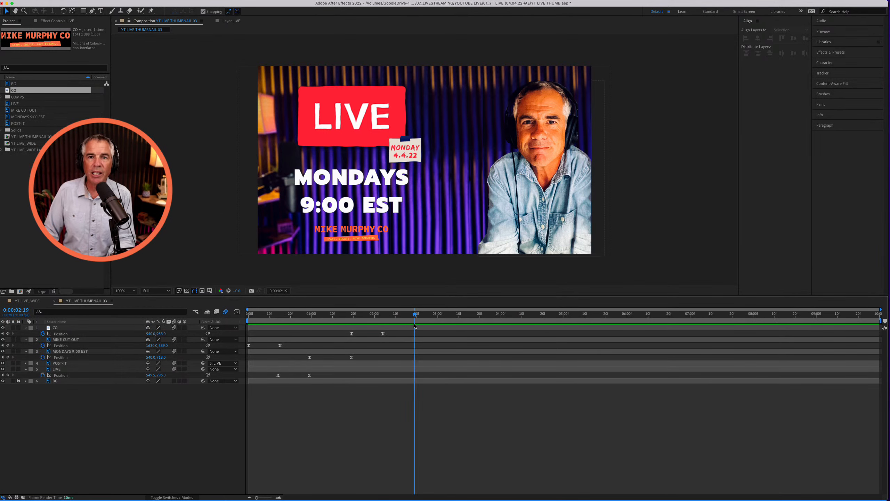
key("n")
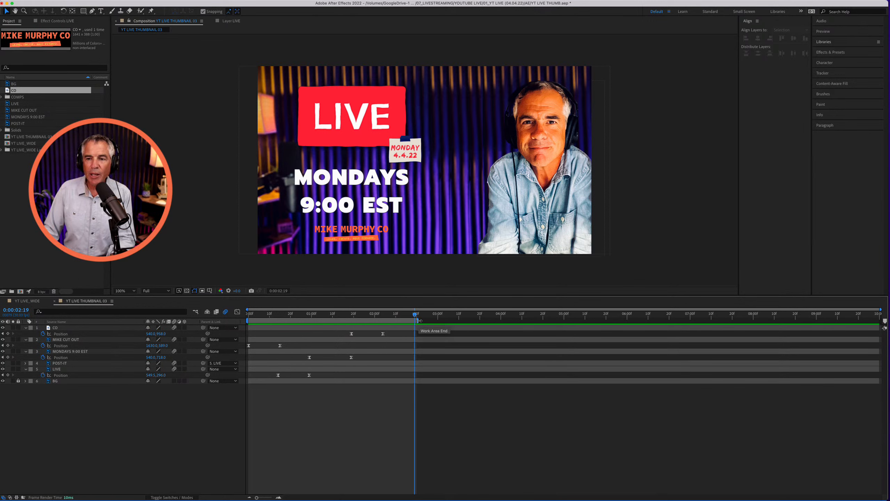
mouse_move(419, 320)
left_mouse_down()
mouse_move(494, 320)
mouse_move(416, 327)
left_mouse_up()
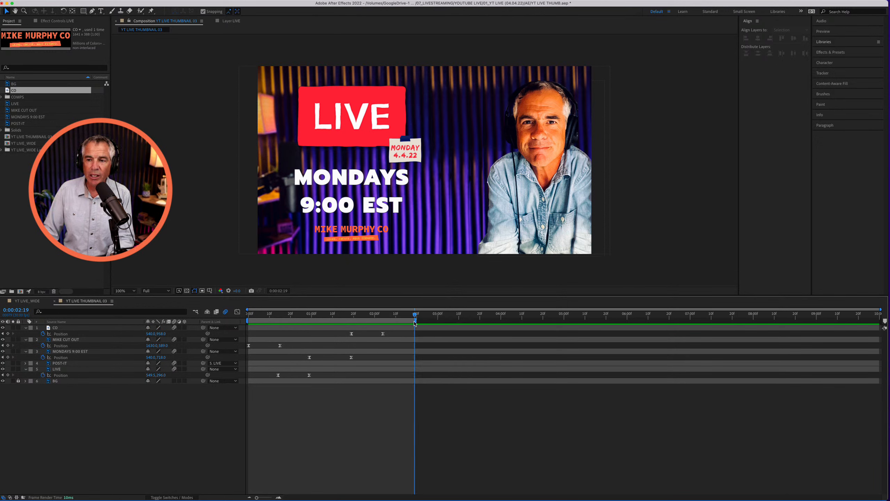
Step: Return to the first frame and preview the animation within the shortened work area
key("space")
key("space")
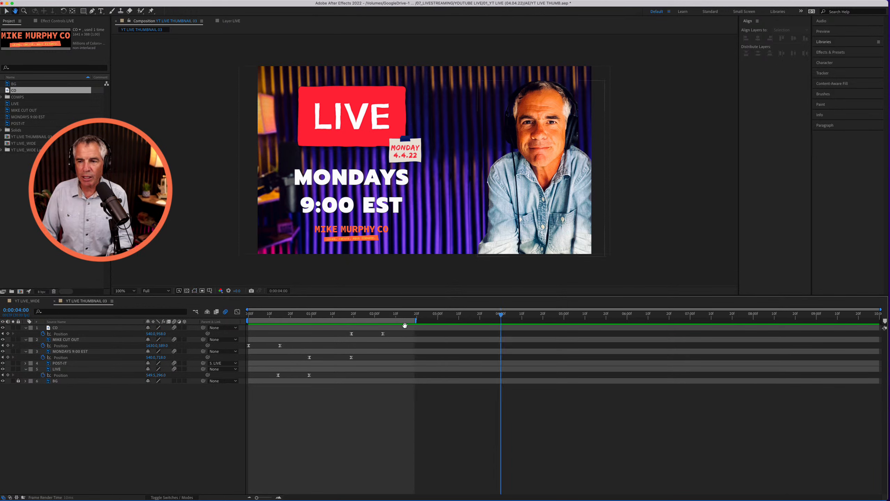
left_click(251, 314)
key("Home")
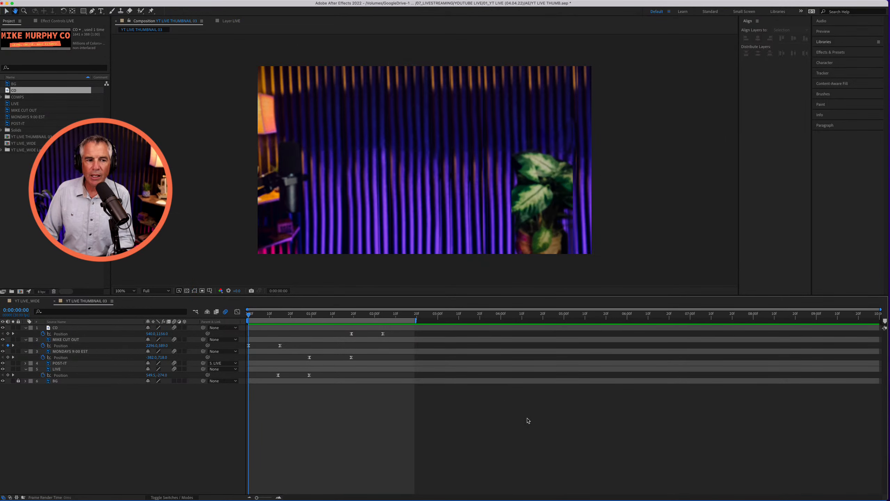
key("space")
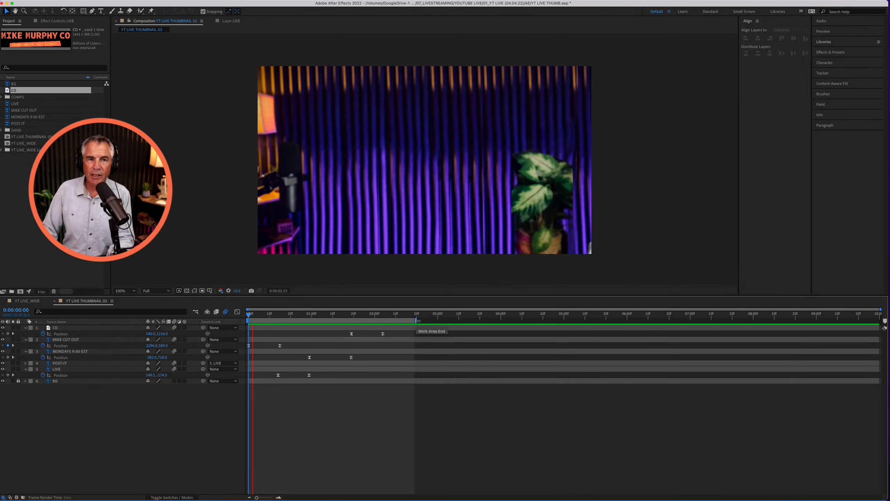
Step: Extend the work area's end to about 07:06, shorten it to about 02:11, and preview the loop
left_click_drag(417, 320, 703, 326)
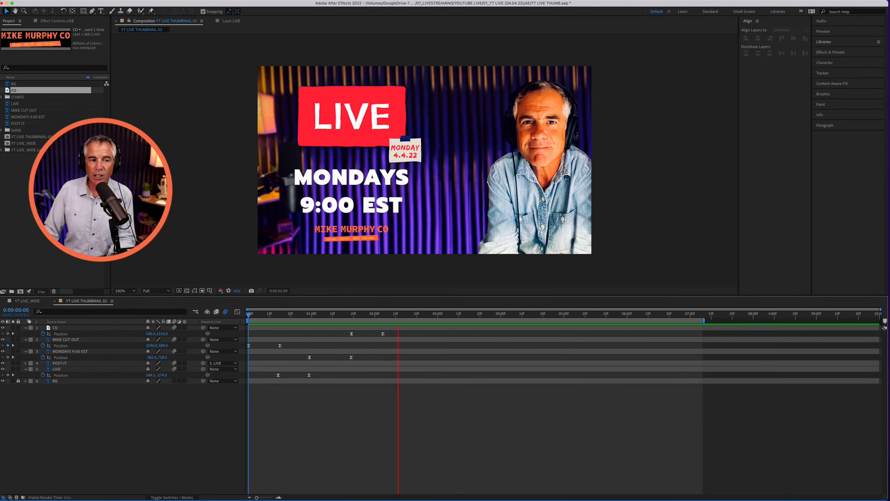
key("space")
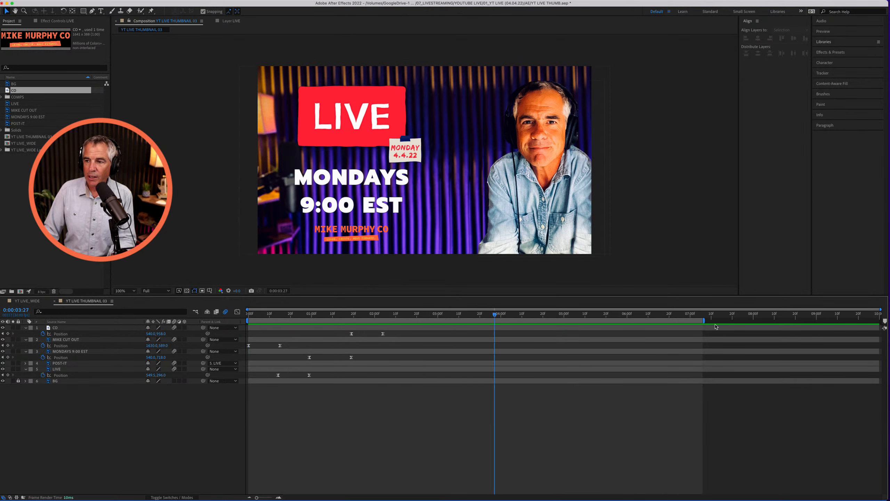
left_click_drag(703, 320, 396, 334)
left_click_drag(494, 314, 394, 314)
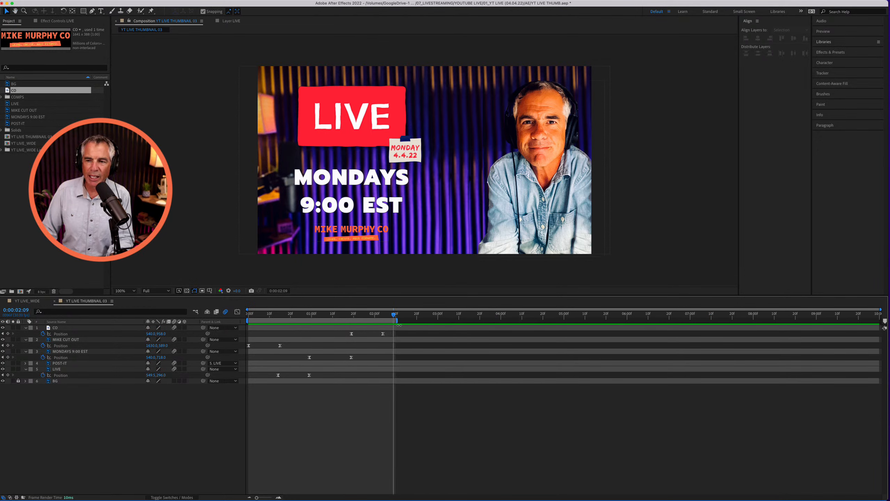
key("space")
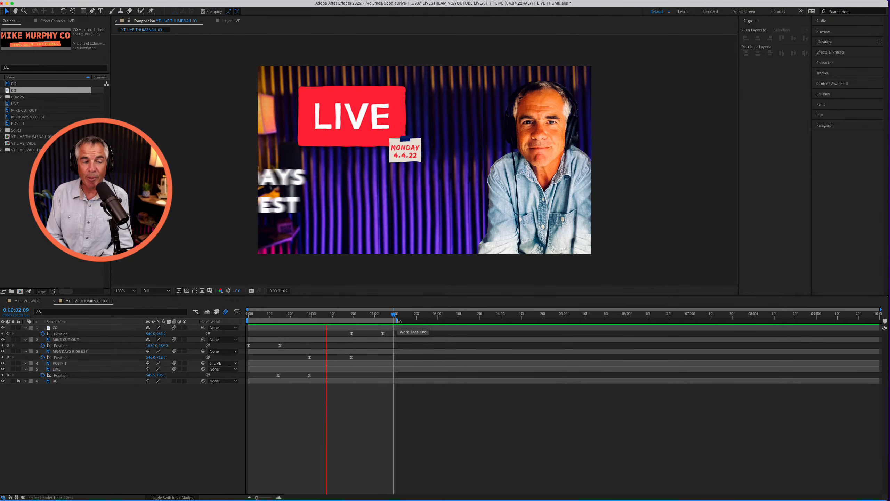
Step: Open the YT LIVE_WIDE composition and preview its finished animation
left_click(27, 300)
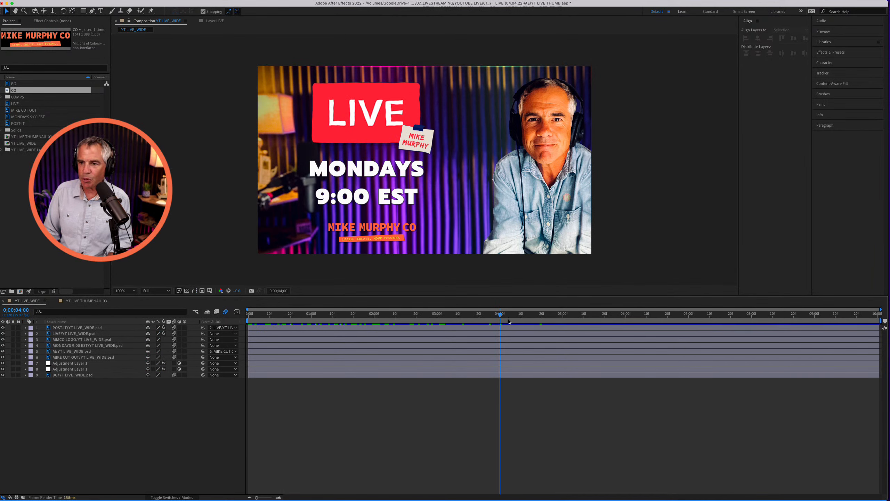
key("space")
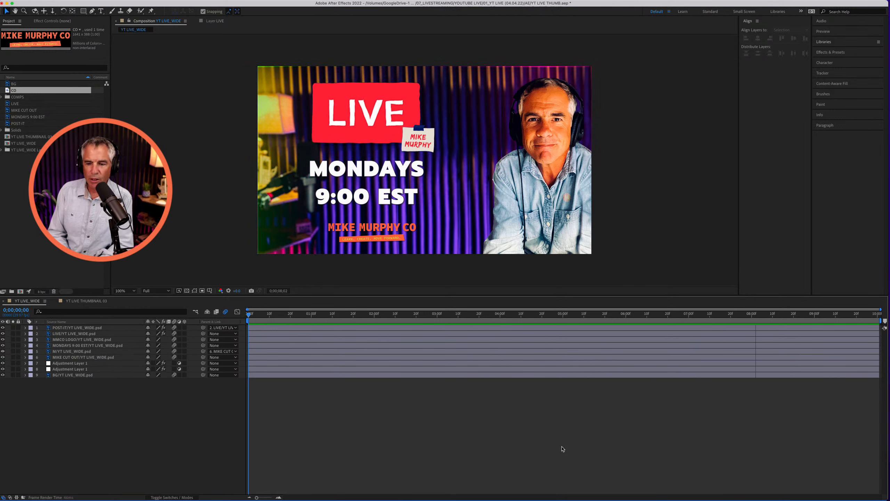
key("space")
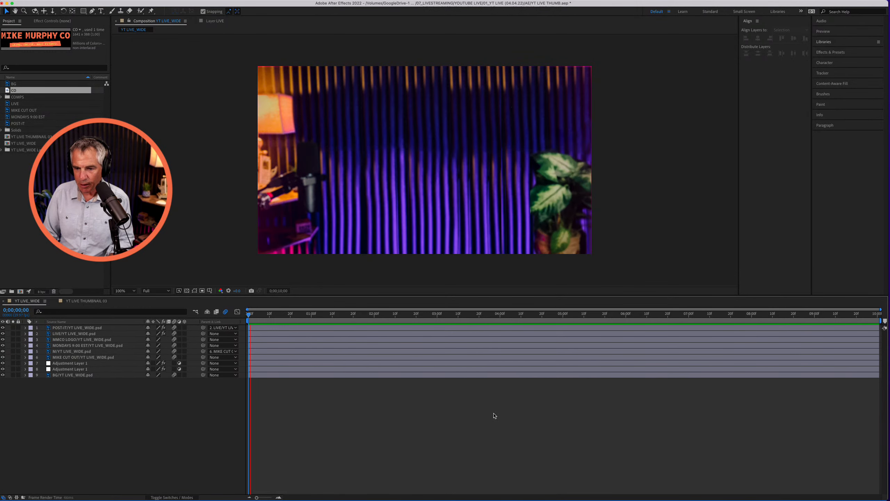
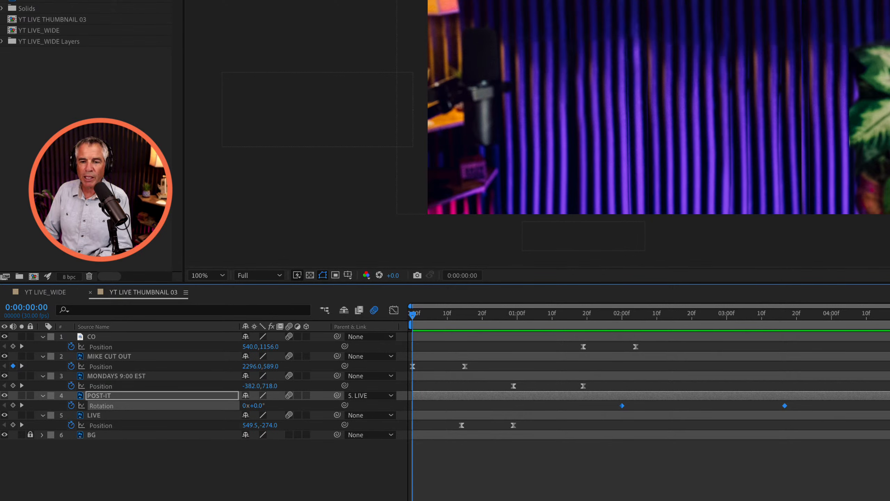
right_click(151, 463)
mouse_move(161, 473)
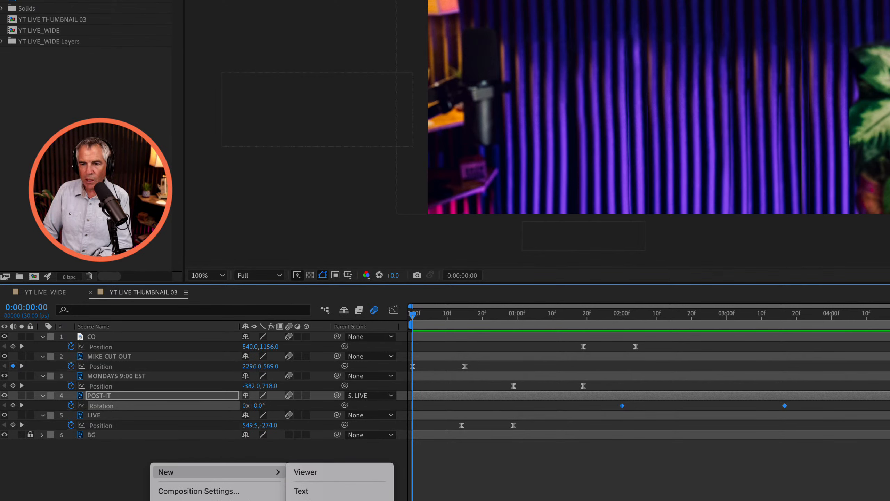
left_click(487, 499)
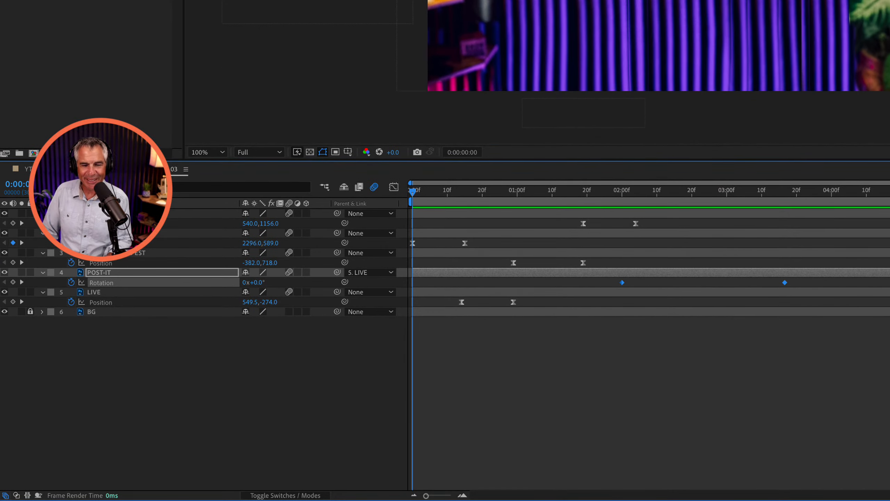
right_click(167, 340)
mouse_move(182, 349)
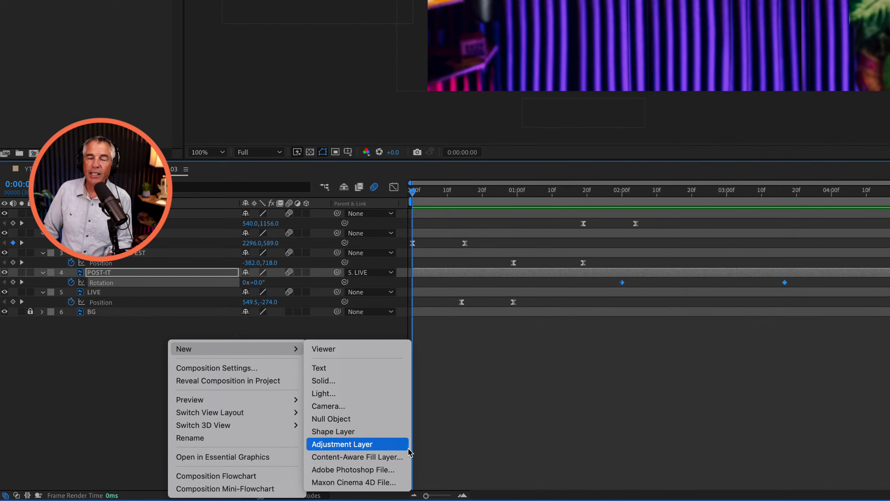
left_click(118, 349)
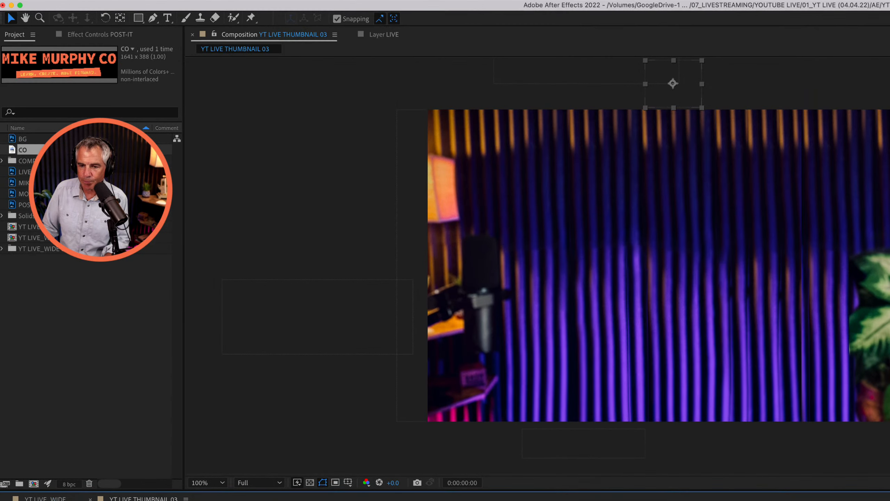
Step: Create a new adjustment layer in YT LIVE THUMBNAIL 03 and duplicate it
left_click(101, 4)
mouse_move(184, 23)
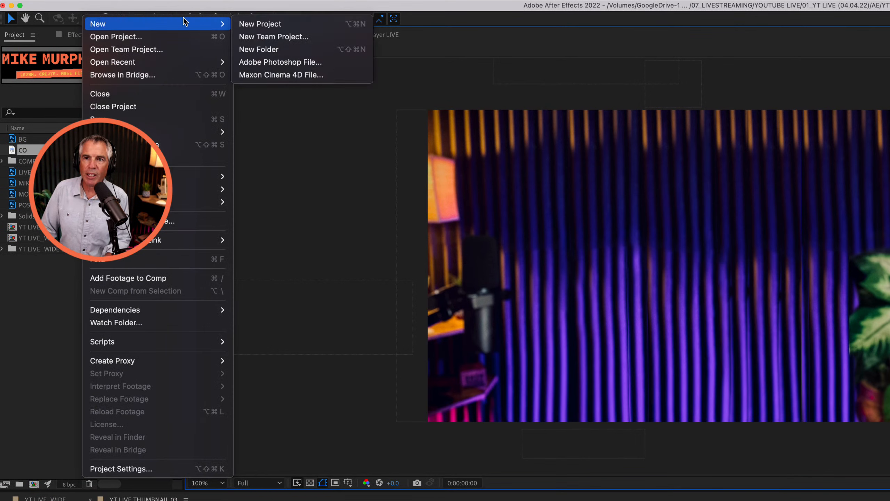
mouse_move(207, 6)
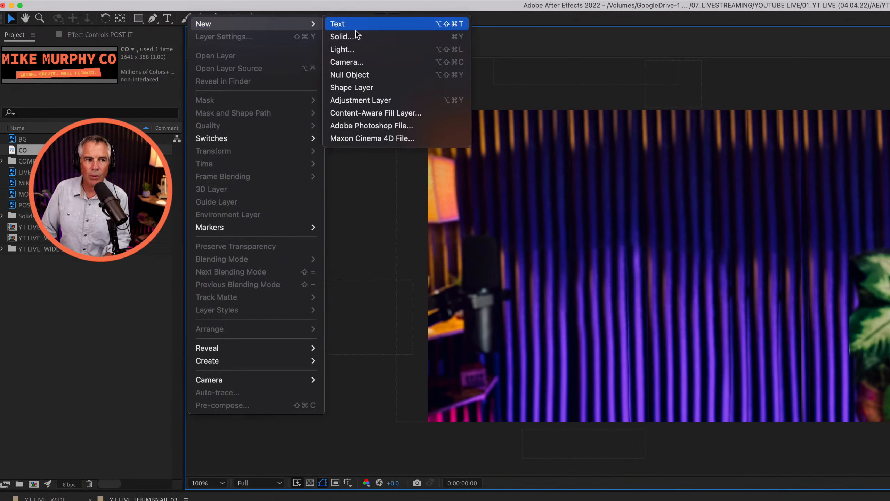
left_click(427, 102)
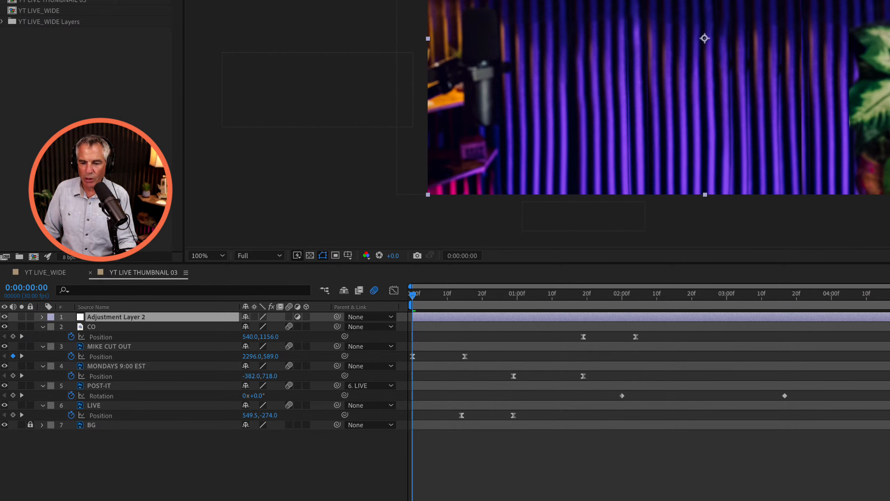
left_click(280, 172)
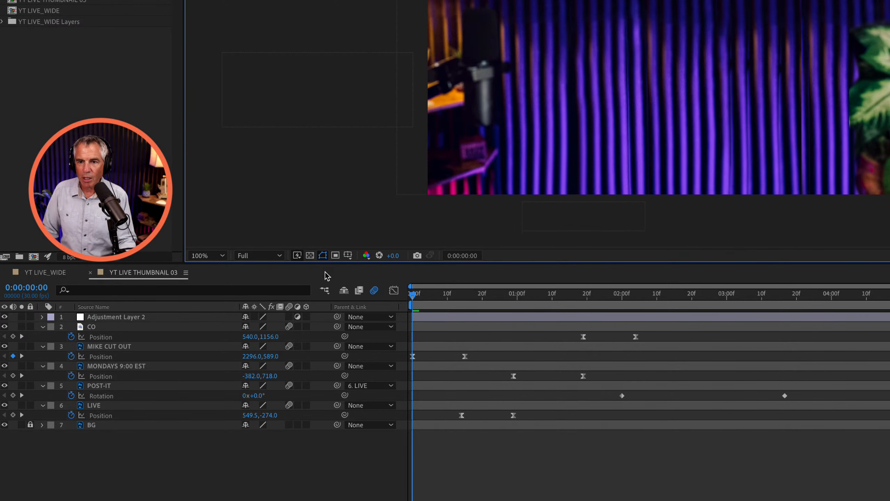
left_click(153, 320)
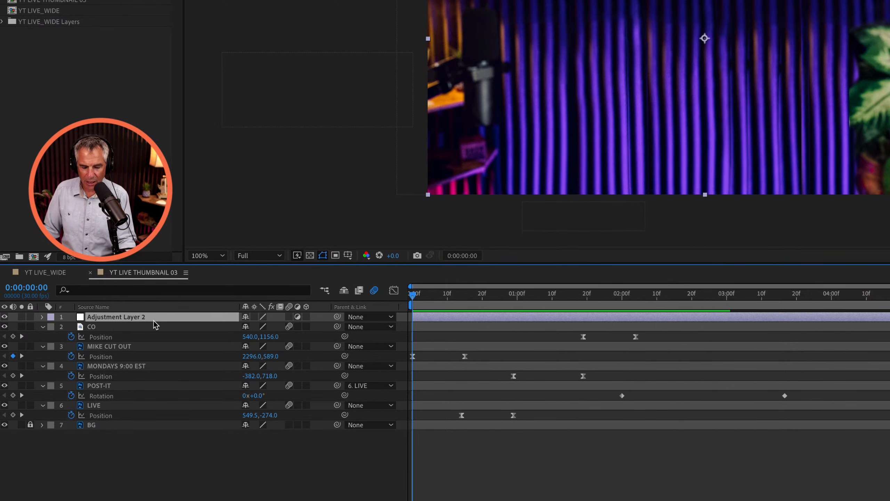
key("ctrl+d")
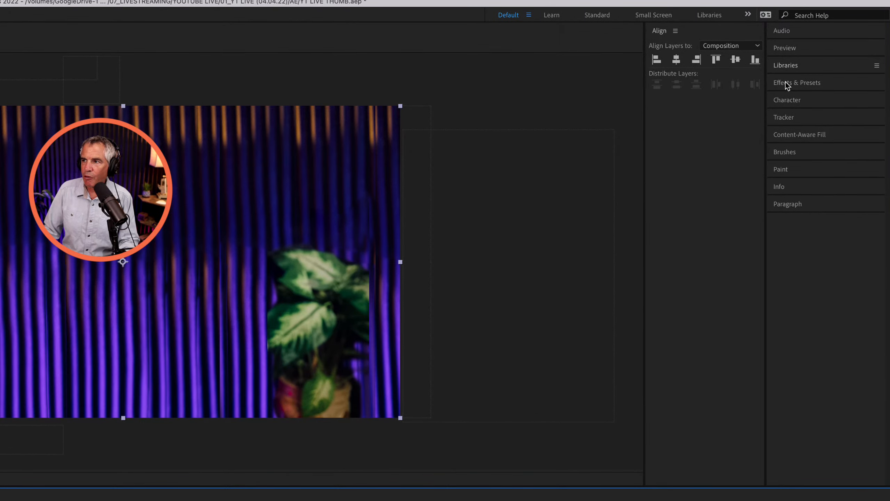
Step: Search the effects for "light swee" and select CC Light Sweep
left_click(785, 82)
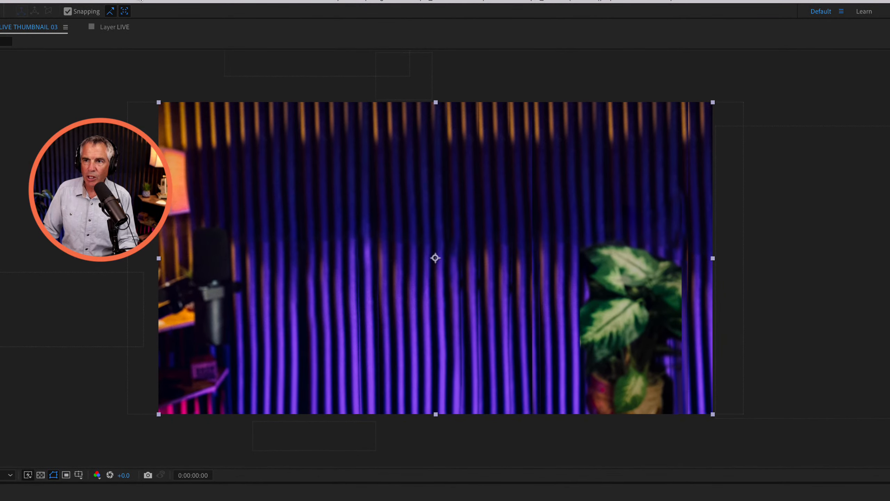
left_click(183, 25)
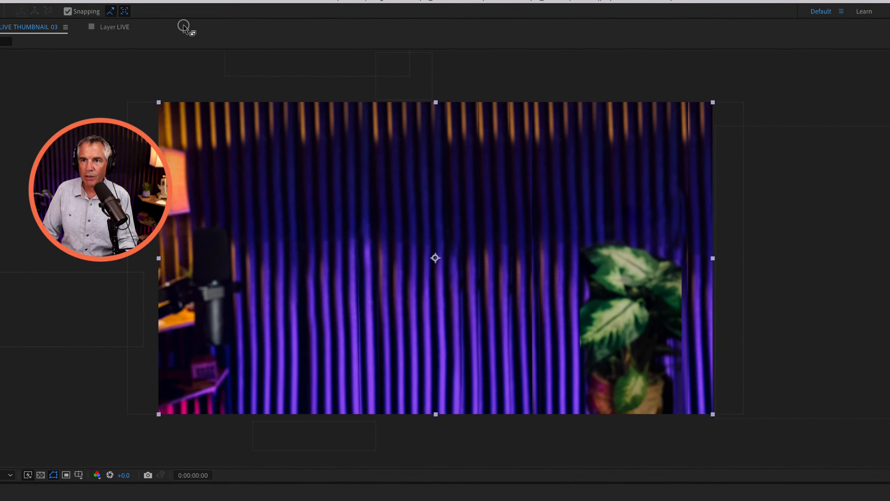
left_click(75, 2)
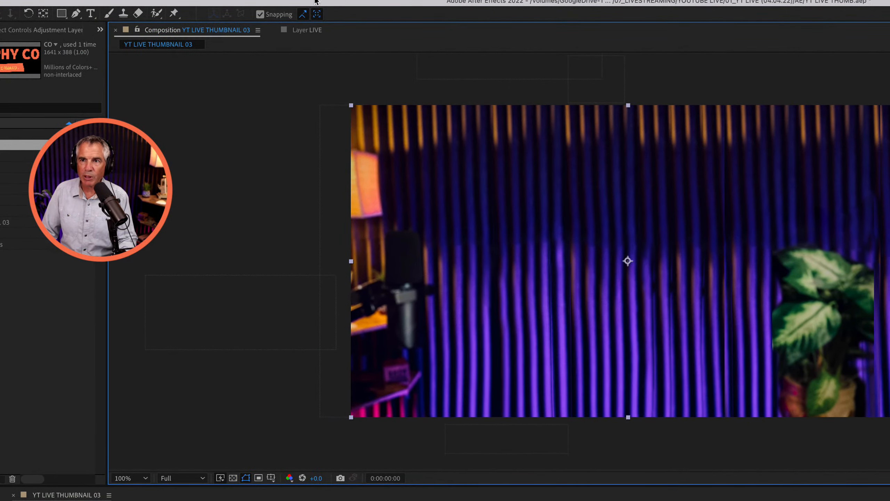
left_click(261, 3)
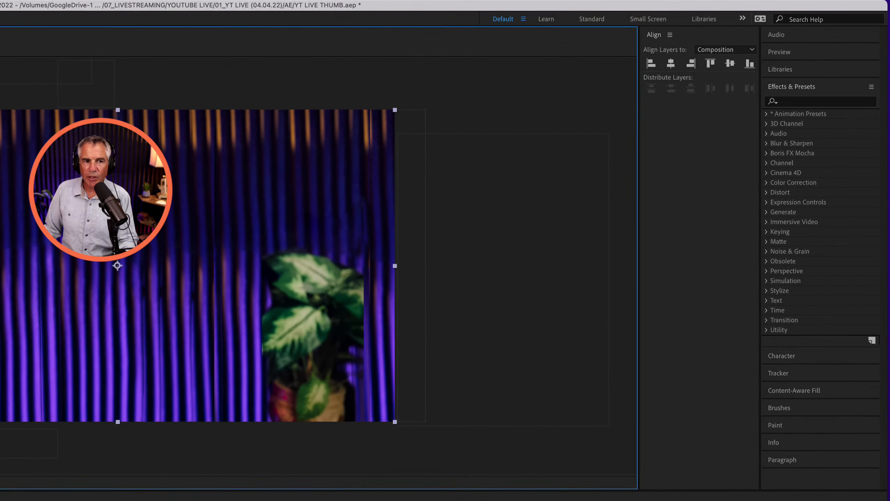
left_click(816, 101)
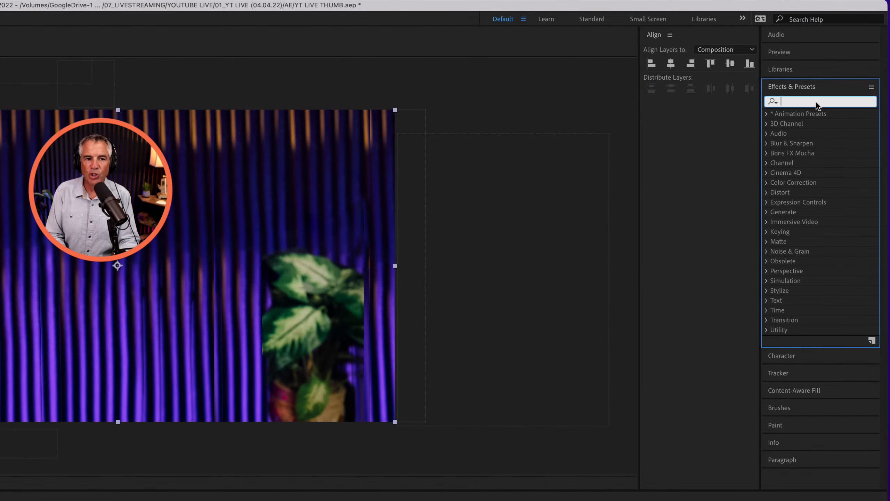
type("l")
key("BackSpace")
type("light")
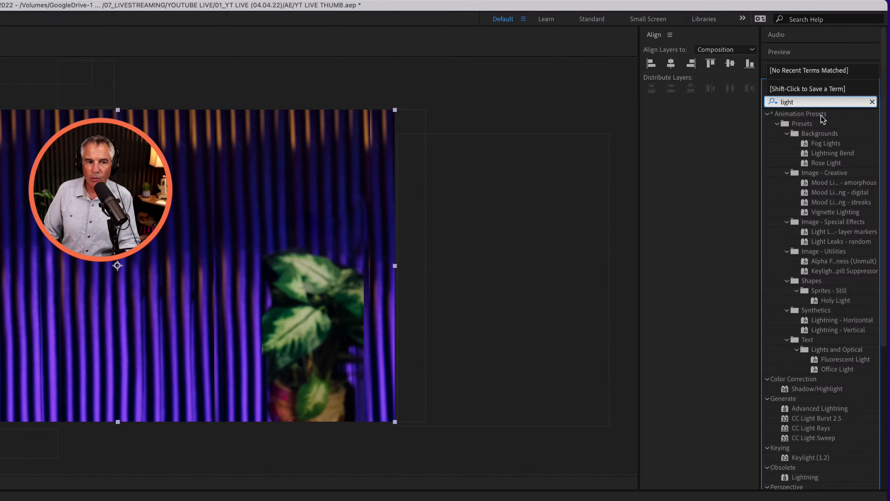
type(" s")
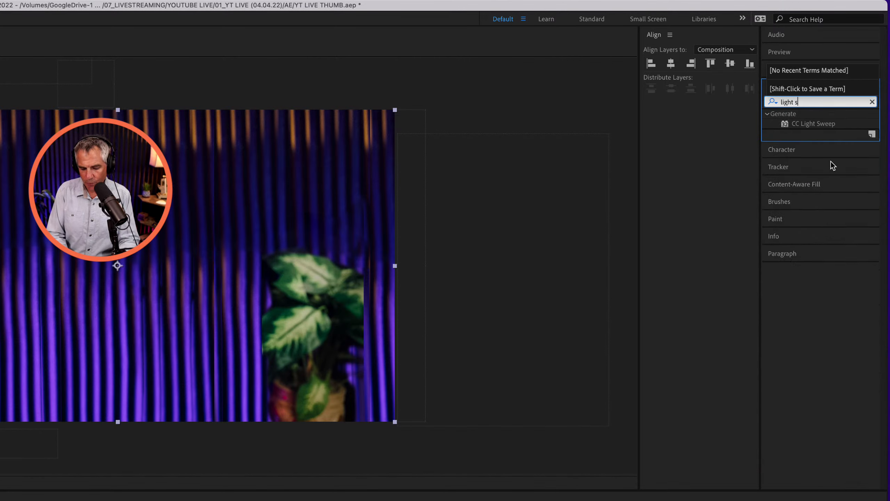
type("wee")
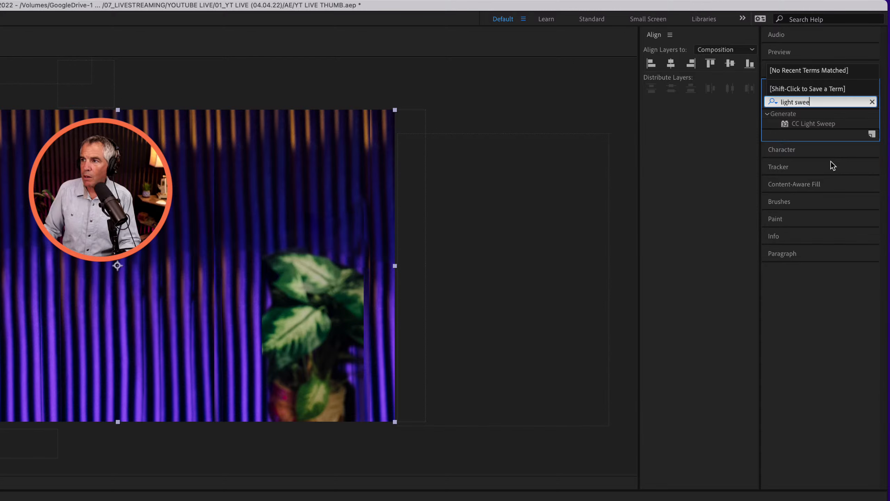
left_click(821, 123)
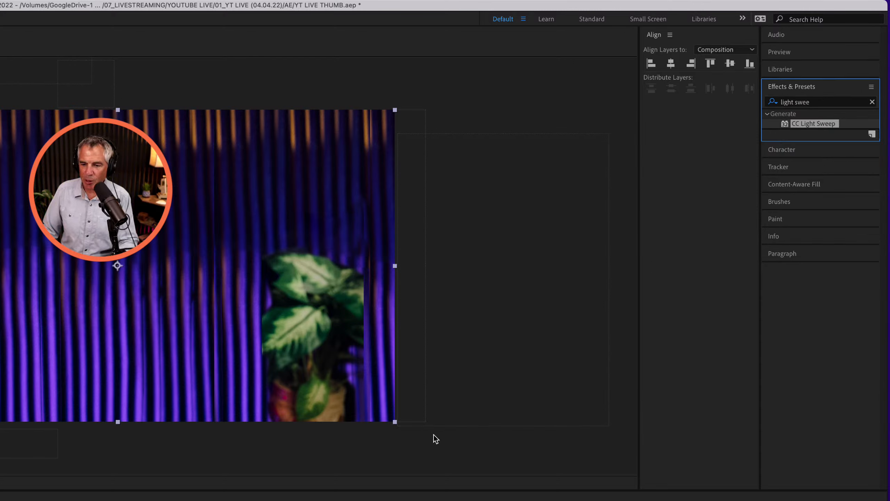
Step: Apply the CC Light Sweep effect to both adjustment layers
right_click(424, 447)
left_click(301, 461)
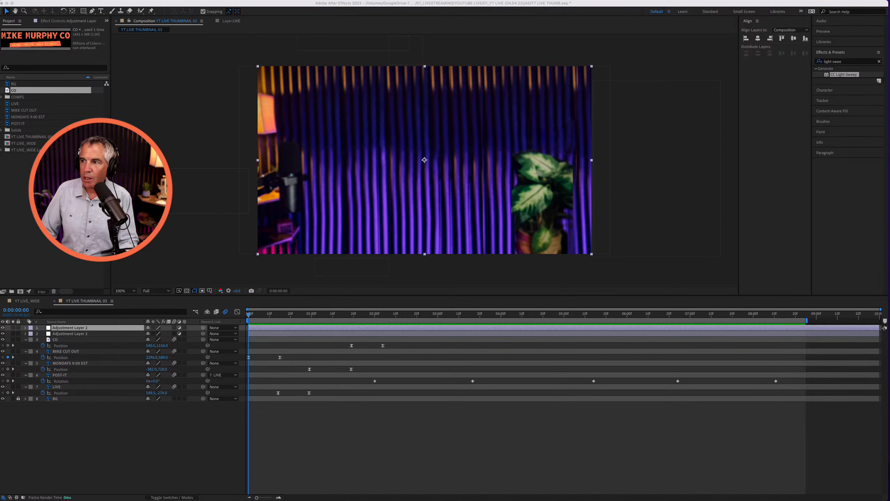
left_click(812, 224)
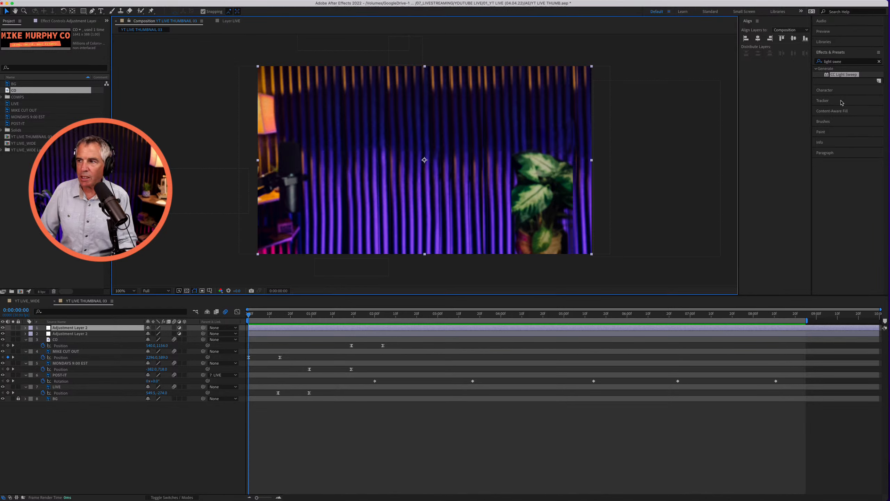
left_click_drag(842, 78, 116, 328)
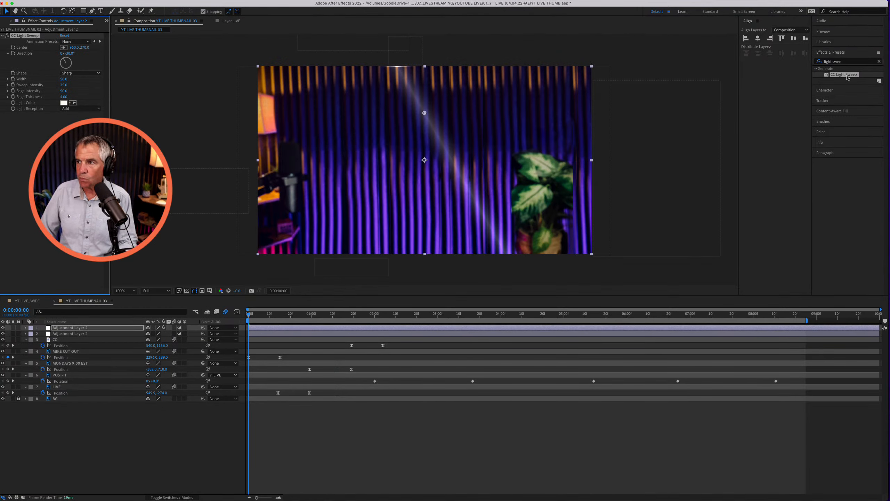
left_click_drag(843, 74, 108, 335)
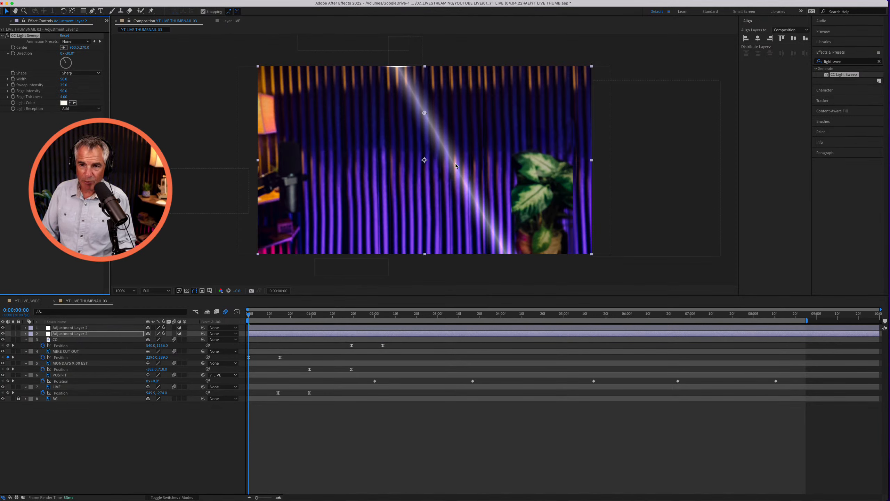
Step: Toggle the adjustment layers' visibility to compare the light sweeps, leaving the lower adjustment layer hidden
left_click_drag(249, 315, 209, 320)
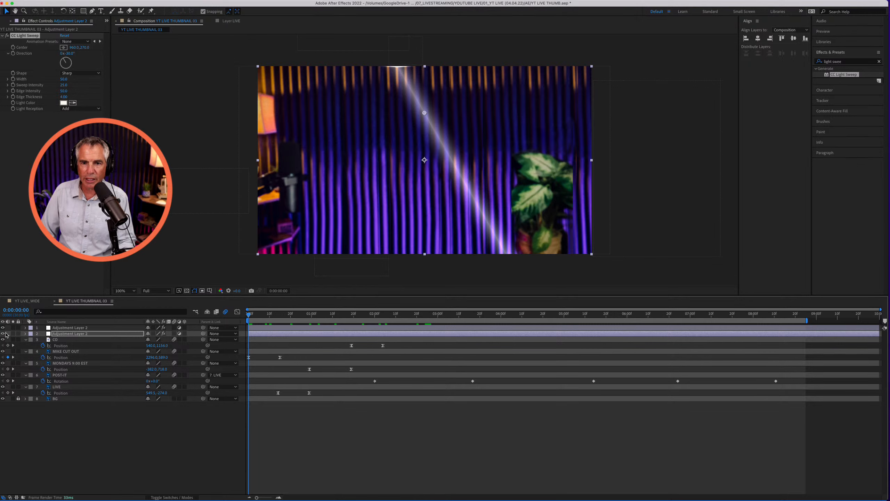
left_click(3, 333)
left_click(3, 334)
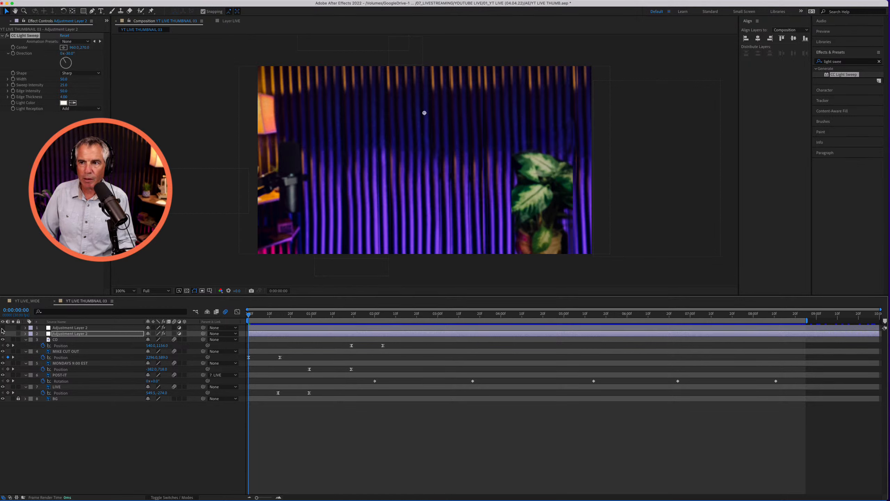
left_click(3, 334)
left_click(3, 333)
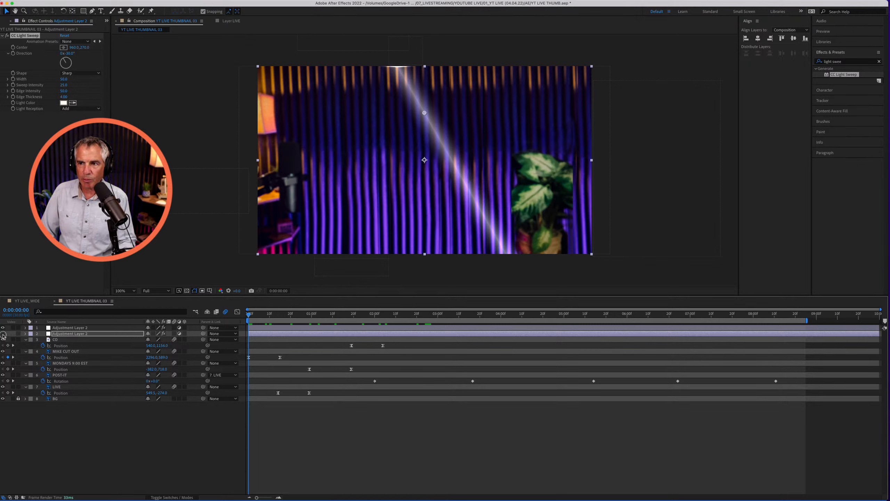
left_click(3, 333)
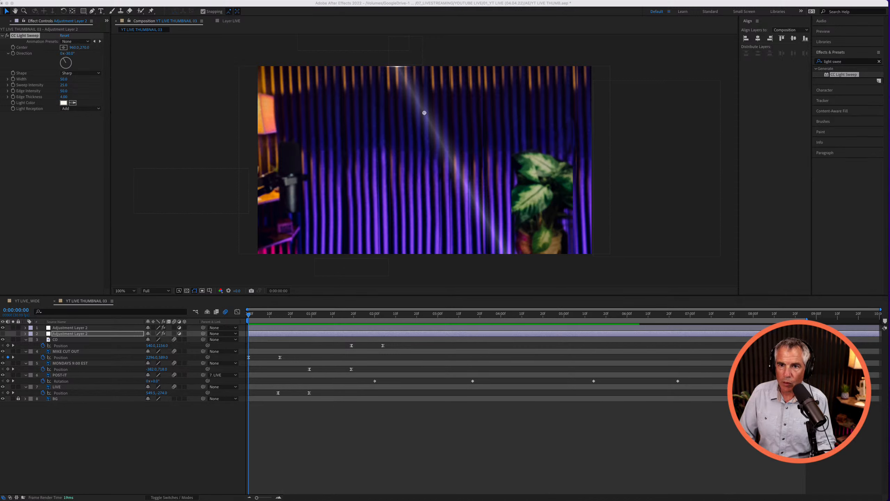
Step: Collapse and re-expand the adjustment layer's CC Light Sweep settings to review them
left_click(141, 247)
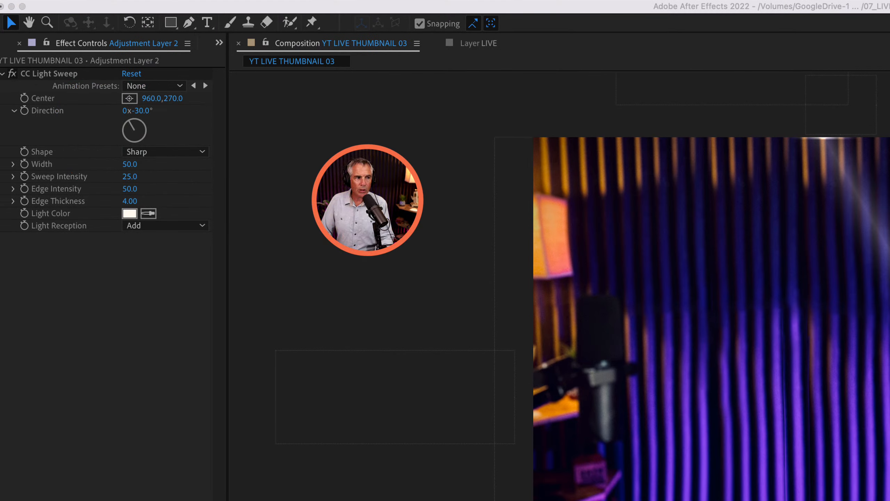
left_click(880, 332)
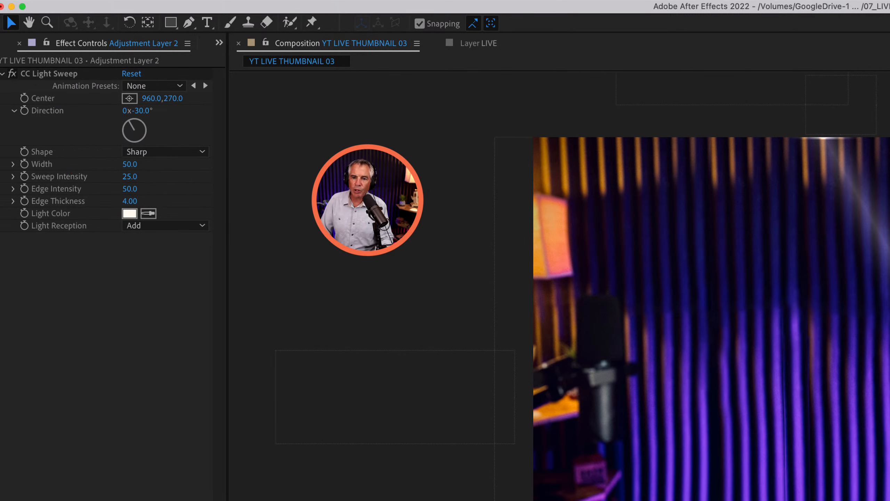
left_click(880, 332)
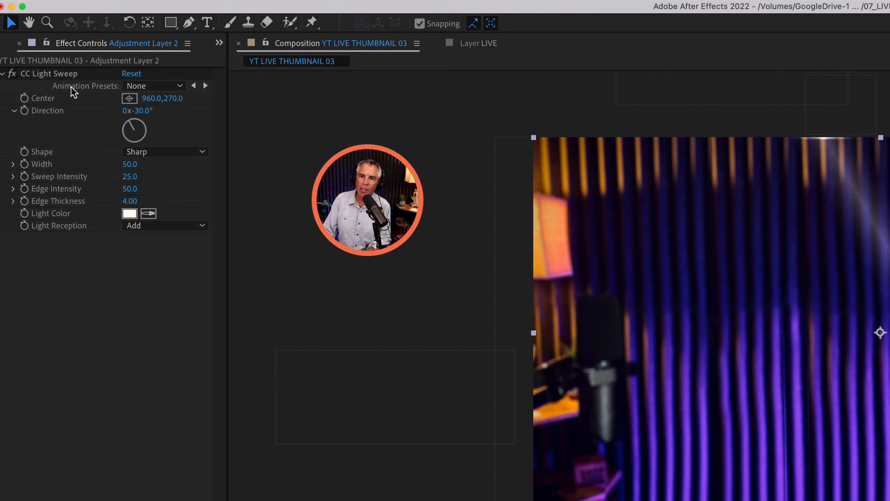
left_click(1, 76)
left_click(1, 75)
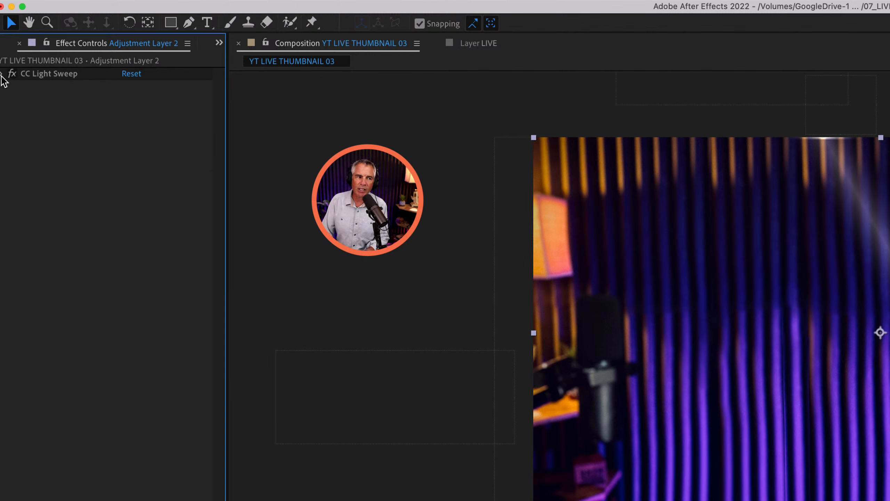
left_click(3, 75)
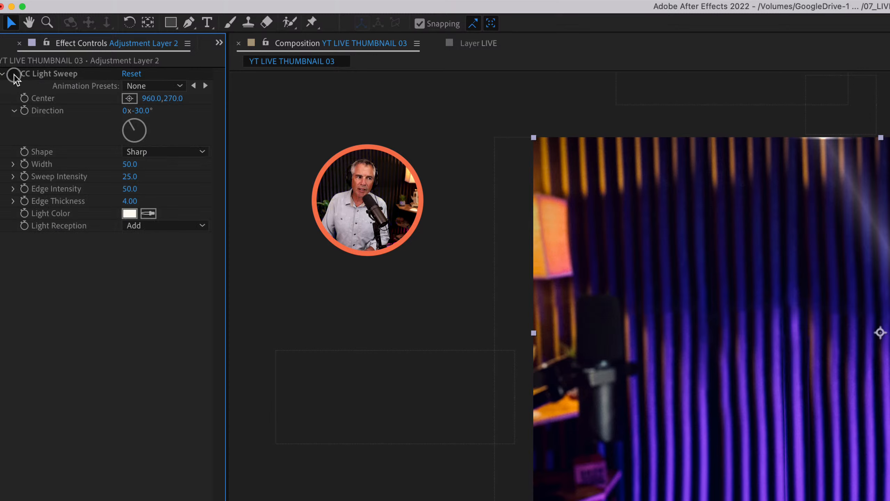
Step: Switch the CC Light Sweep effect off and on to compare the image with and without it
left_click(13, 74)
left_click(14, 74)
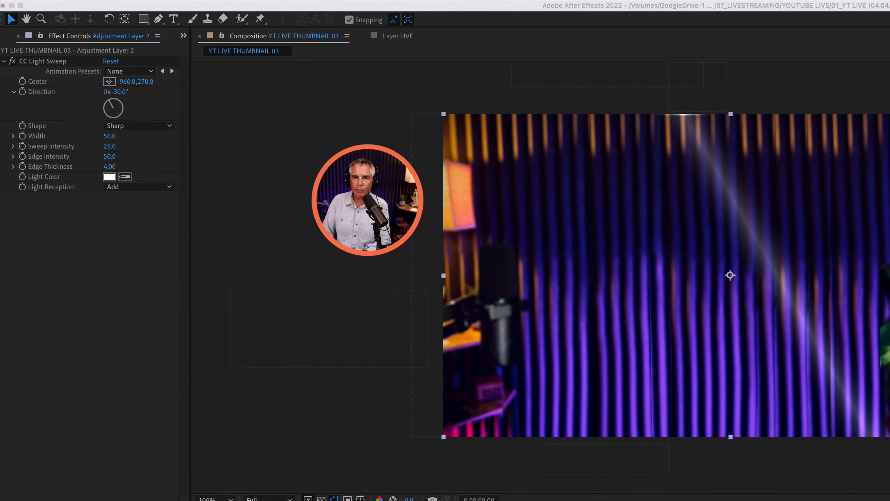
left_click(15, 62)
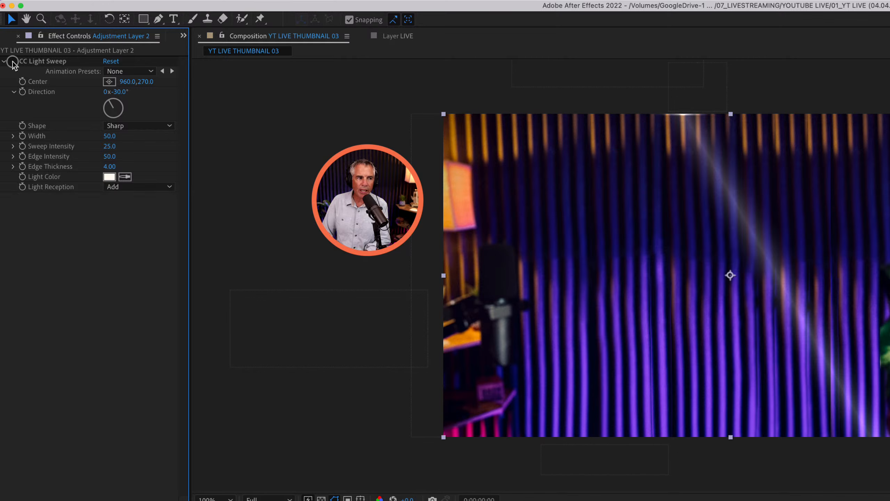
left_click(13, 62)
left_click(13, 61)
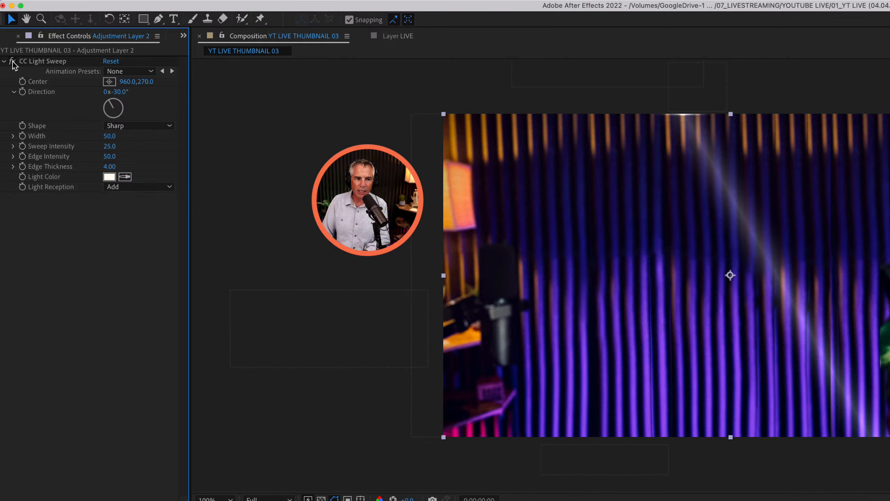
left_click(61, 62)
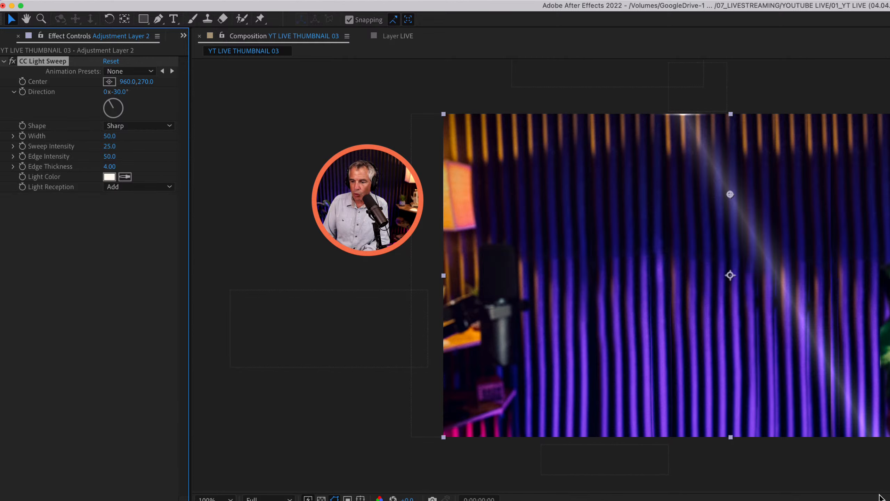
left_click(860, 499)
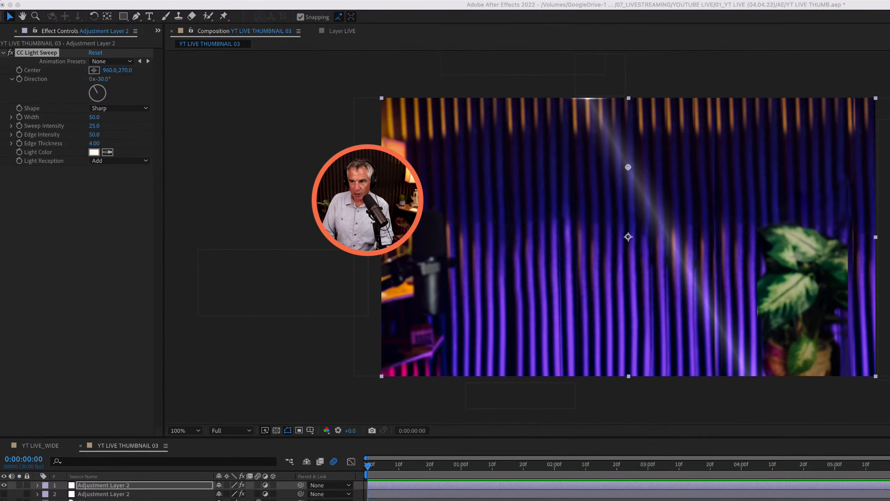
key("h")
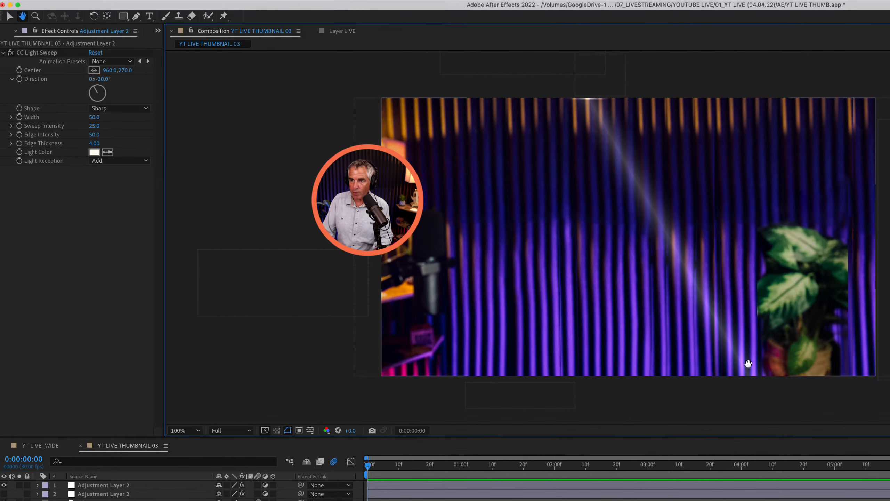
left_click_drag(748, 364, 549, 342)
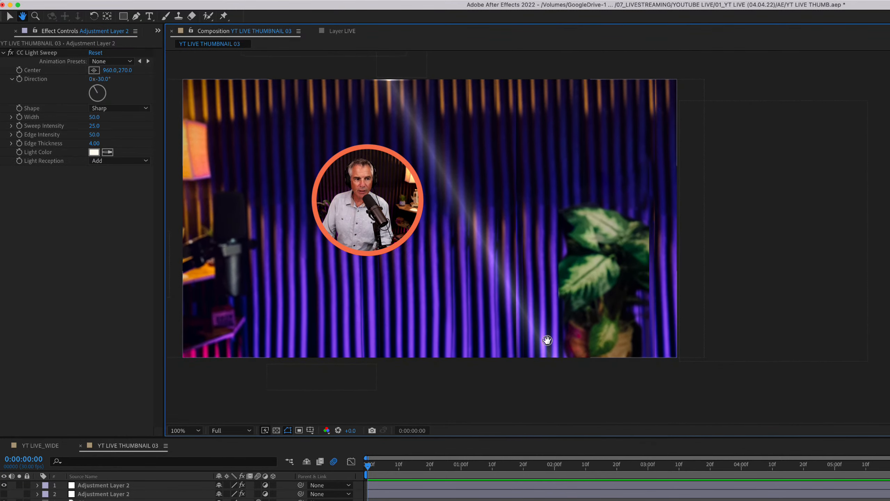
key("v")
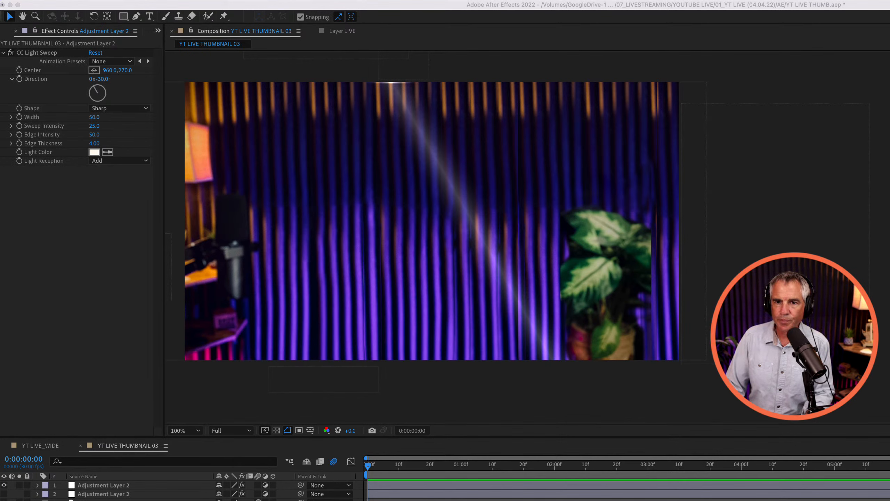
left_click(72, 291)
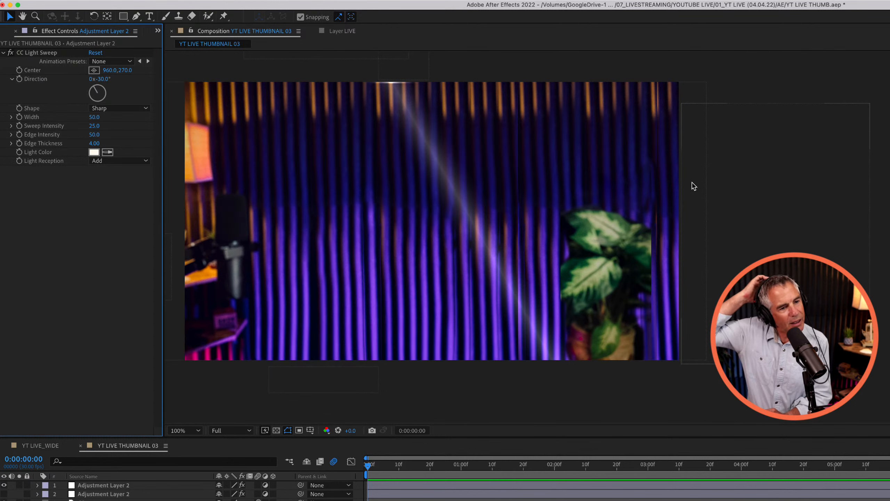
scroll(639, 150, "up", 1)
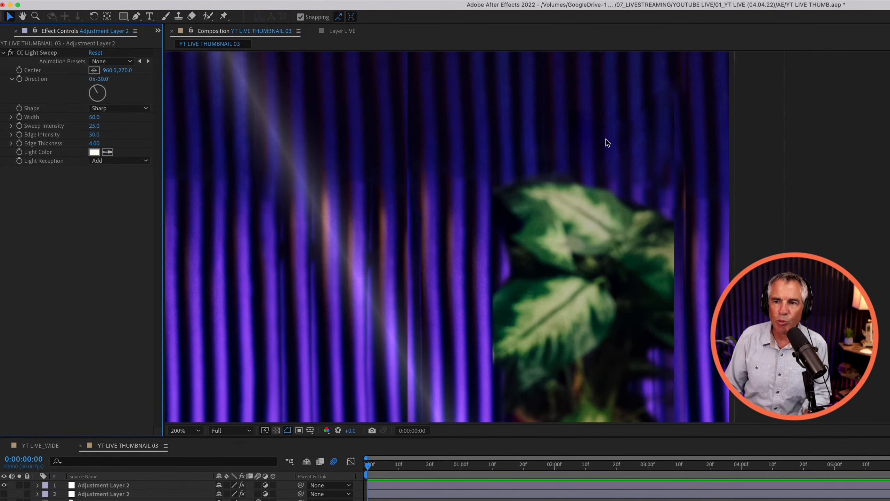
scroll(602, 145, "down", 1)
scroll(603, 146, "up", 1)
scroll(602, 145, "down", 1)
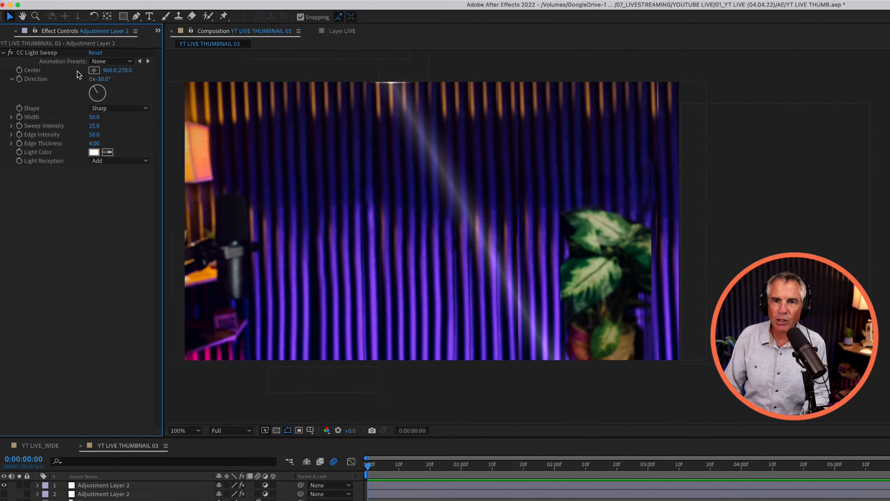
Step: Rotate the upper adjustment layer's light sweep to about 2° and move its center just past the frame's right edge, to about 1960, 534
left_click_drag(97, 92, 100, 91)
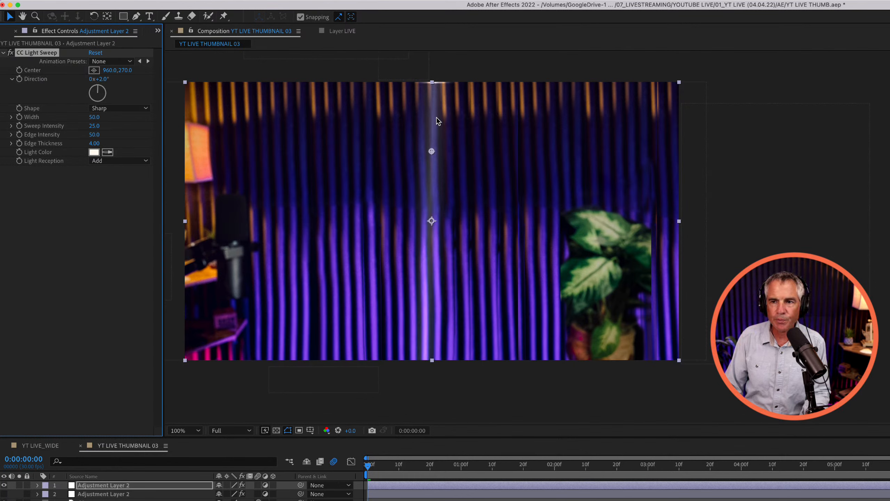
left_click_drag(431, 170, 444, 186)
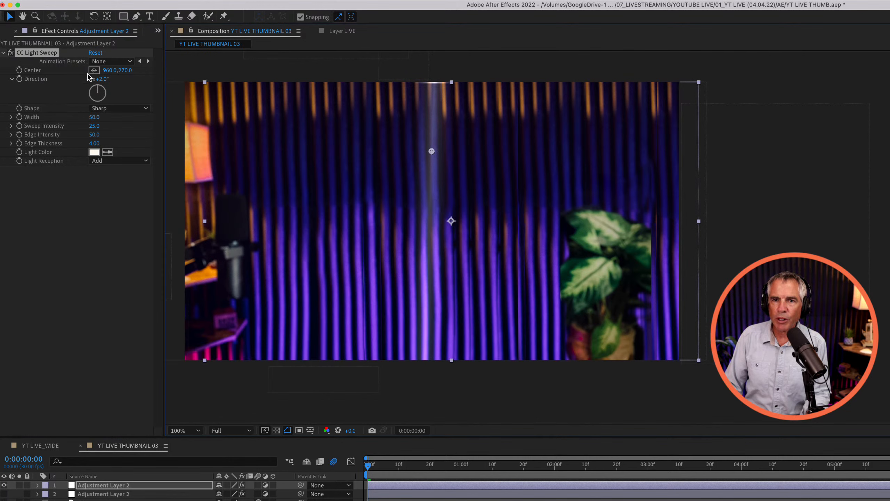
left_click_drag(109, 70, 300, 76)
left_click_drag(525, 153, 689, 220)
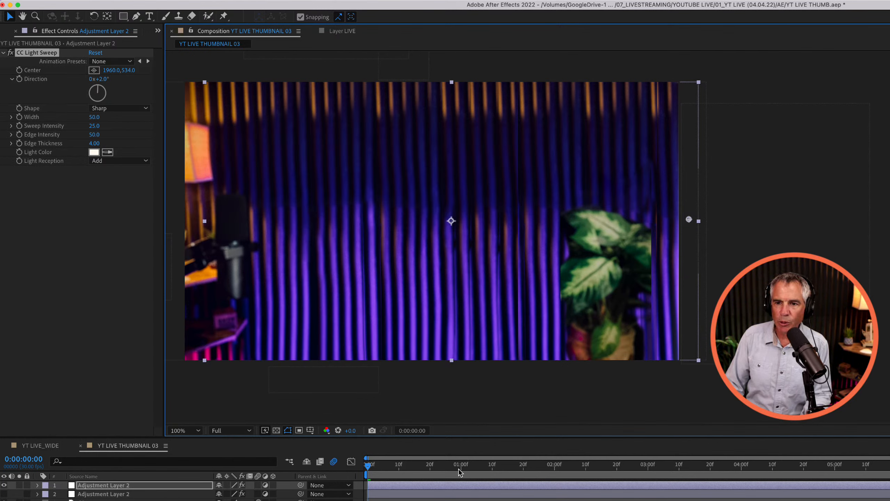
Step: Add a Center keyframe for the upper light sweep at 0:00:00:00 and reveal the layer's effect properties in the timeline
left_click(367, 468)
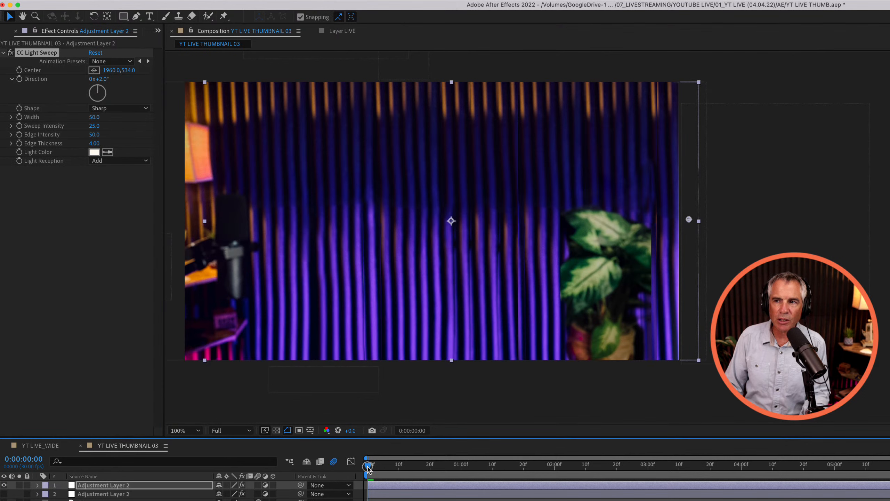
left_click(20, 76)
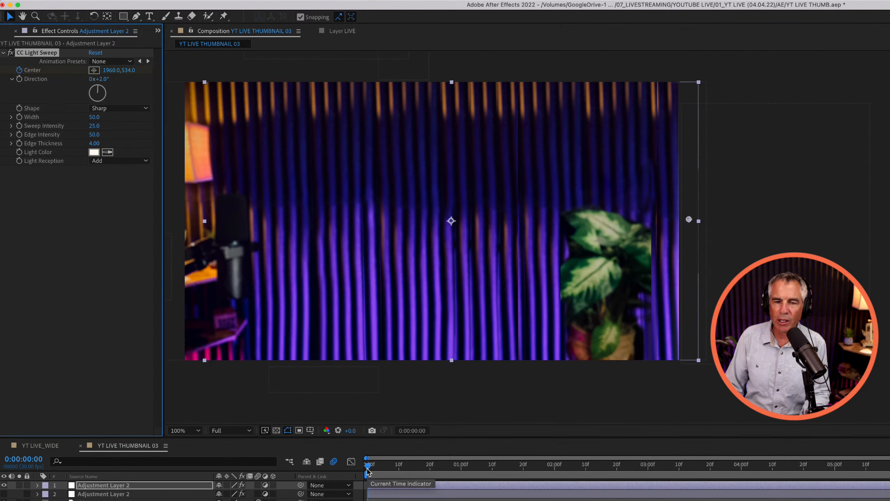
key("e")
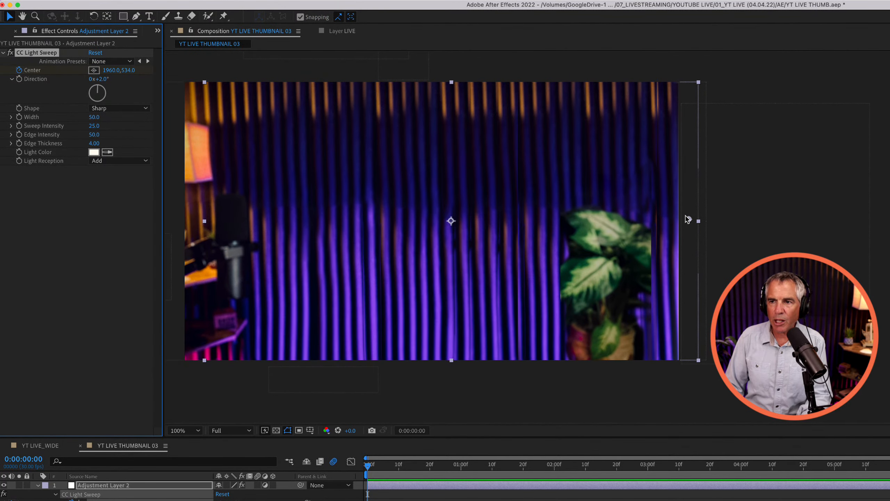
Step: Try moving the upper light sweep's center across the frame, and undo the move
left_click_drag(688, 219, 400, 224)
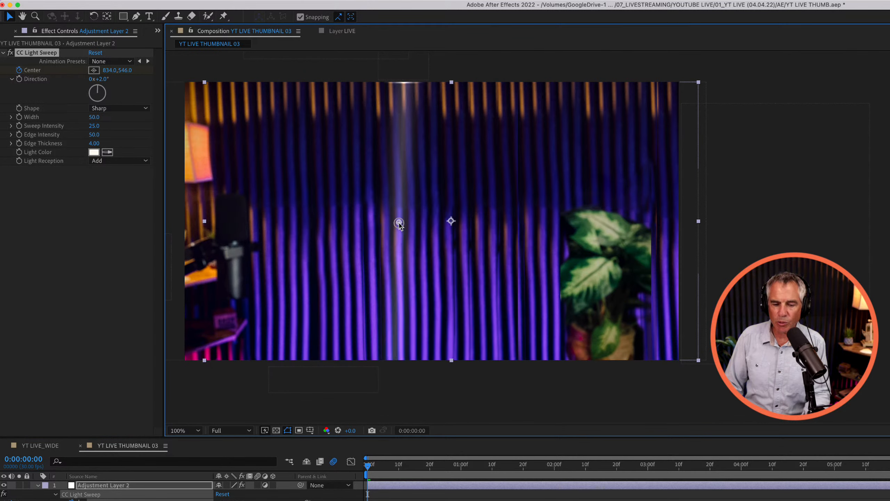
key("super+z")
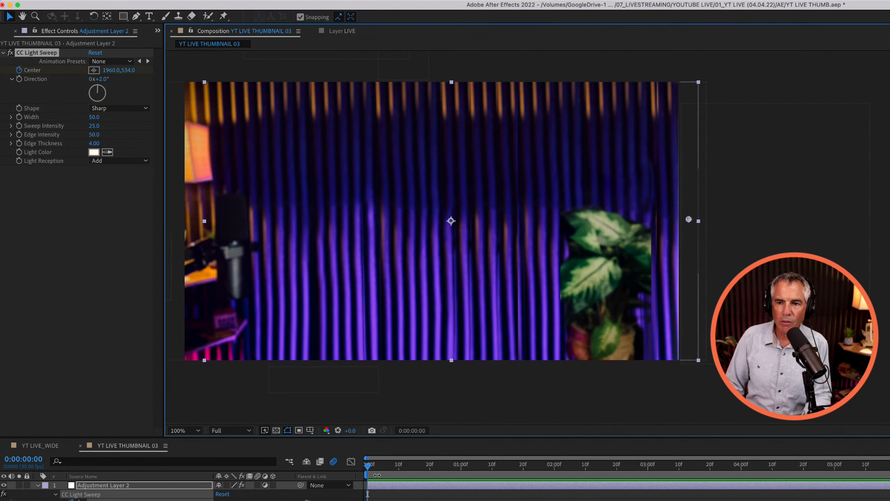
Step: At 0:00:03:00, move the upper light sweep's center just past the frame's left edge, to about -32, 534
left_click_drag(368, 470, 717, 481)
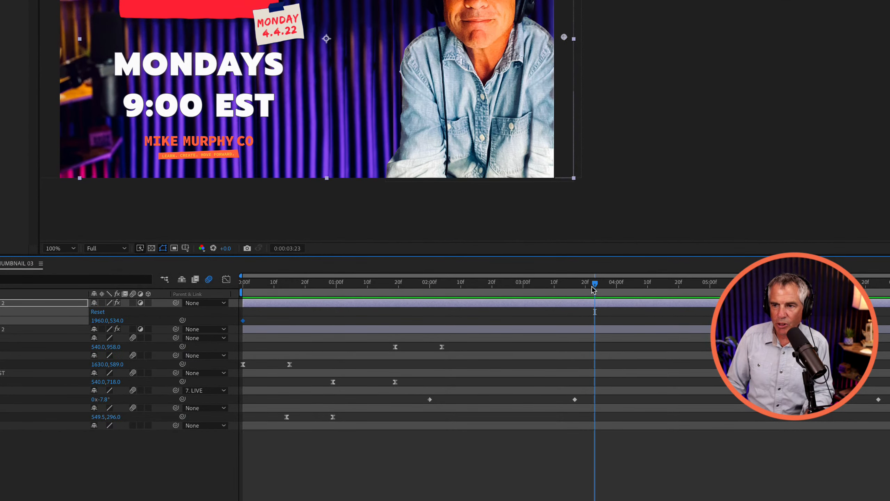
left_click_drag(595, 287, 522, 288)
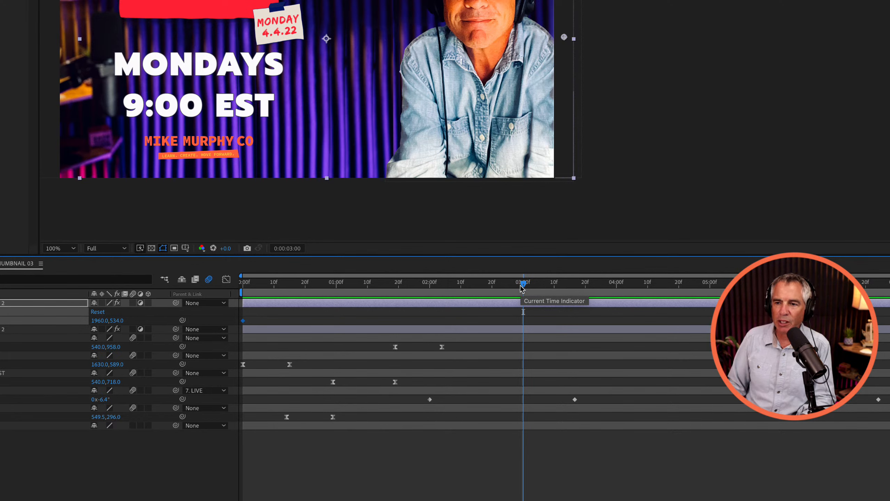
mouse_move(522, 288)
left_mouse_down()
mouse_move(434, 291)
mouse_move(523, 288)
left_mouse_up()
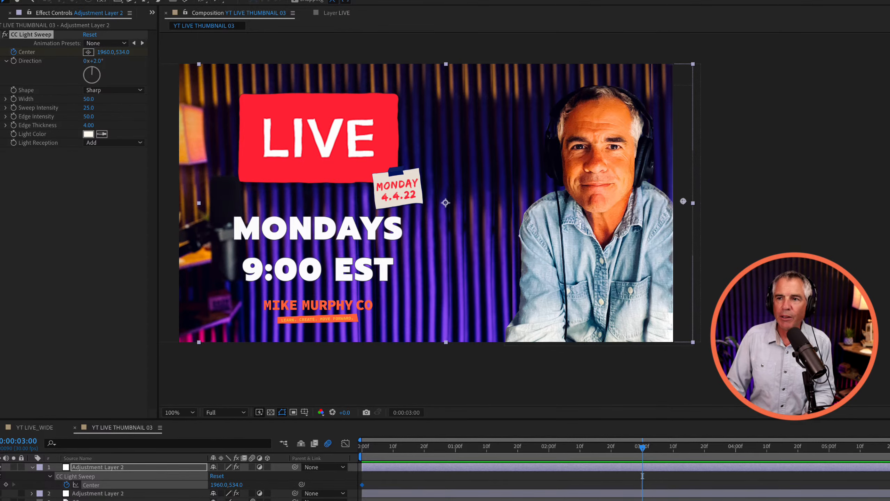
left_click_drag(683, 201, 170, 214)
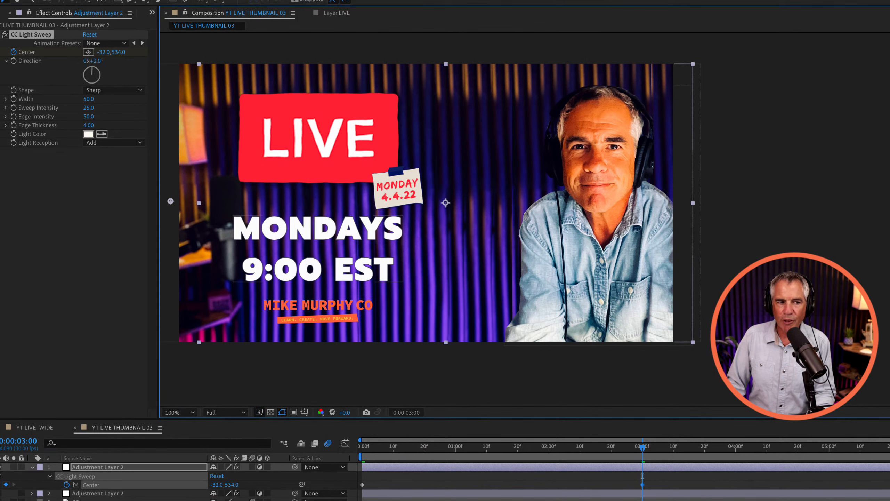
Step: Scrub back through the timeline to about 0:00:01:11 to preview the upper light sweep's movement
left_click_drag(641, 451, 489, 450)
right_click(415, 458)
left_click(415, 458)
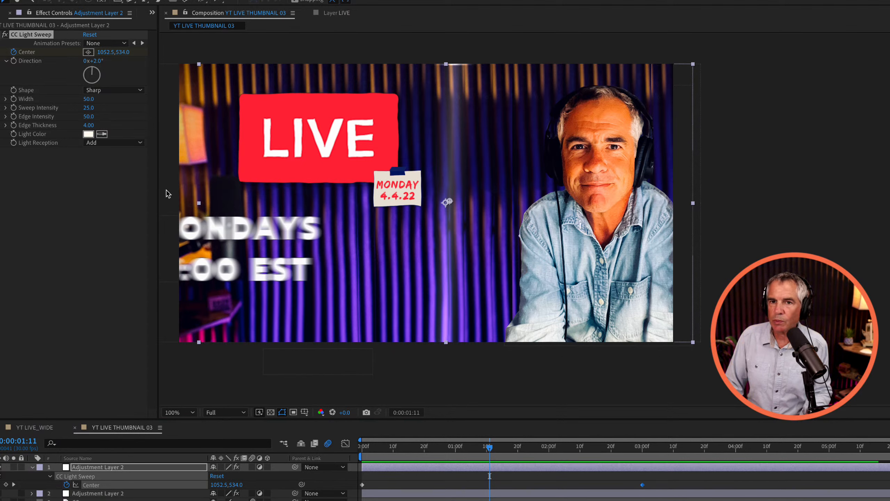
Step: Set the upper light sweep's Light Color to a sampled teal, 00B6B3, and scrub the timeline to preview it
left_click(89, 134)
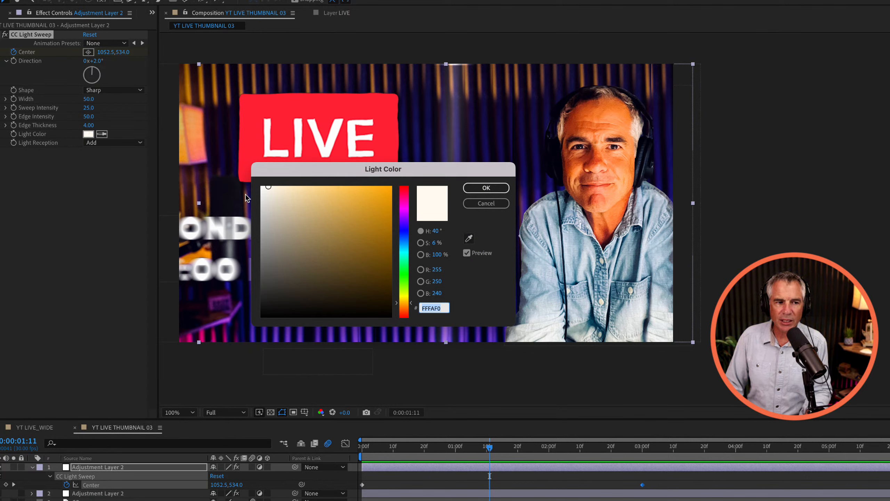
left_click(469, 238)
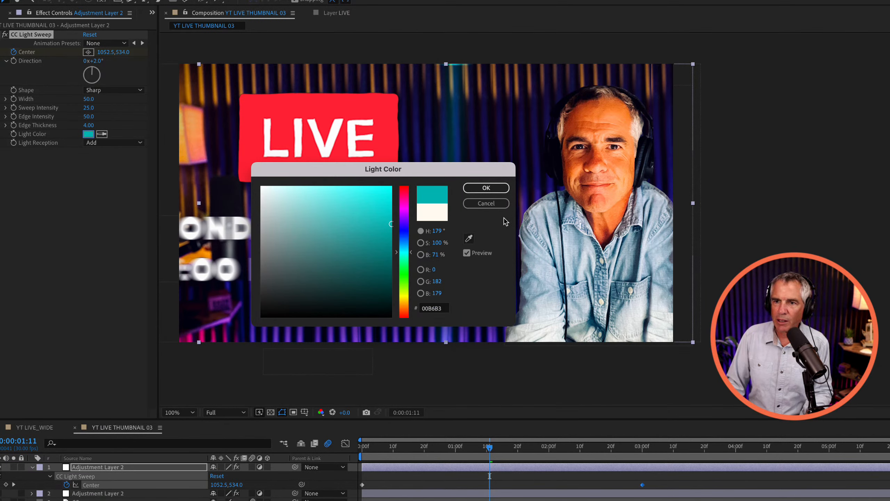
left_click(491, 189)
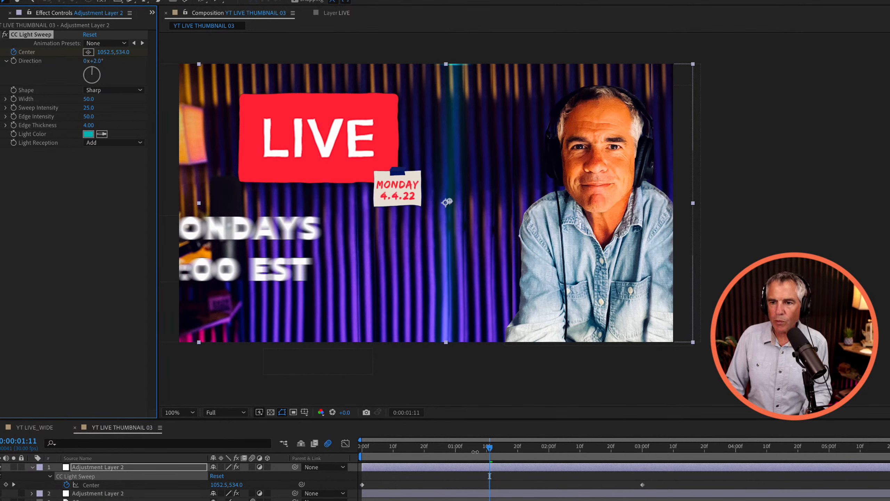
mouse_move(491, 449)
left_mouse_down()
mouse_move(371, 450)
mouse_move(687, 455)
mouse_move(434, 457)
mouse_move(478, 457)
left_mouse_up()
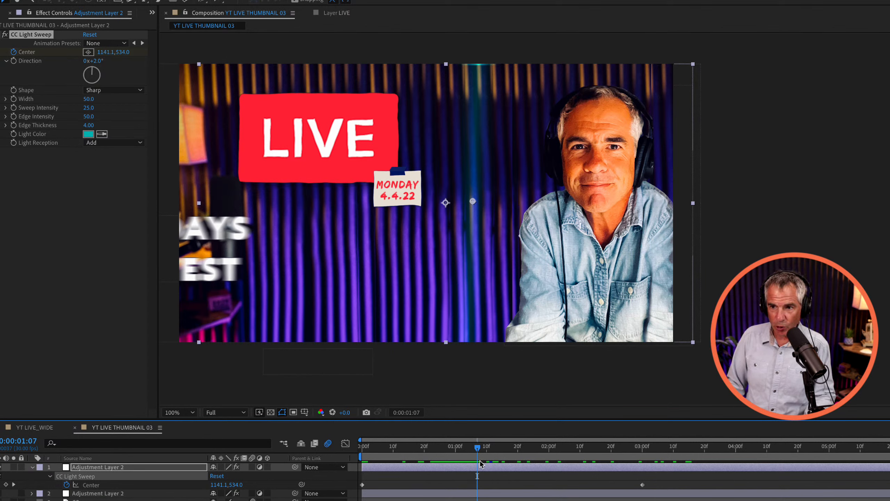
Step: At the composition's start, move the lower adjustment layer's light sweep center to about 986, 552 and make that layer visible
key("Home")
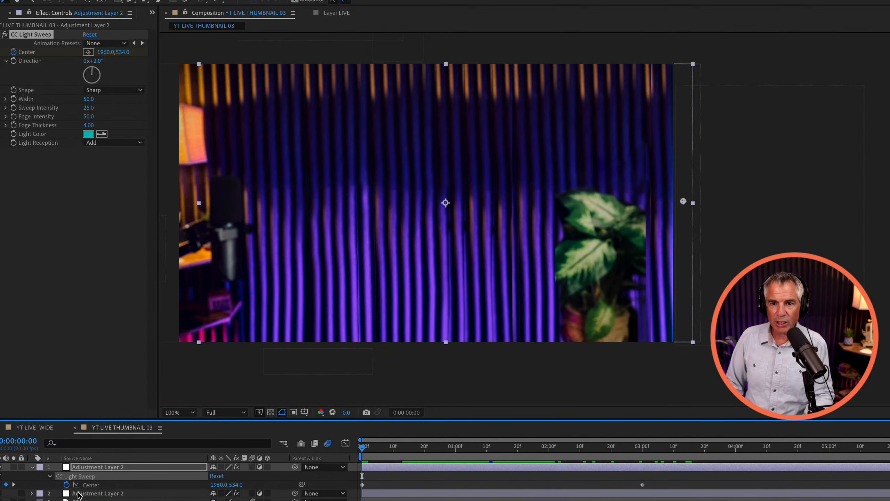
left_click(77, 494)
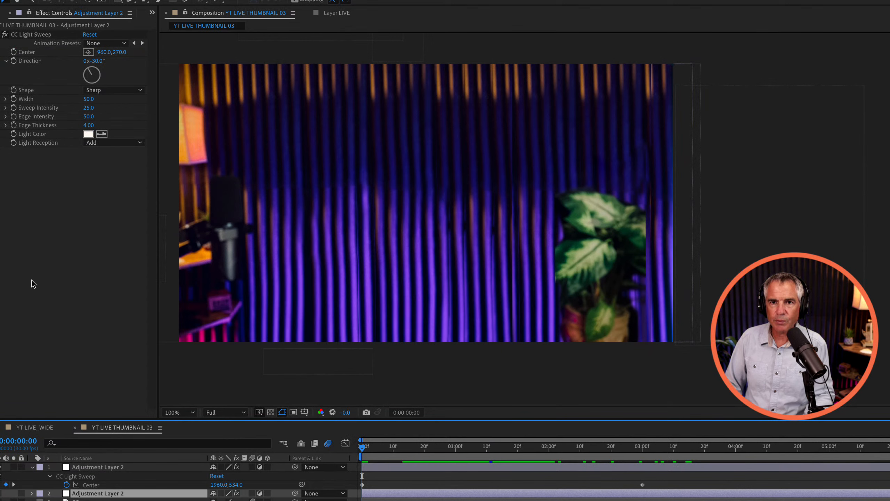
left_click(35, 35)
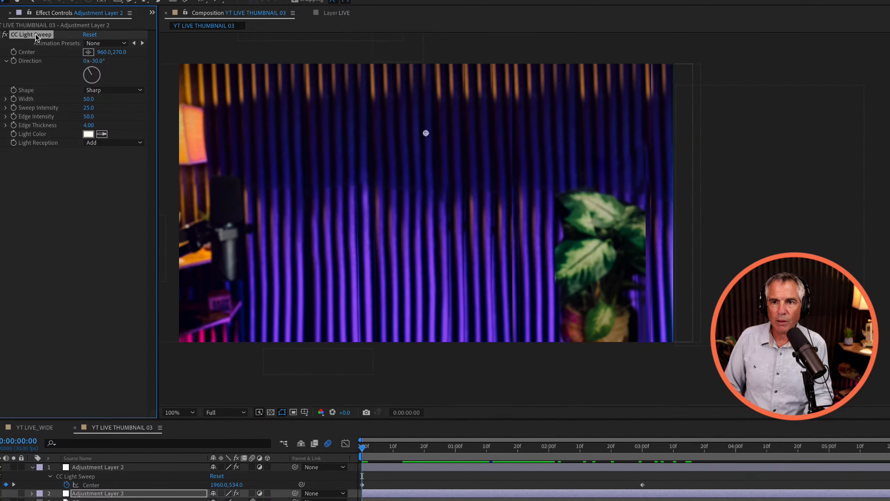
left_click_drag(425, 134, 433, 205)
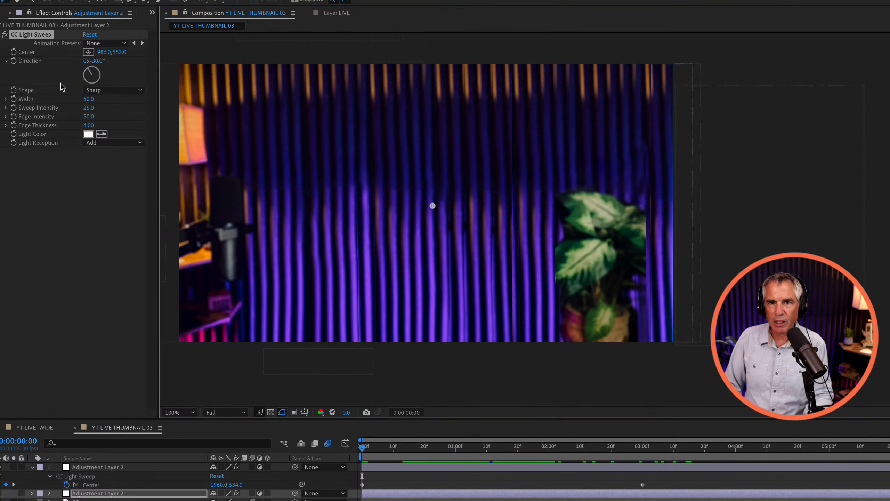
left_click(1, 494)
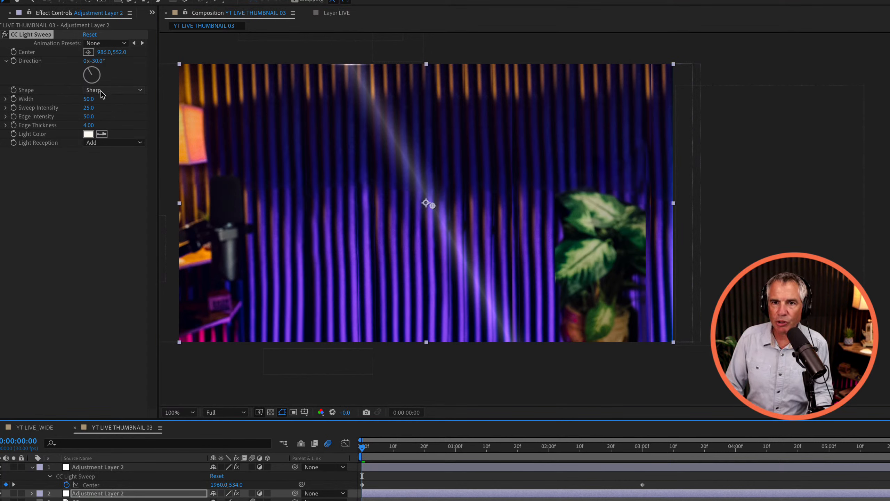
Step: Set the lower adjustment layer's light sweep Direction to 0°
left_click_drag(92, 73, 93, 76)
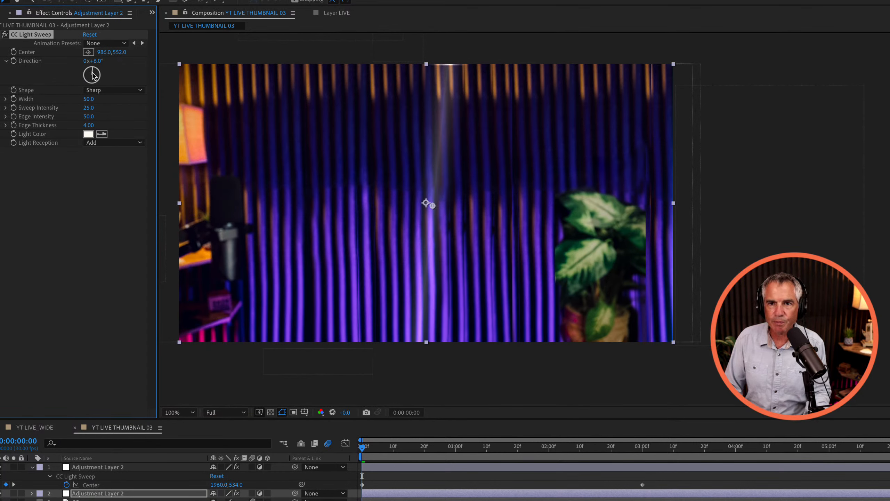
left_click(97, 61)
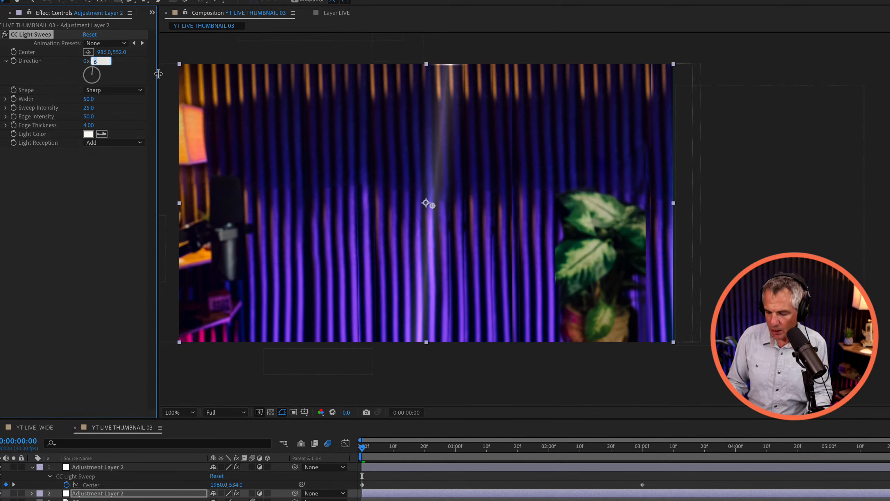
type("0")
key("Return")
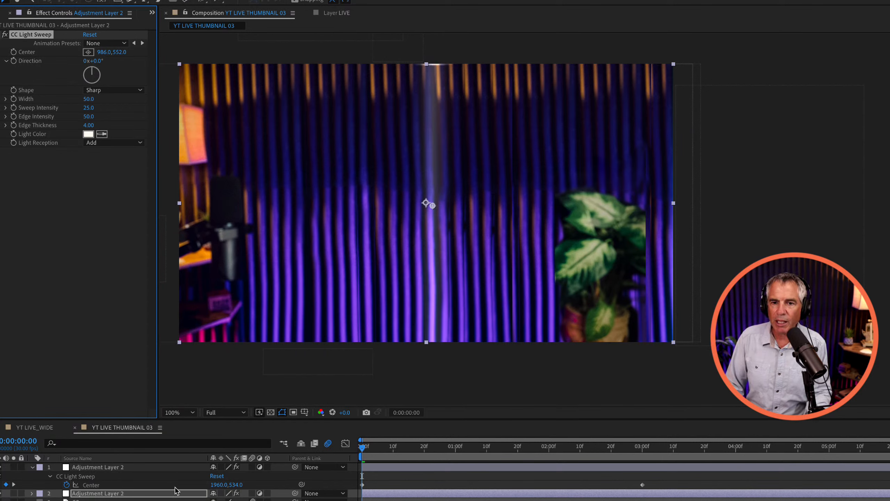
Step: At the composition's start, move the lower light sweep's Center off the frame's left edge to -46, 582 and keyframe it
left_click(363, 450)
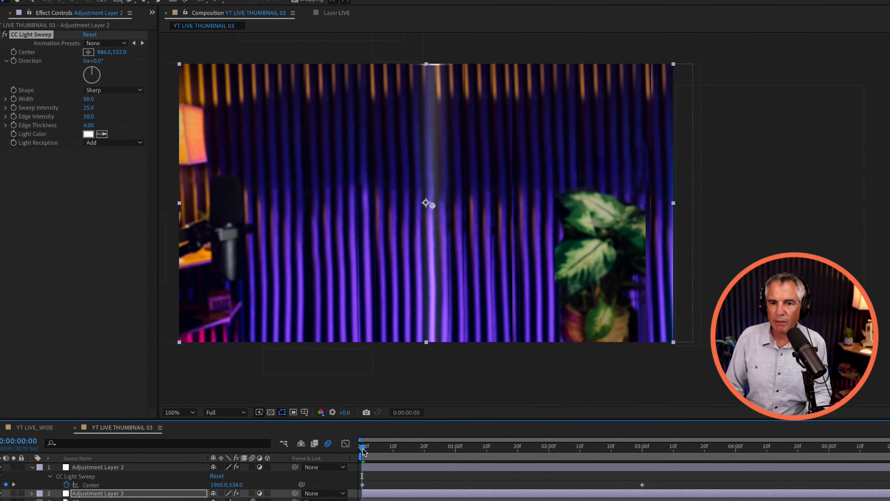
left_click(13, 52)
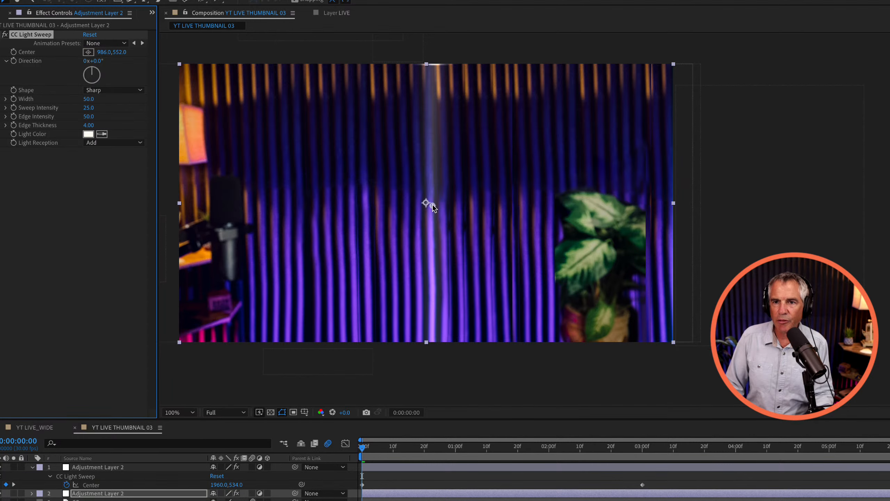
left_click_drag(433, 207, 167, 214)
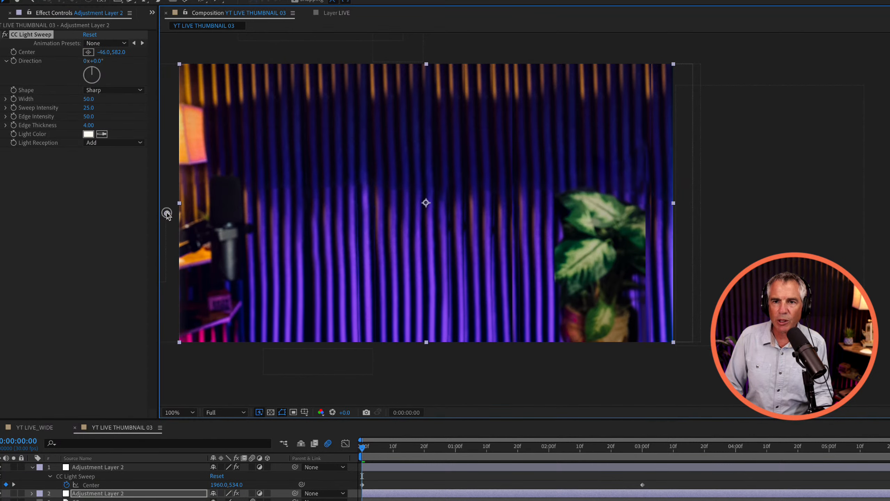
left_click(13, 53)
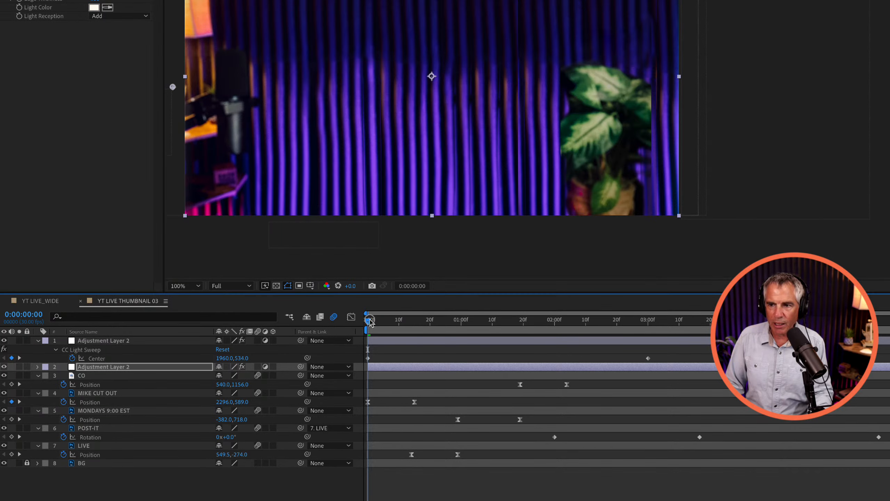
Step: At 0:00:03:00, move the lower light sweep's Center past the frame's right edge to 2038, 582
left_click_drag(373, 320, 629, 321)
key("k")
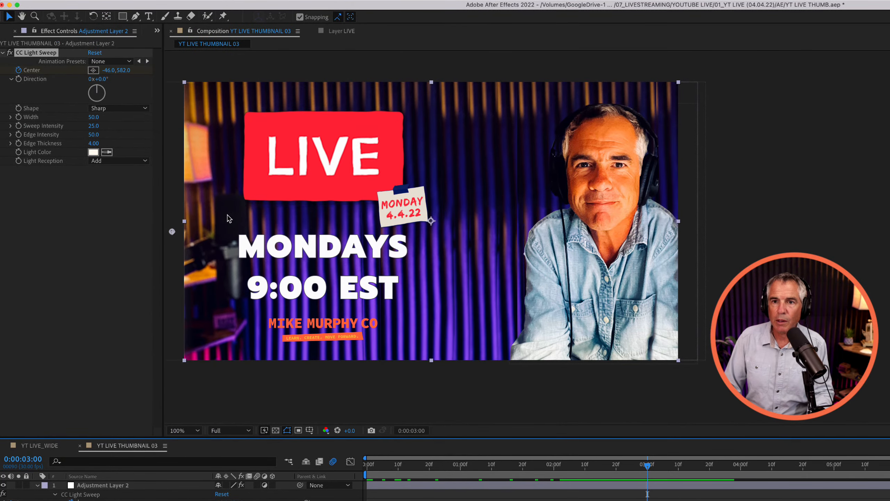
left_click_drag(172, 231, 708, 256)
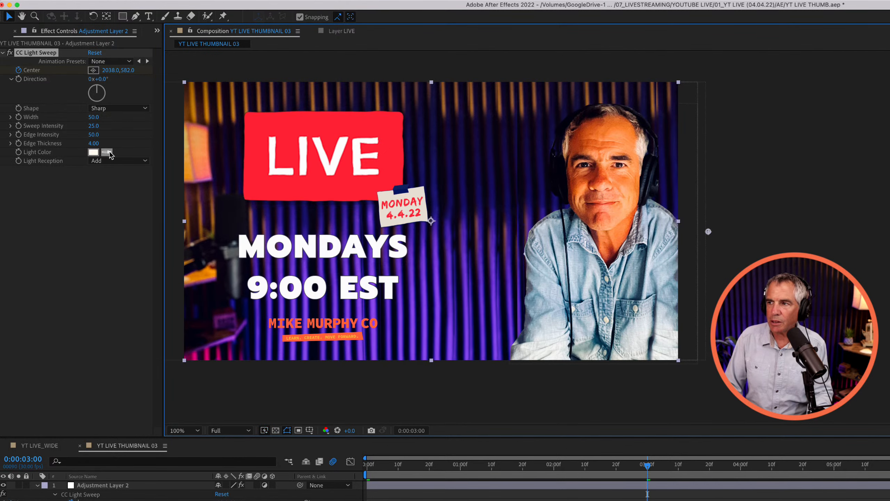
Step: Try a sampled purple as the lower light sweep's Light Color and shift it to magenta FF00D6
left_click(108, 151)
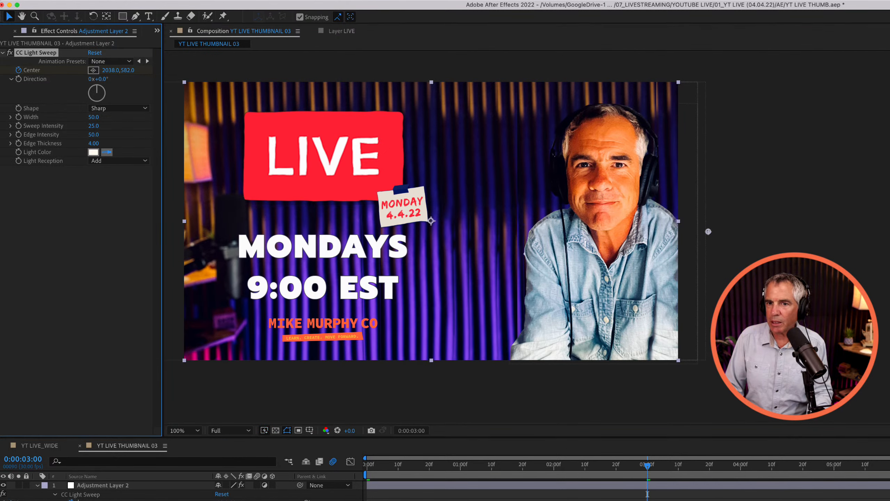
left_click(435, 304)
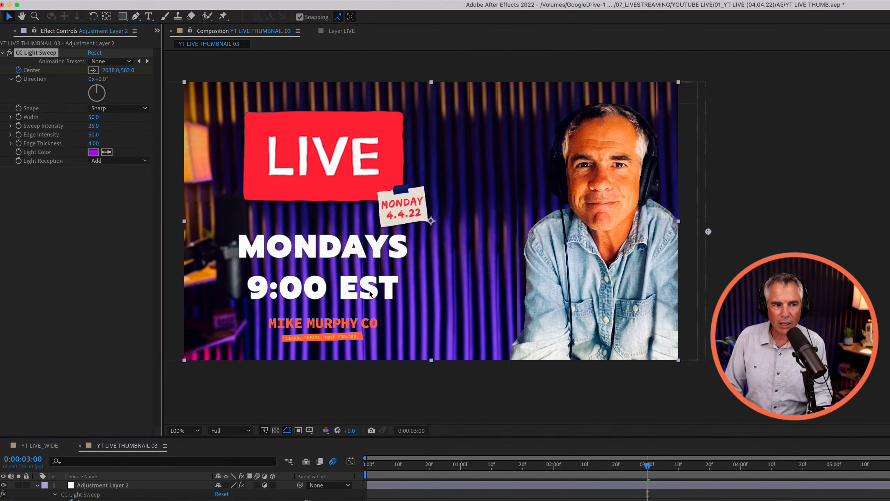
left_click(93, 152)
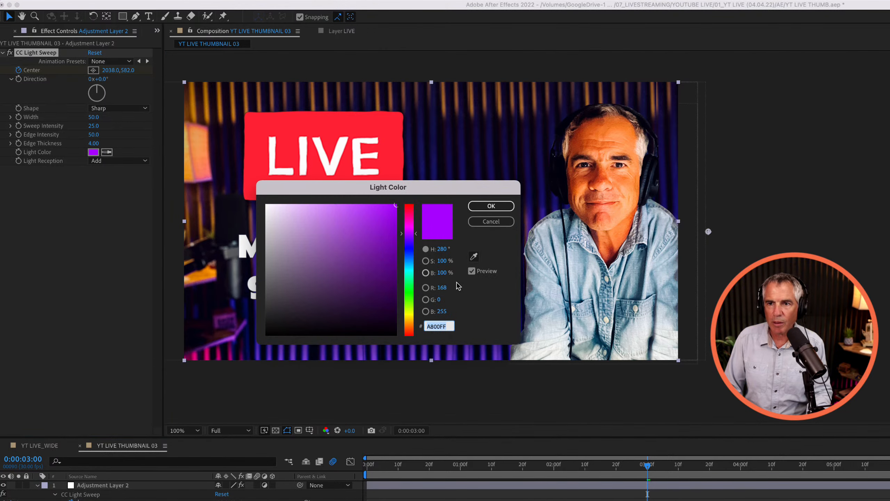
left_click(411, 230)
left_click_drag(411, 230, 410, 222)
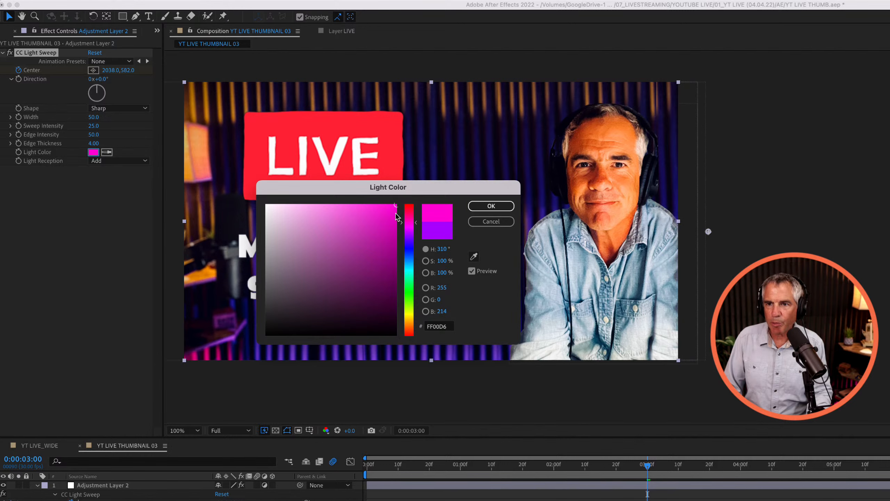
left_click(491, 206)
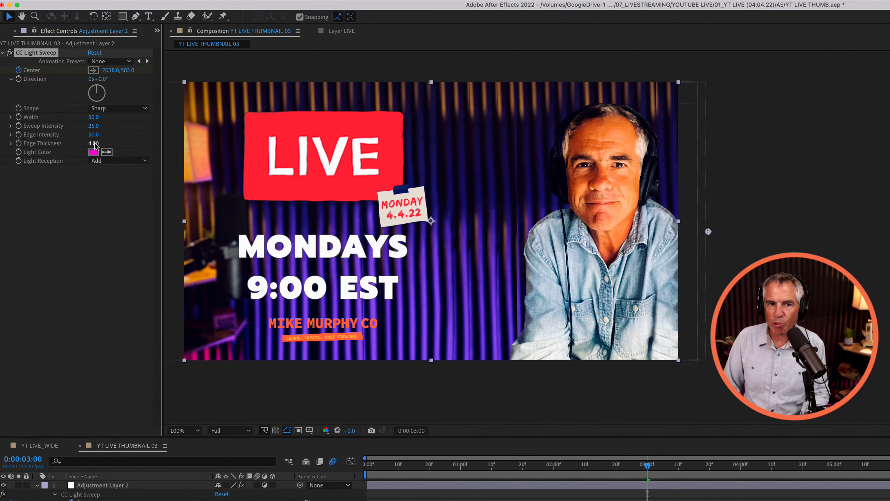
Step: Set the lower light sweep's Light Color to a bright green and preview the frame at 0:00:01:04
left_click(93, 152)
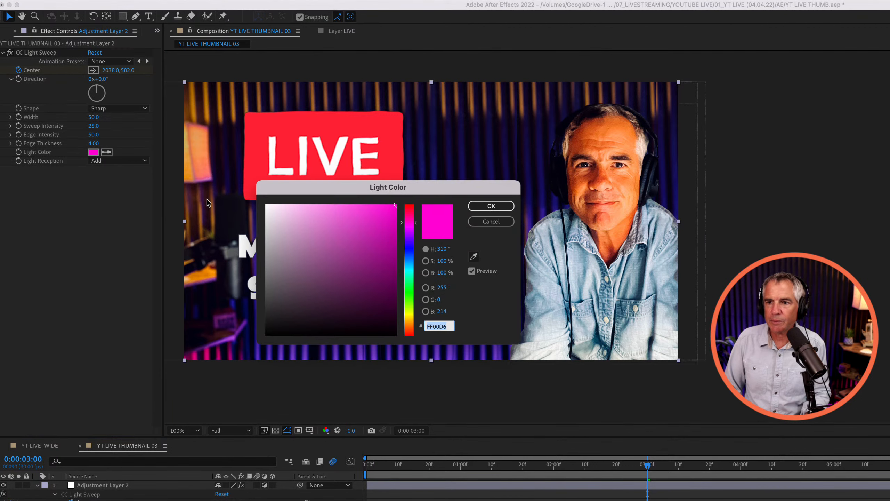
left_click(408, 283)
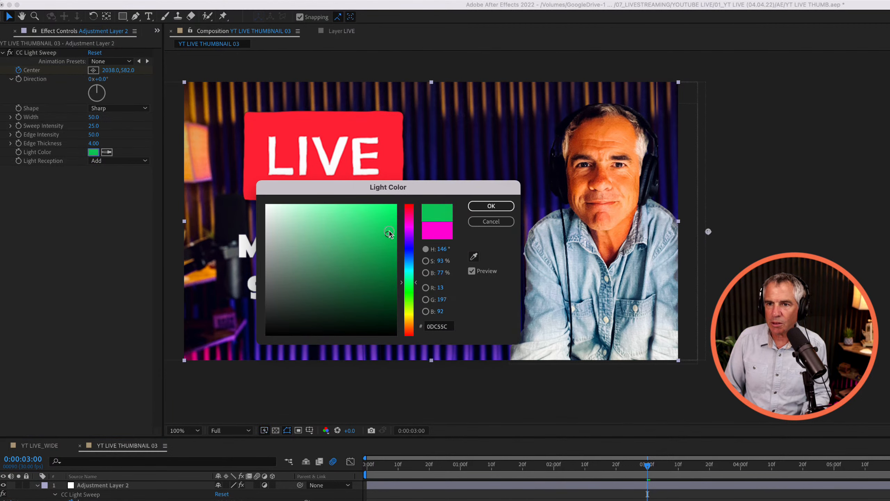
left_click(490, 206)
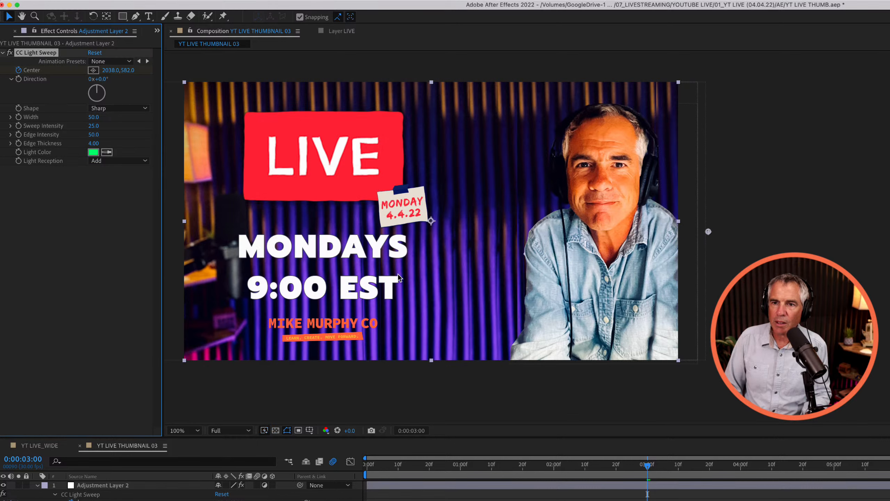
left_click(648, 465)
key("space")
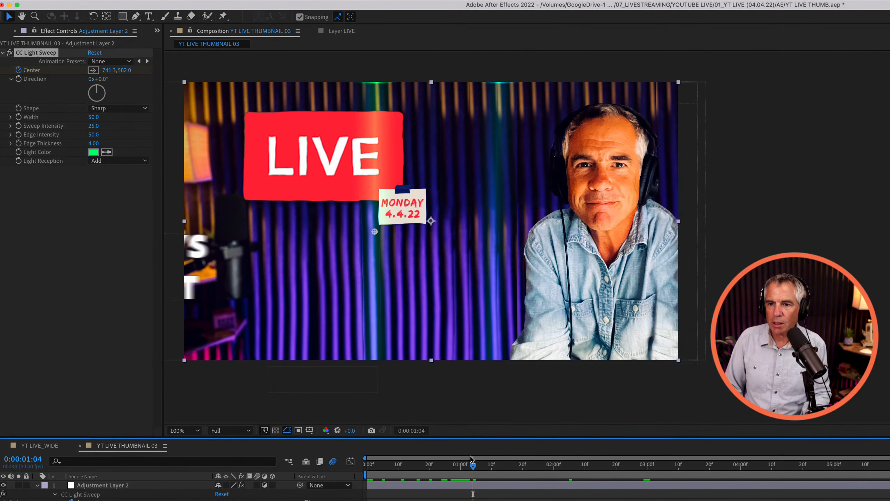
Step: Set the upper light sweep's Light Color to magenta FF00E7 and scrub the timeline to about 0:00:01:15
left_click(123, 487)
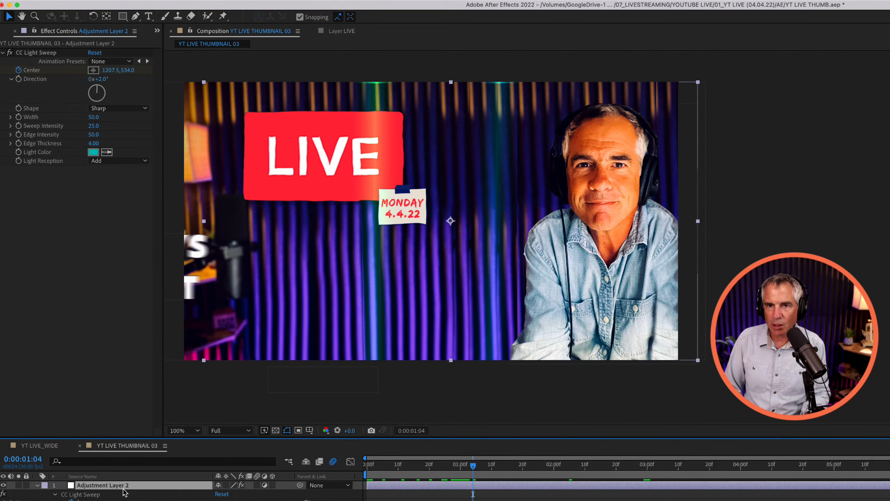
left_click(93, 152)
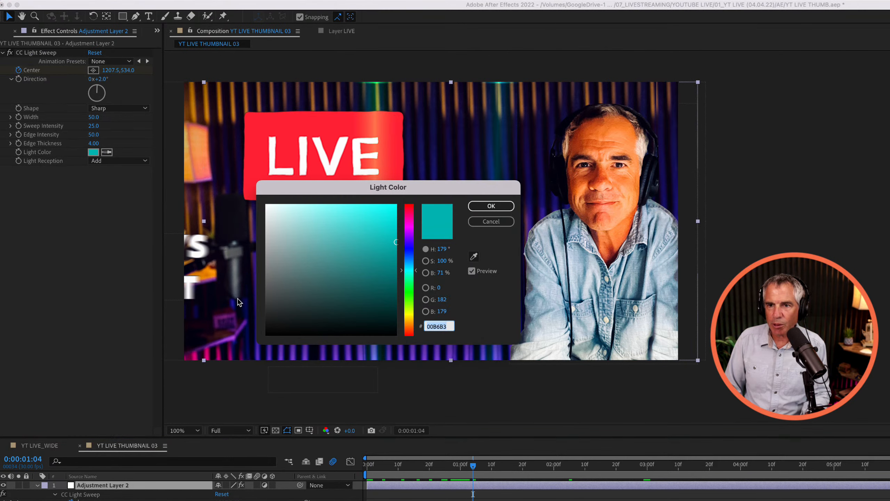
left_click_drag(405, 244, 402, 202)
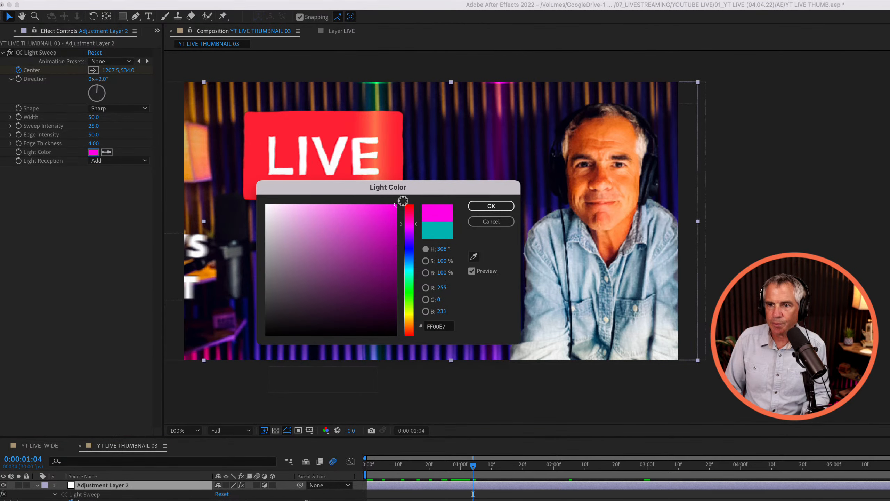
left_click(470, 207)
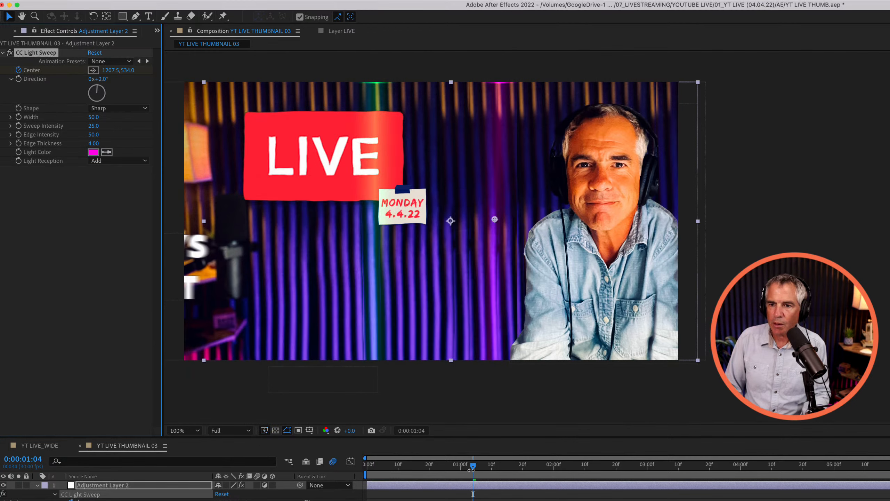
mouse_move(470, 466)
left_mouse_down()
mouse_move(366, 466)
mouse_move(488, 466)
left_mouse_up()
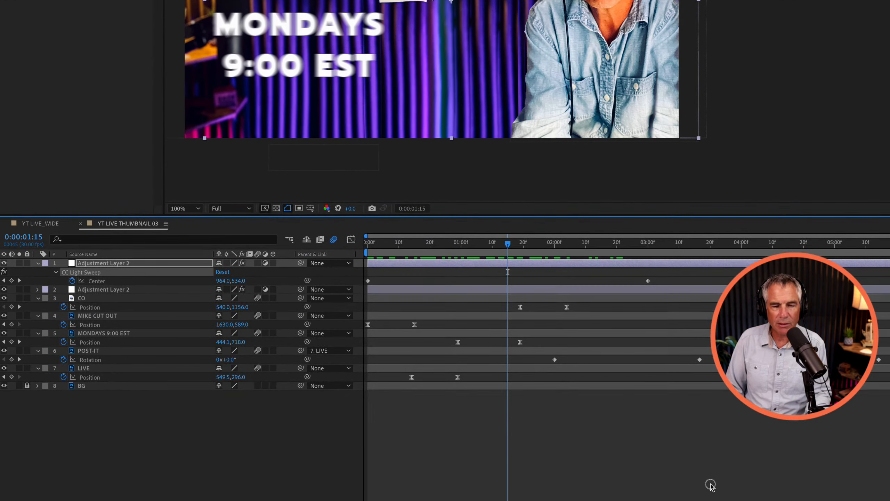
Step: Move both adjustment layers directly above the BG layer and play the animation from the start
left_click(99, 289, "shift")
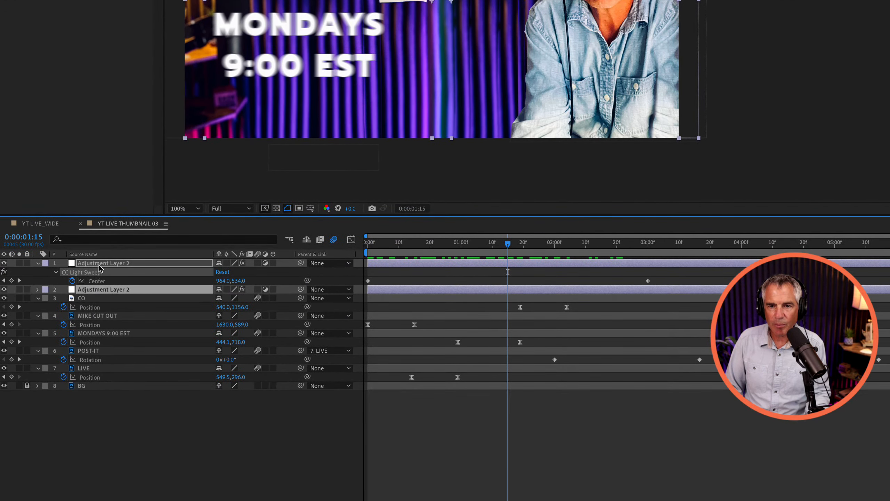
left_click_drag(99, 266, 105, 376)
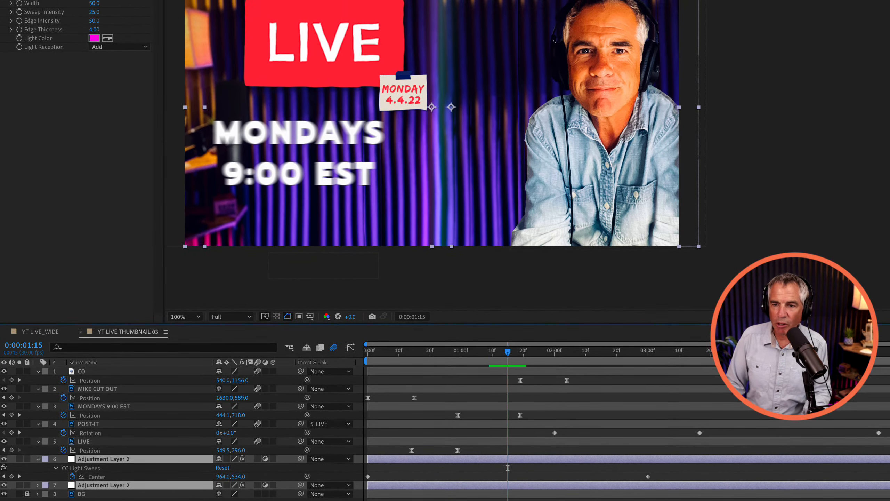
left_click_drag(505, 355, 322, 368)
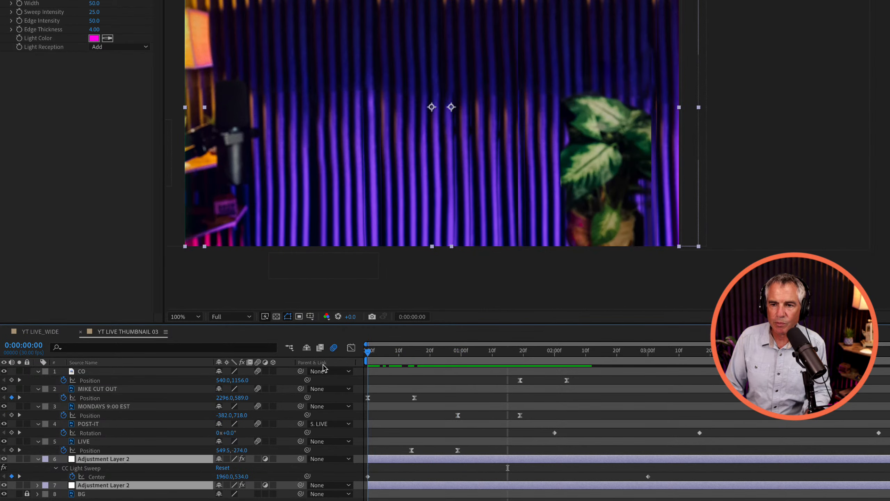
key("space")
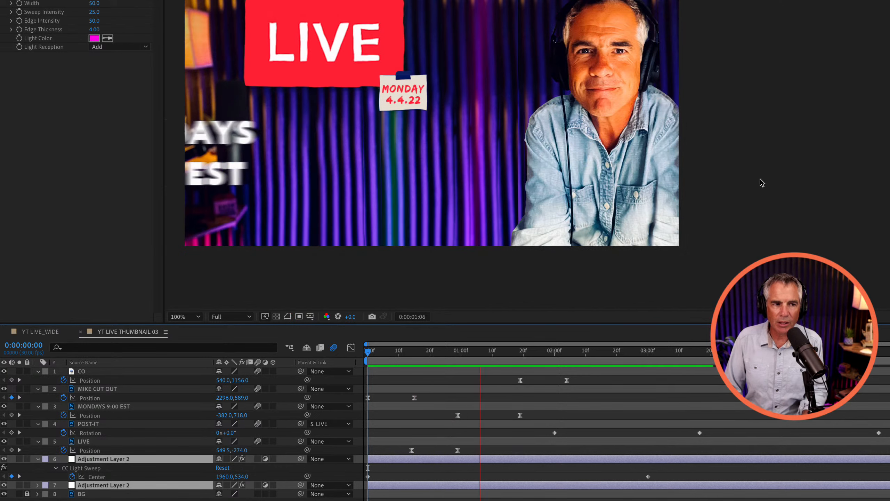
key("space")
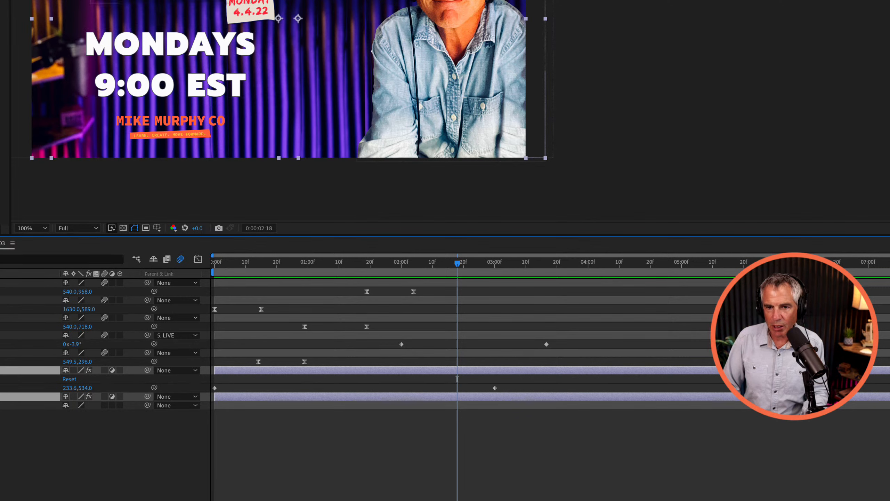
Step: Reveal both adjustment layers' Center keyframes and move the ending keyframes much later to slow the light sweeps
key("u")
key("u")
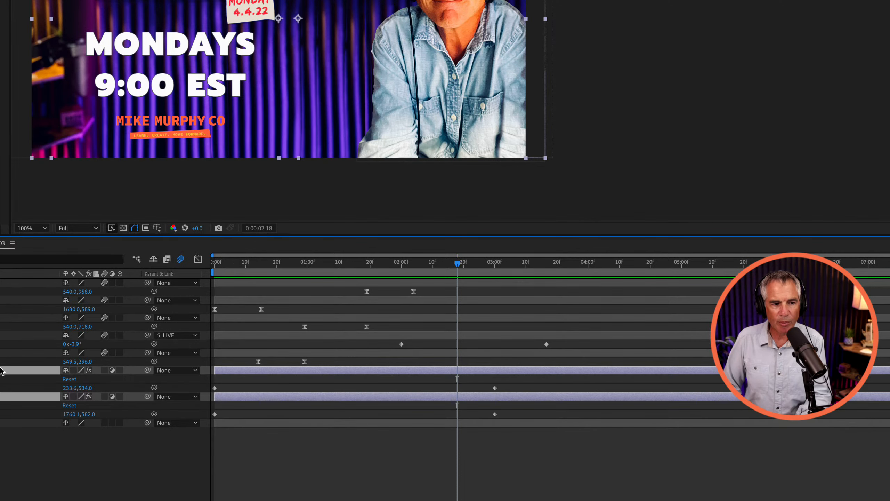
left_click_drag(530, 413, 889, 399)
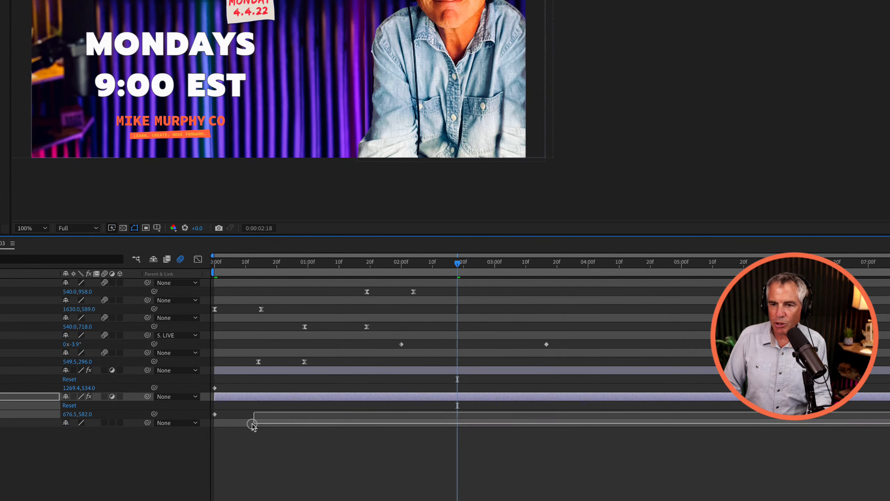
Step: Delay the lower light sweep's first Center keyframe to about 0:00:00:26 and adjust both sweeps' ending keyframes to later times
left_click(214, 414)
left_click_drag(214, 417, 293, 423)
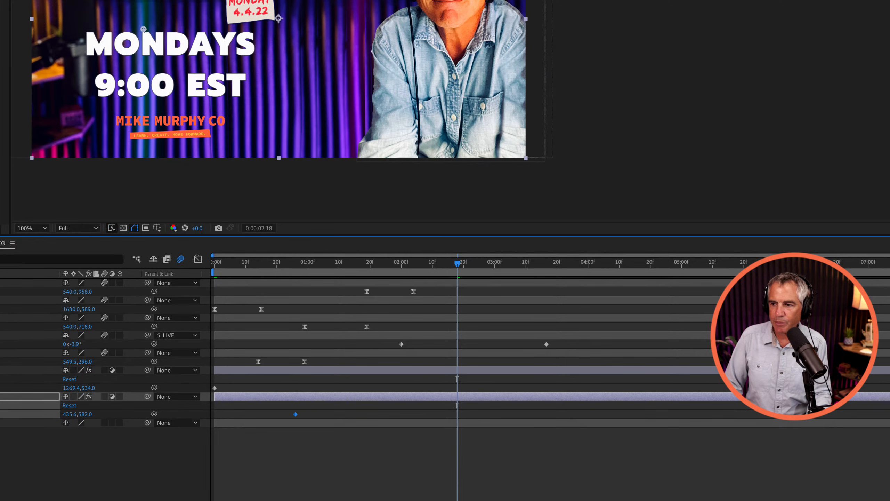
key("F2")
left_click_drag(69, 388, 110, 387)
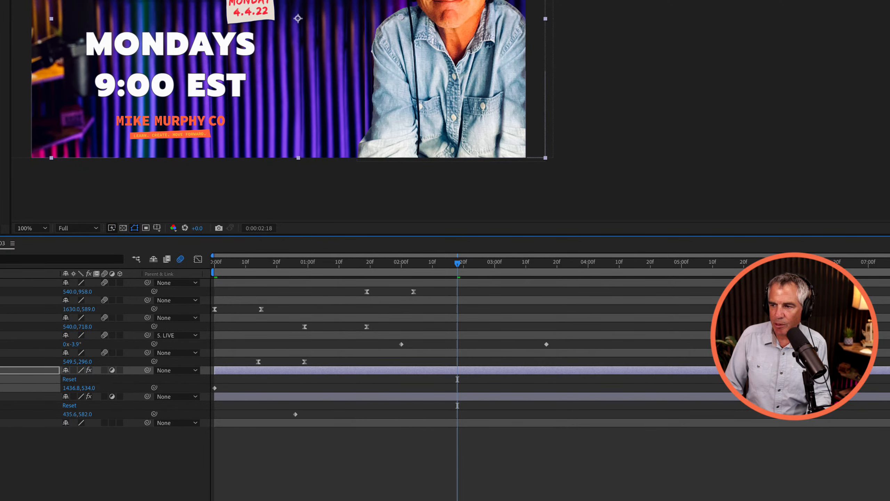
left_click_drag(69, 414, 54, 414)
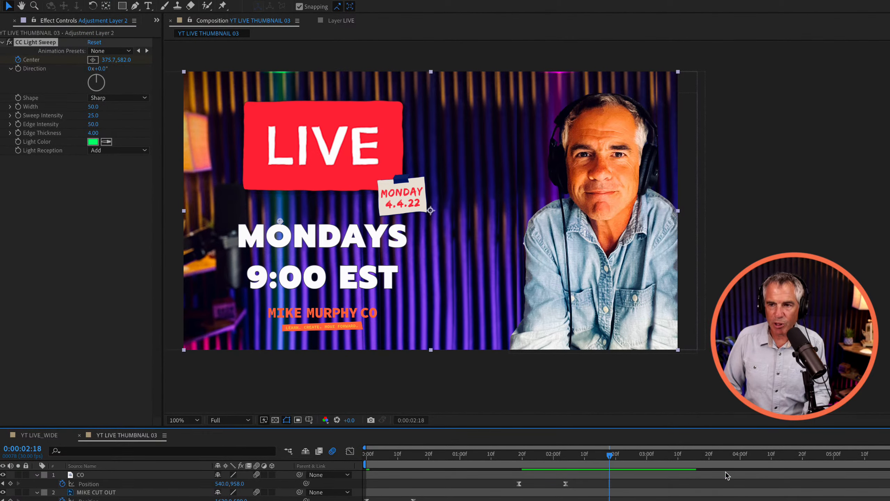
Step: Play the composition from the start to review the slower, offset light sweeps
left_click_drag(645, 459, 333, 452)
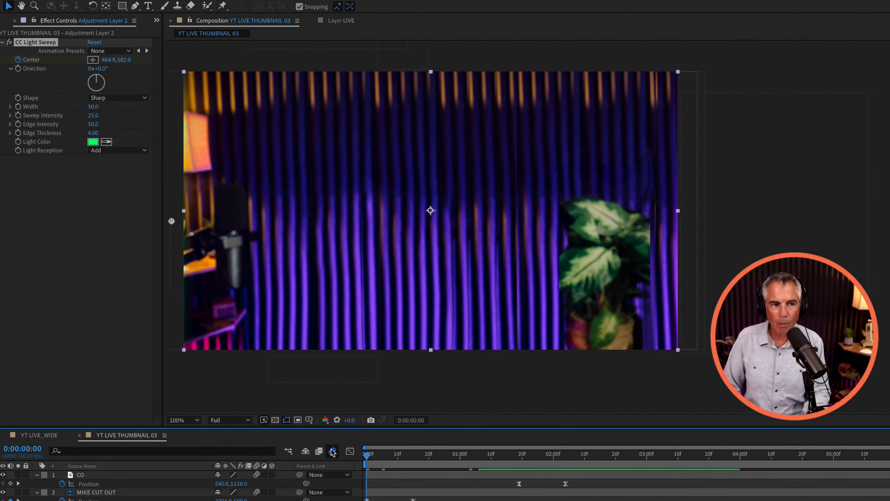
key("space")
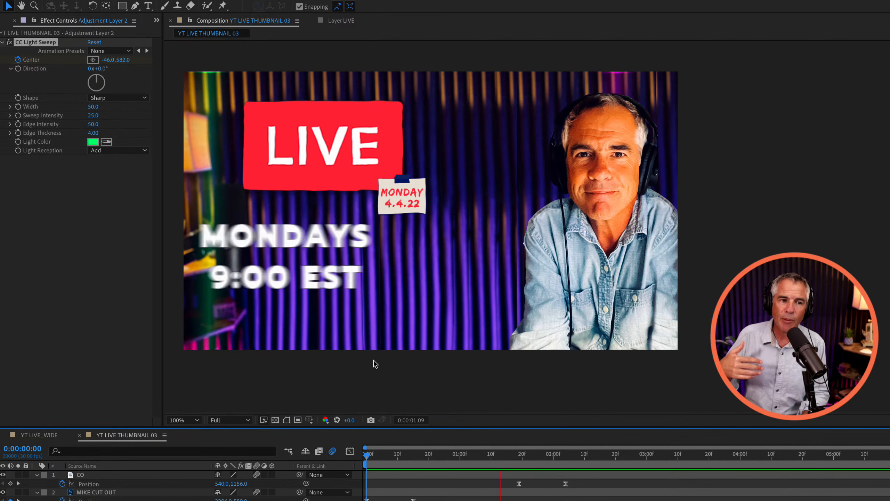
key("space")
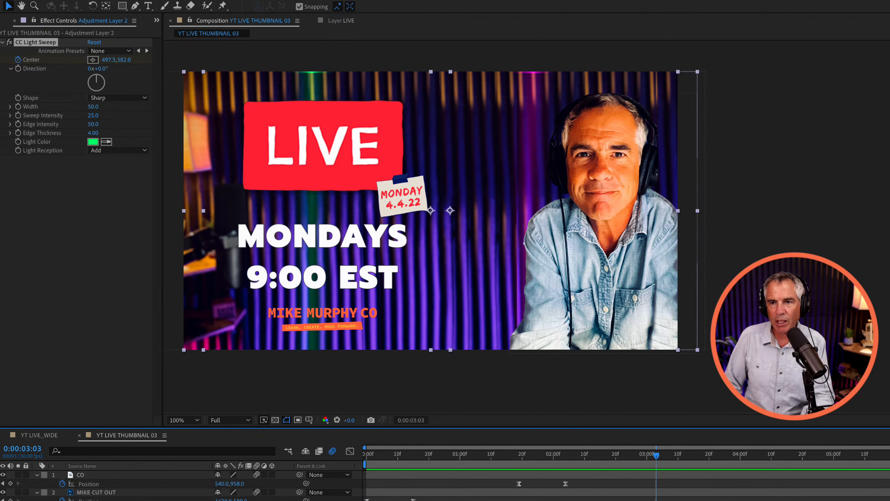
Step: Tone down the light sweeps on both adjustment layers and return to the composition's start
key("Return")
key("u")
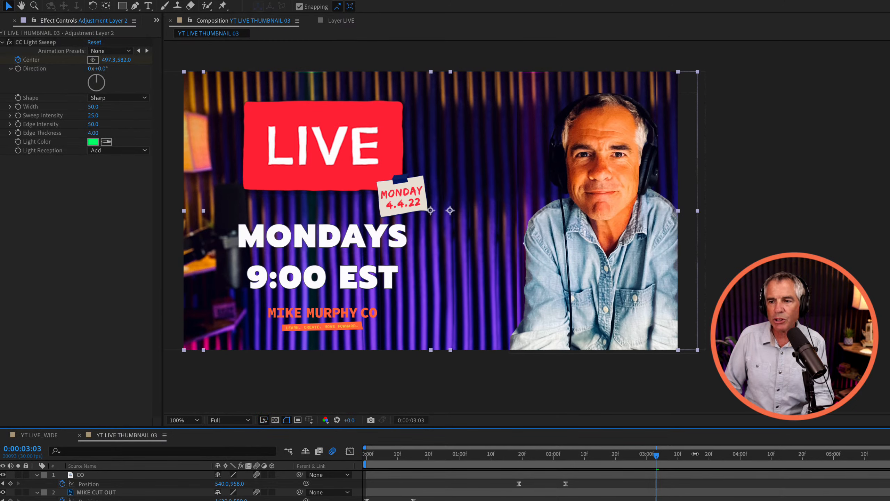
key("Home")
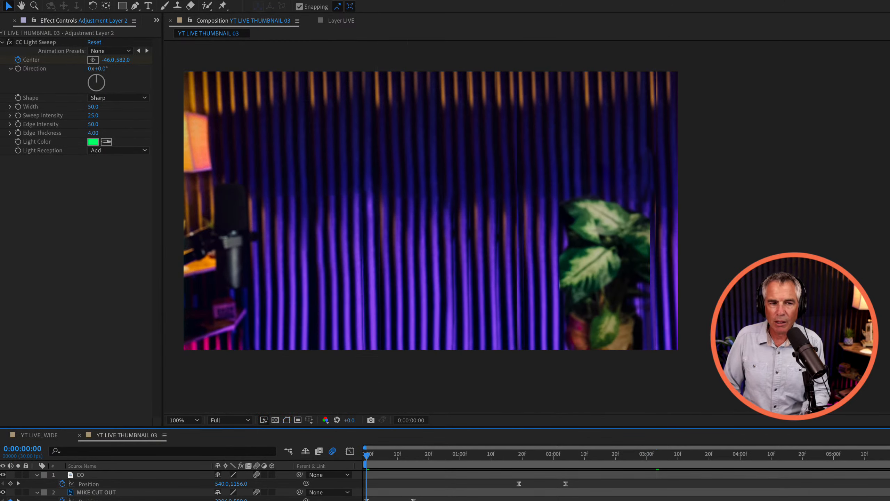
Step: Play the thumbnail composition from the start to review the subtler light sweeps, and open the YT LIVE_WIDE composition
key("space")
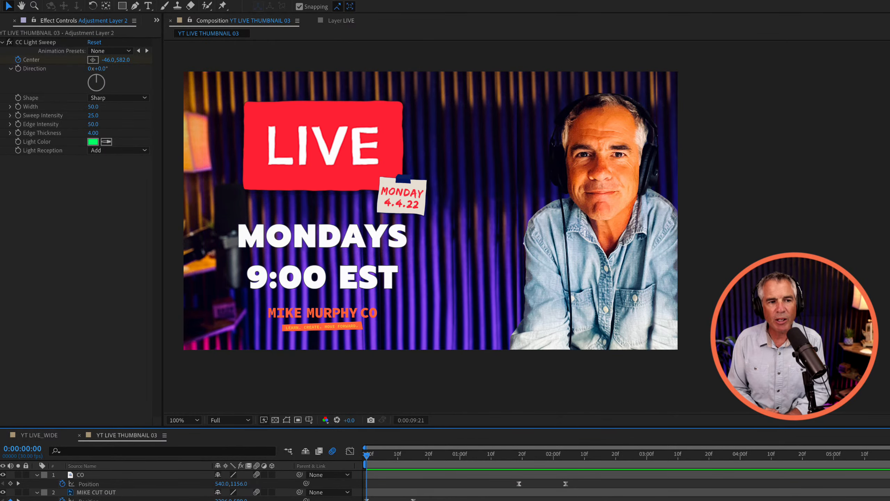
left_click(24, 437)
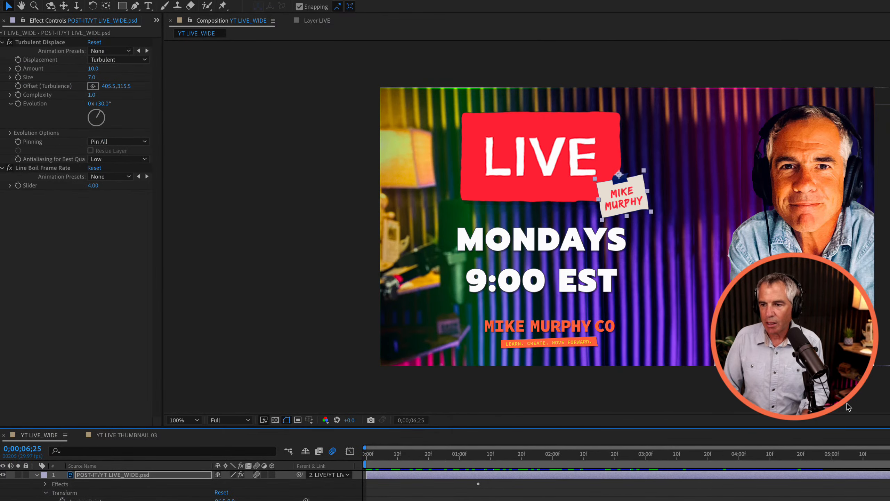
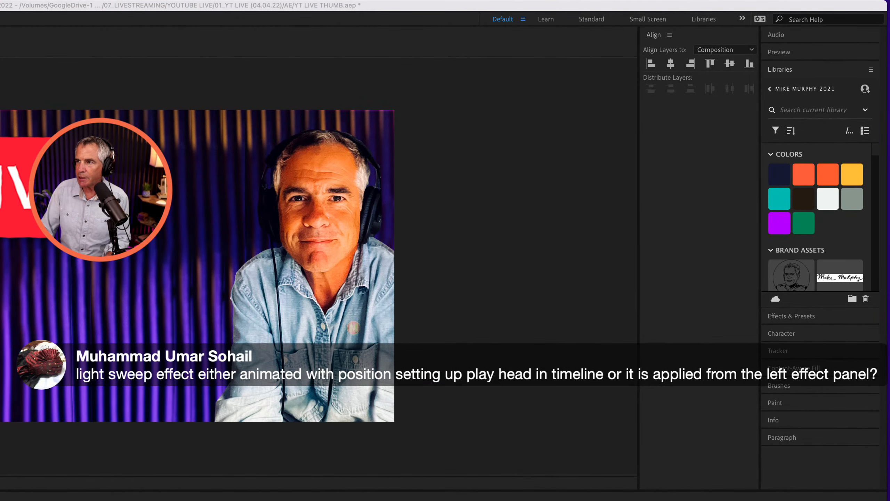
left_click(781, 89)
left_click(787, 314)
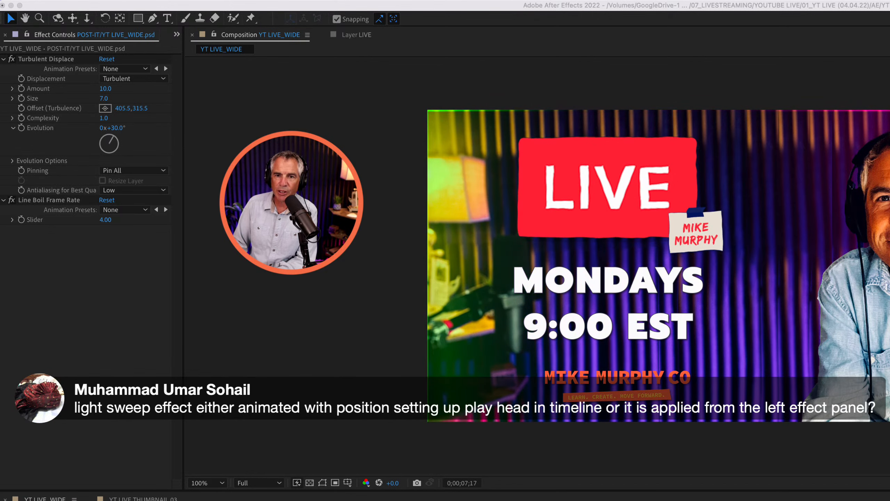
Step: Collapse the Turbulent Displace and Line Boil Frame Rate effect settings of the post-it layer
left_click(84, 246)
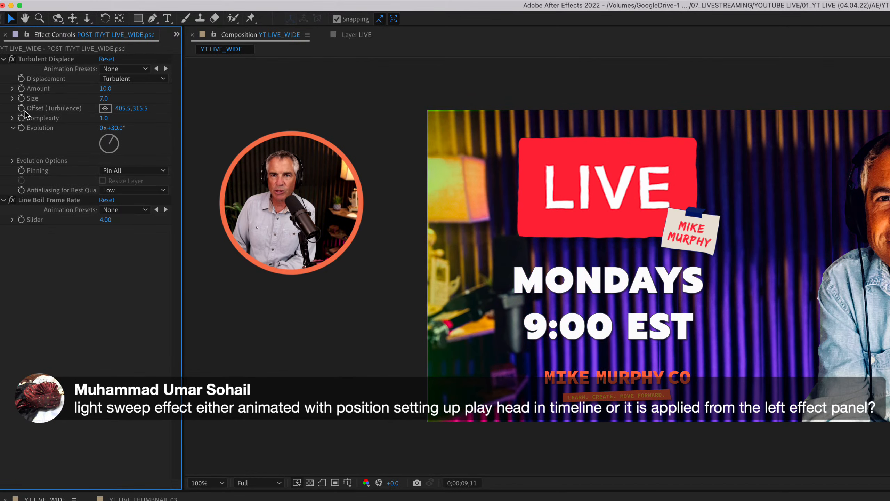
left_click(4, 59)
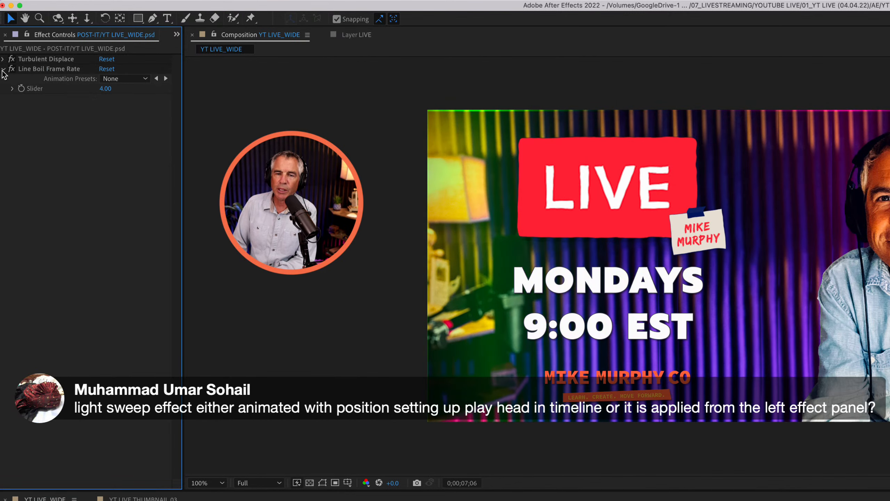
left_click(3, 69)
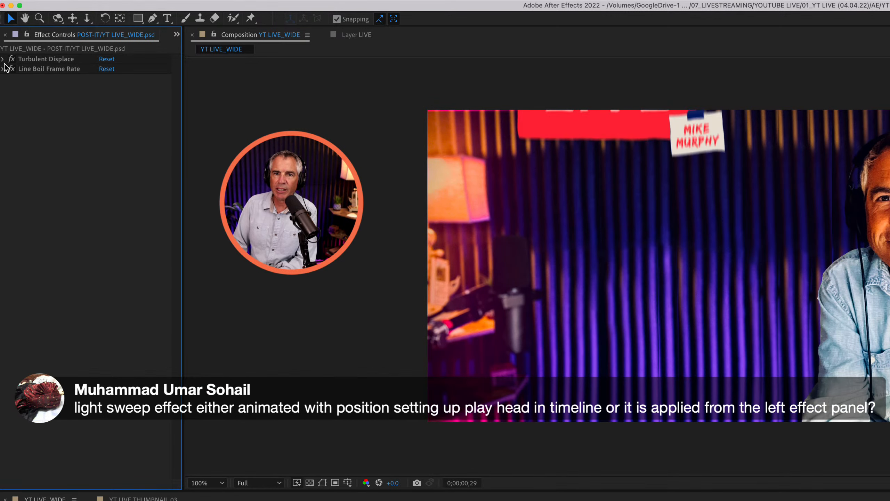
left_click(4, 63)
left_click(4, 63)
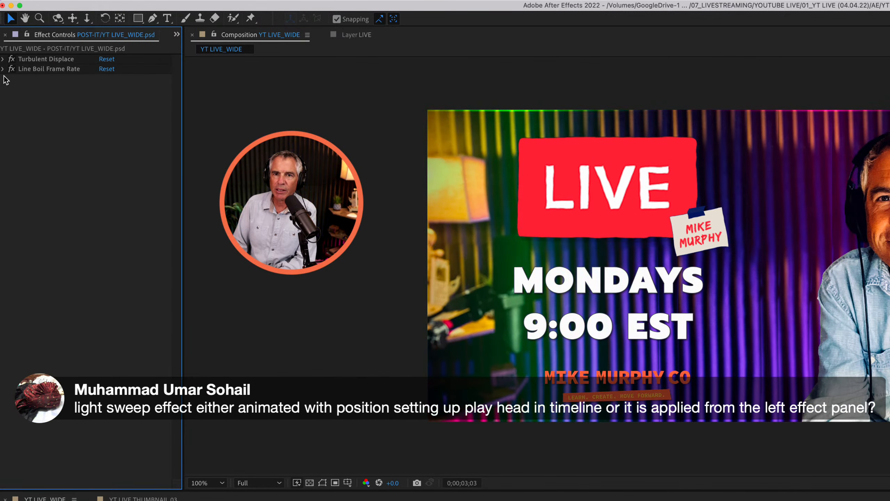
left_click(3, 70)
left_click(3, 68)
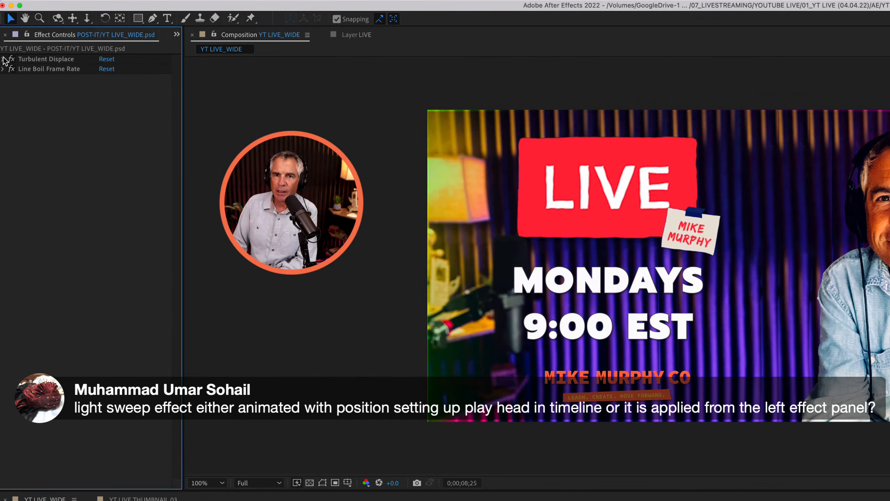
Step: Select the upper adjustment layer in YT LIVE_WIDE and turn its CC Light Sweep effect off and back on
left_click(60, 499)
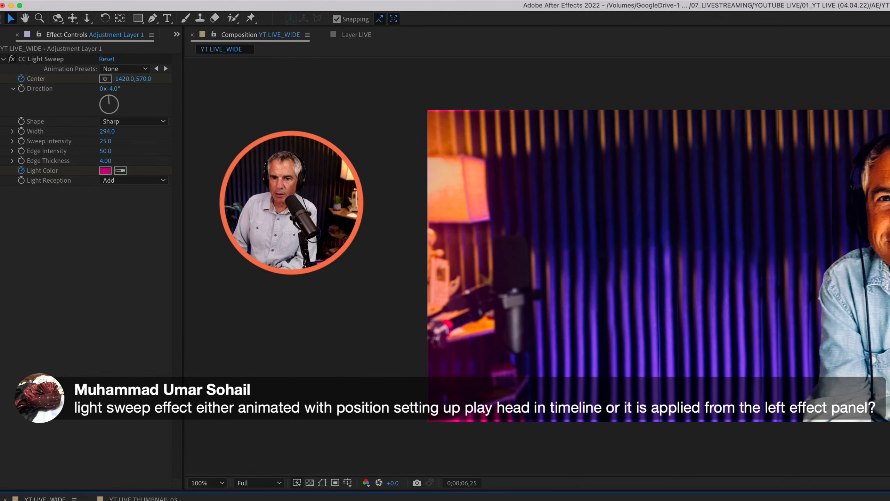
left_click(13, 58)
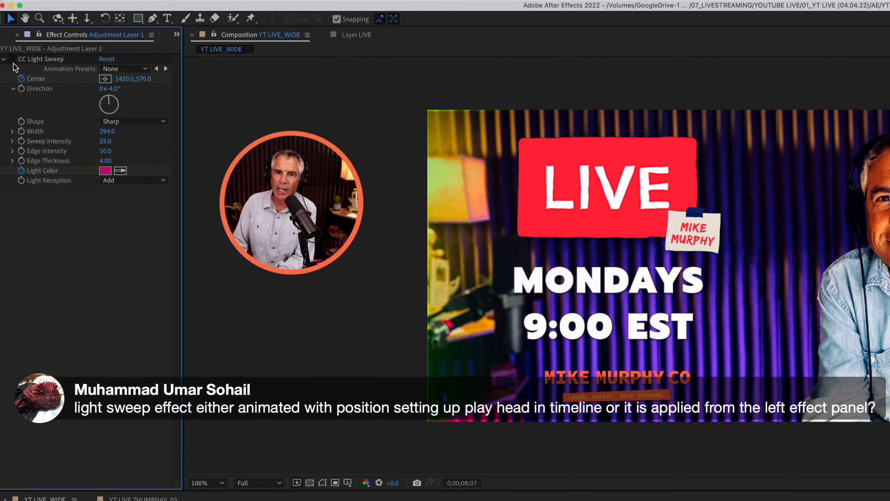
left_click(12, 58)
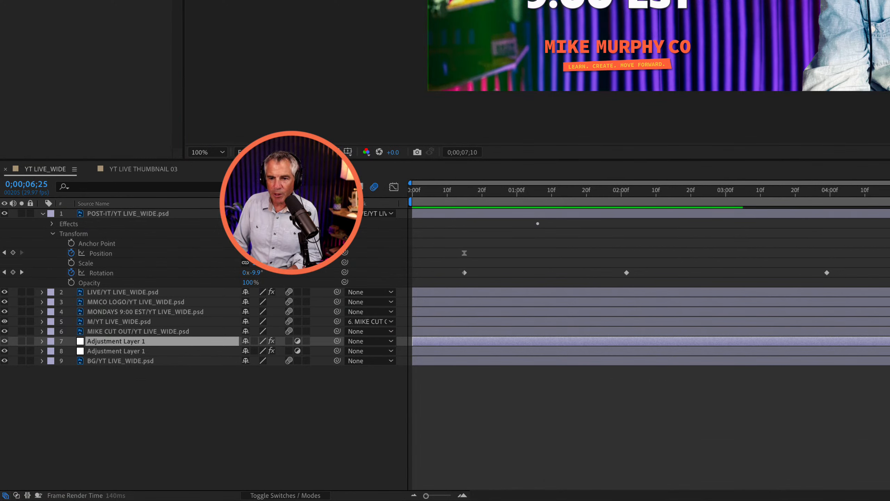
Step: Expand the upper adjustment layer in the timeline to examine its CC Light Sweep properties and keyframes
left_click(207, 344)
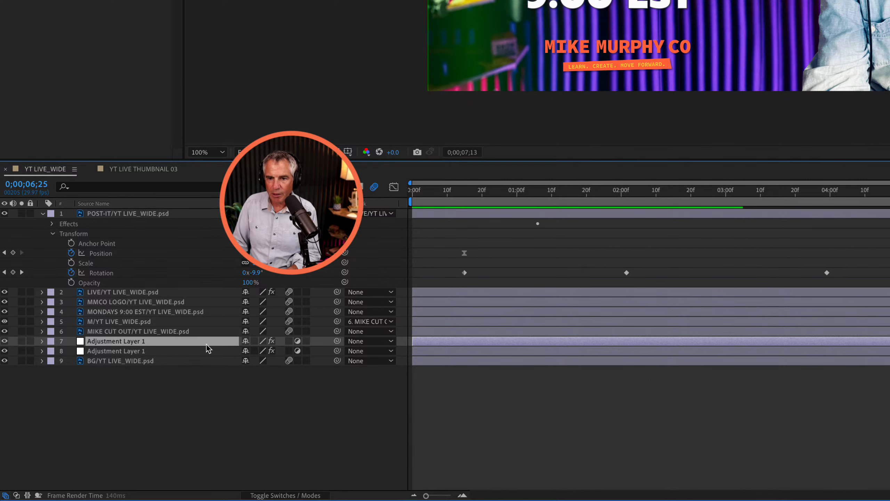
left_click(42, 341)
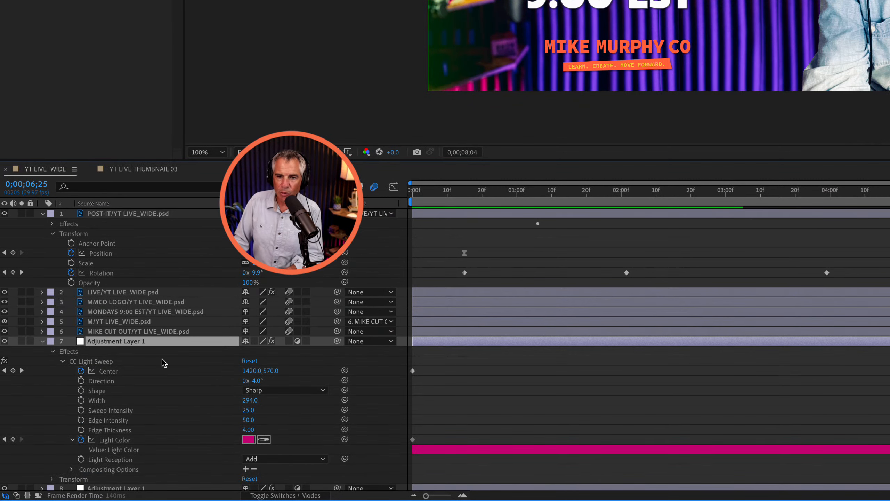
left_click(43, 341)
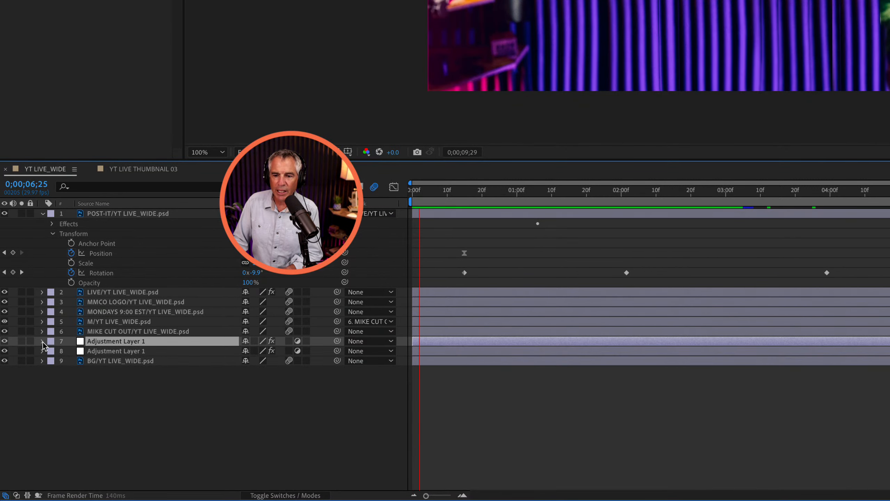
left_click(43, 341)
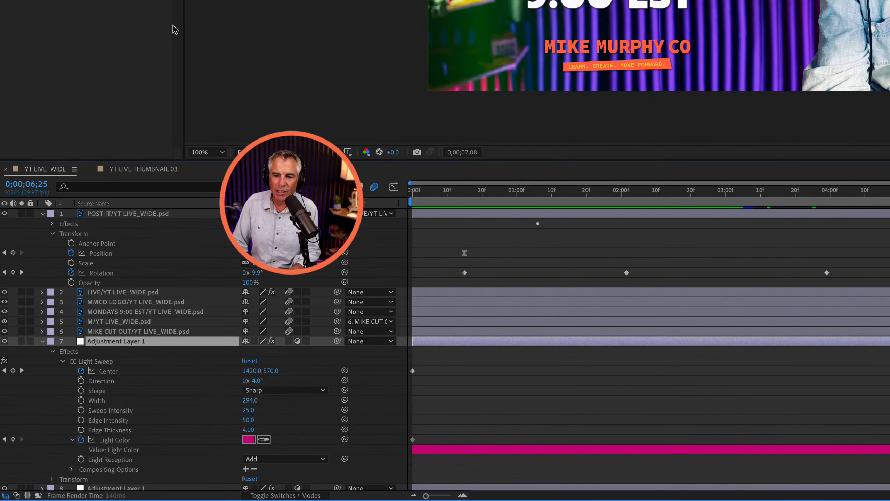
Step: Remove all effects from the upper adjustment layer
right_click(155, 48)
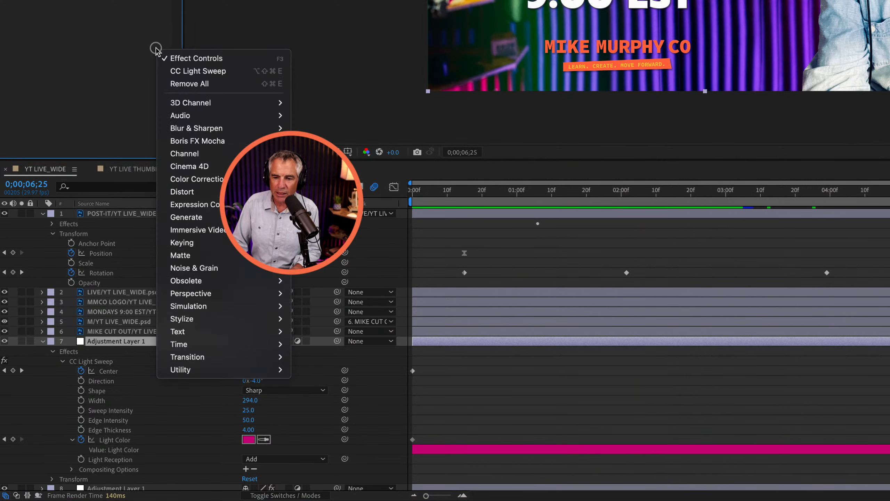
left_click(214, 84)
right_click(96, 64)
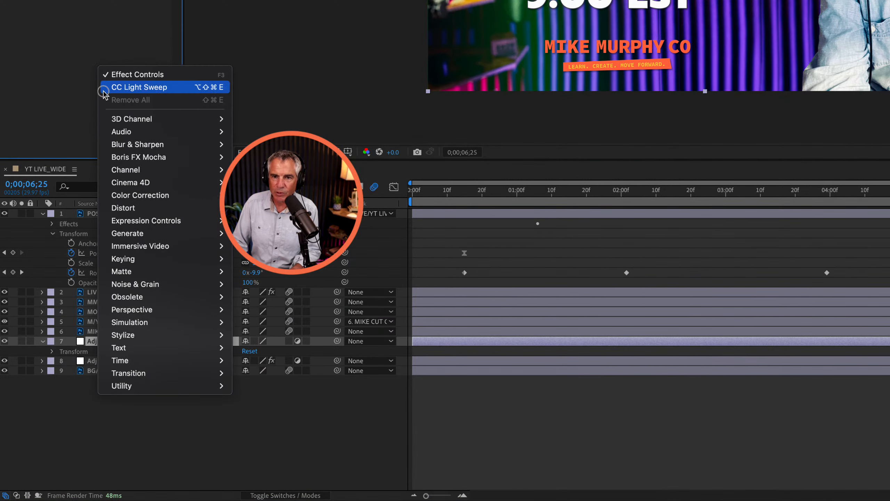
left_click(32, 31)
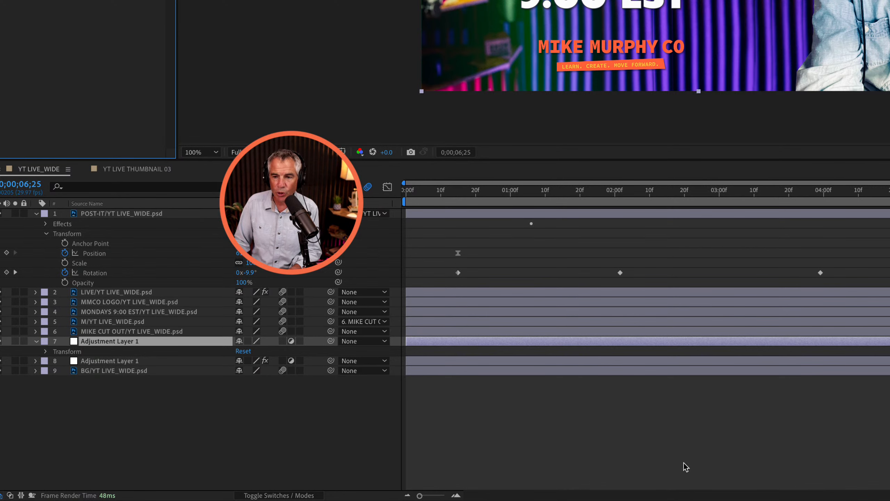
Step: Expand both adjustment layers to compare them, restore CC Light Sweep on the upper one, and expand its properties
left_click(38, 342)
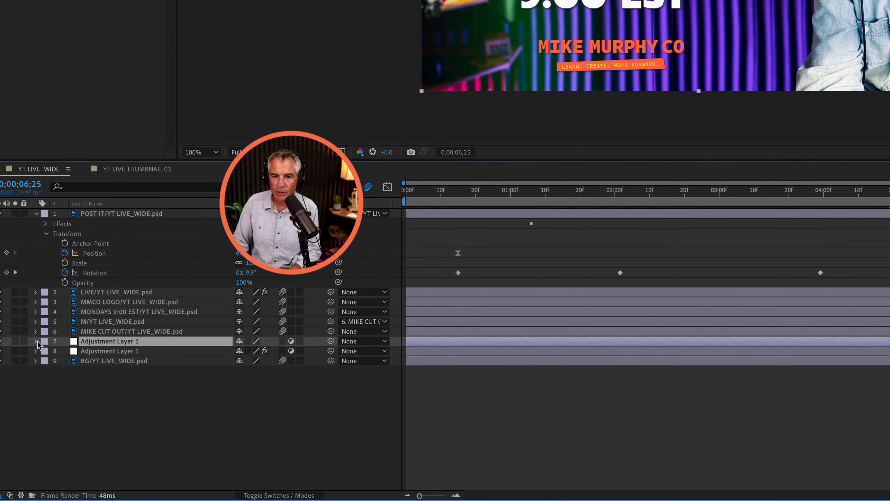
left_click(38, 342)
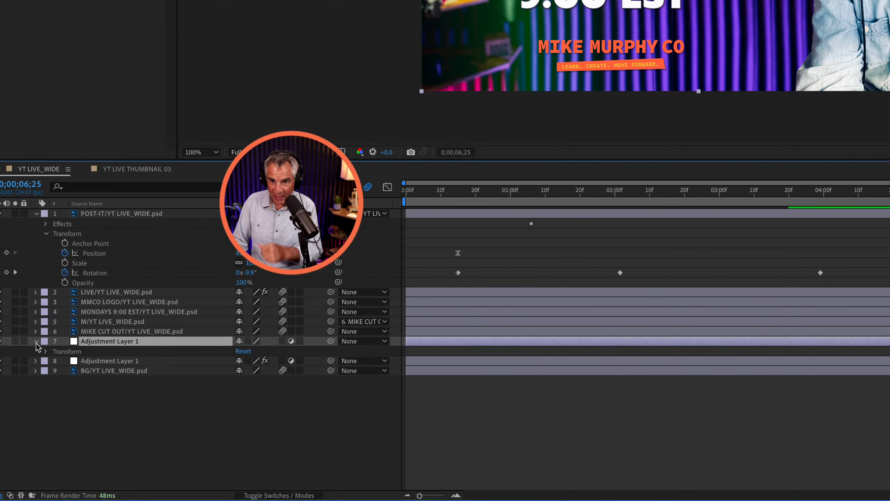
left_click(36, 361)
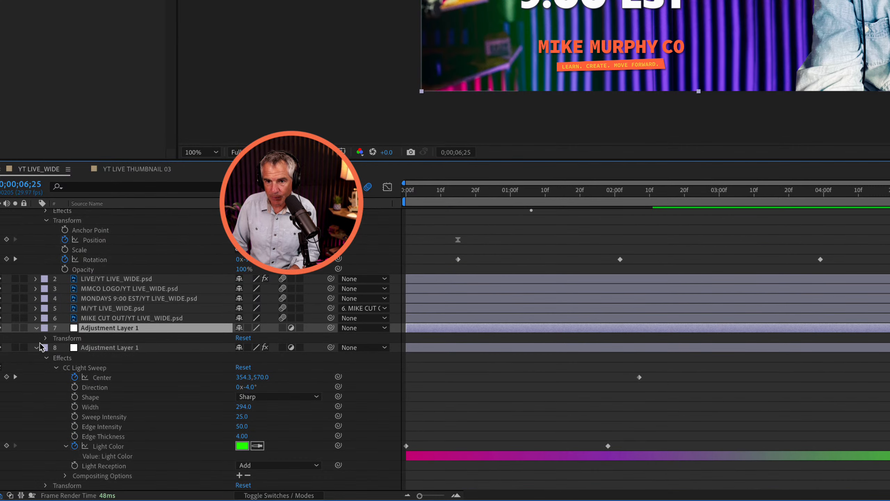
key("ctrl+v")
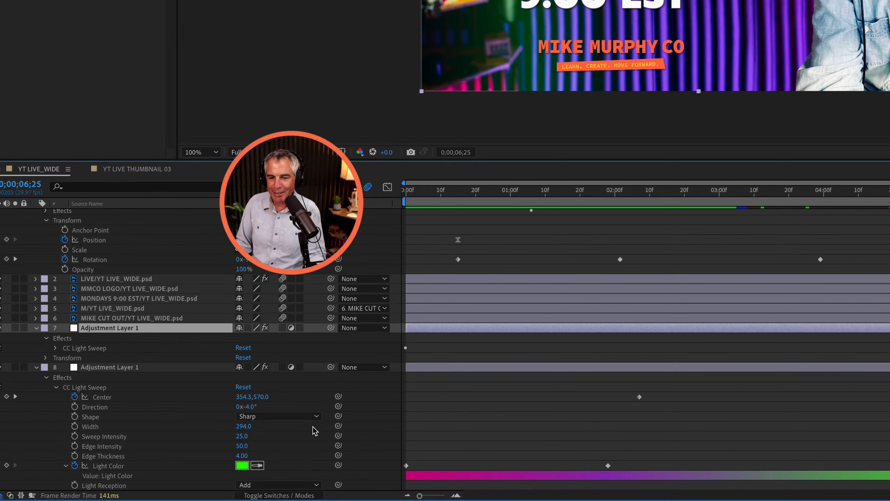
left_click(54, 348)
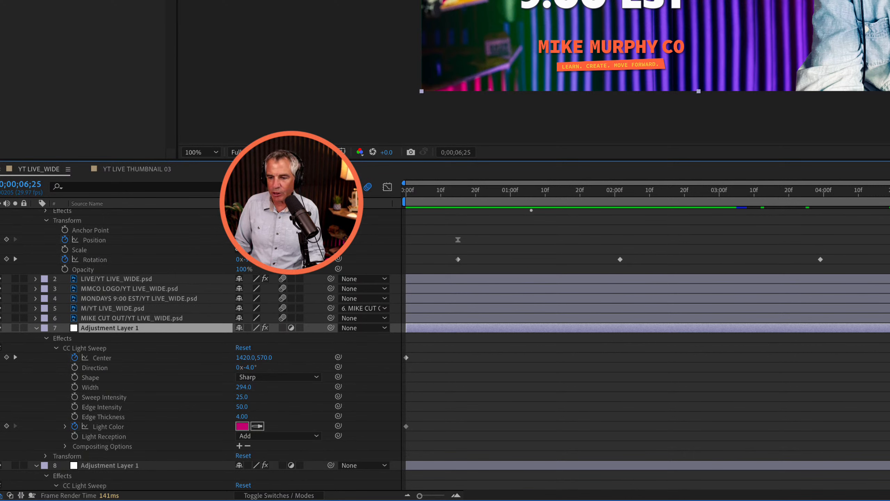
right_click(780, 455)
key("Escape")
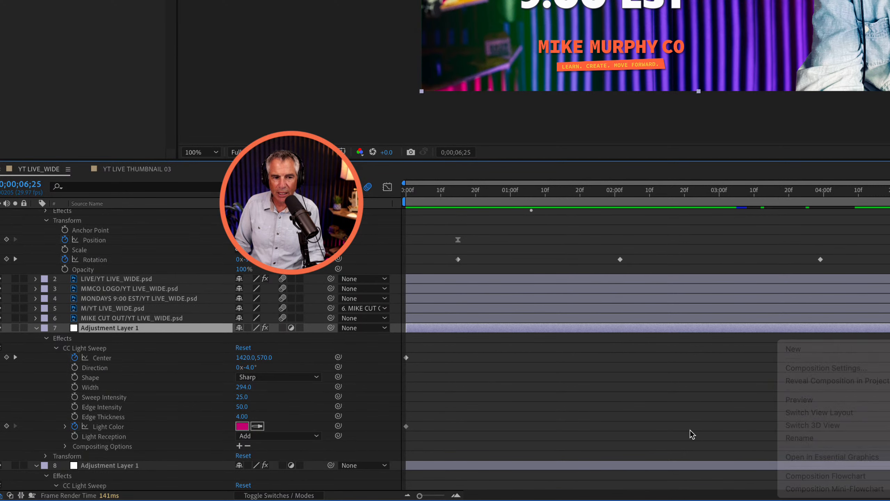
left_click_drag(731, 435, 645, 425)
right_click(670, 419)
left_click(611, 414)
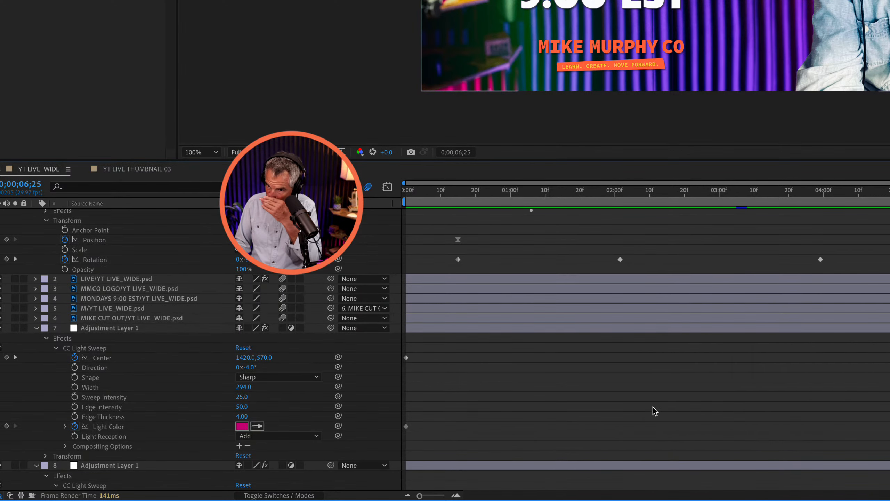